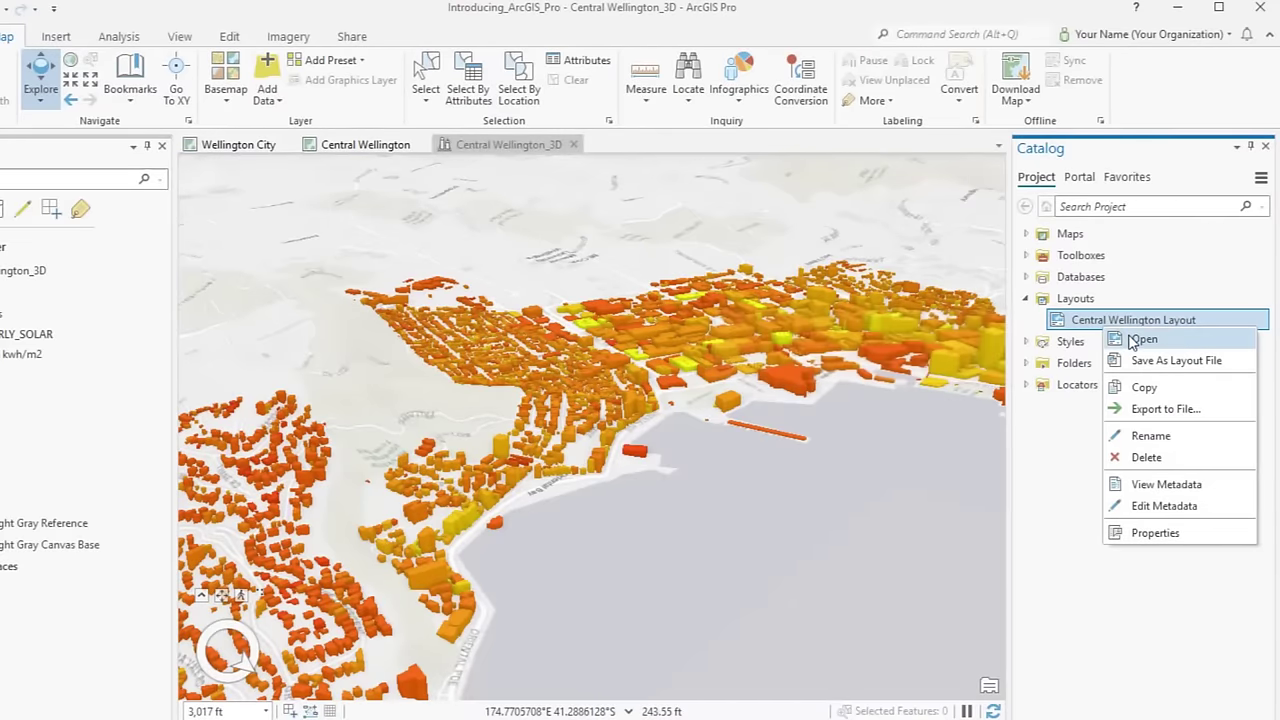
- Open Central Wellington Layout from the Layouts list in the Catalog pane
left_click(1140, 340)
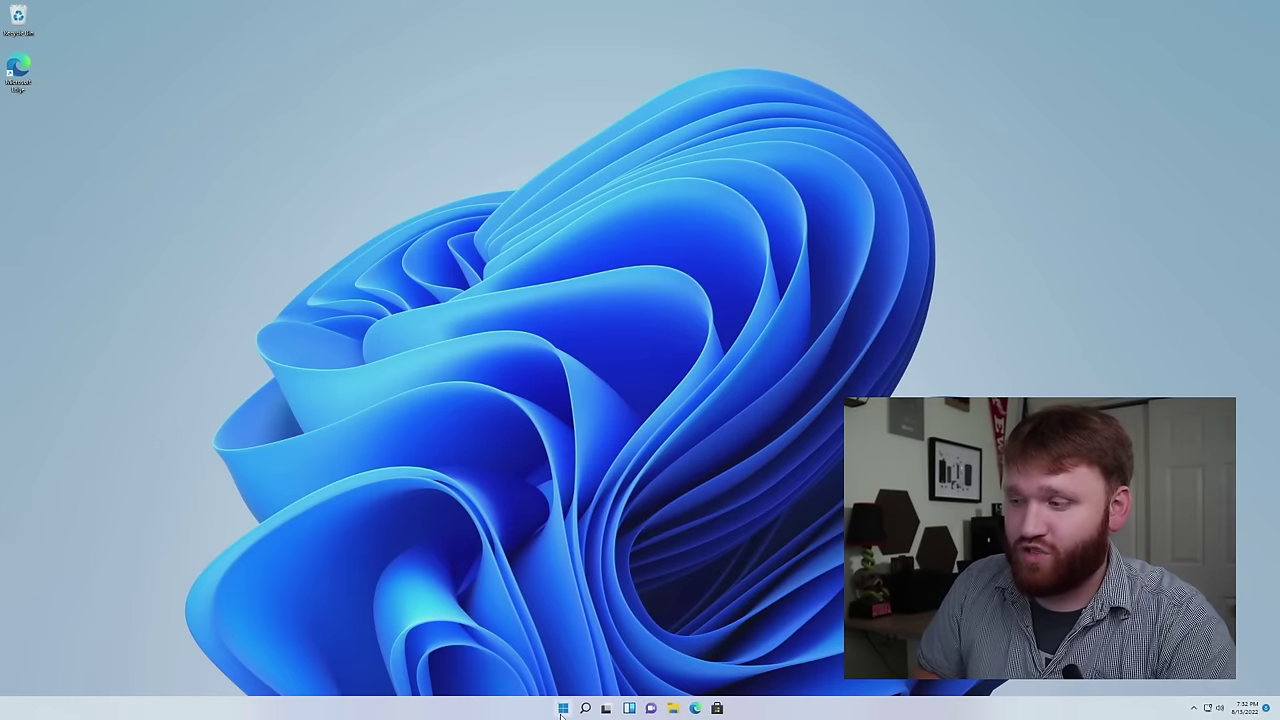
- Search the Start menu for 'part' and launch 'Create and format hard disk partitions'
left_click(562, 709)
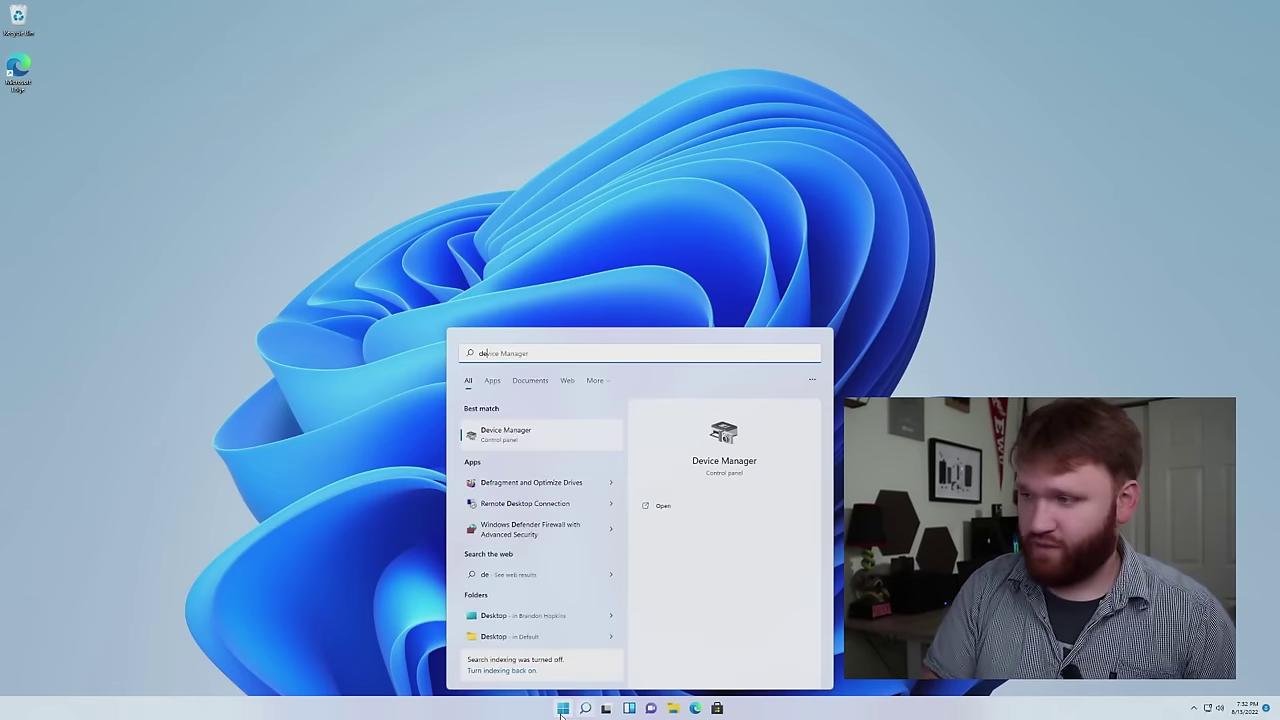
type("part")
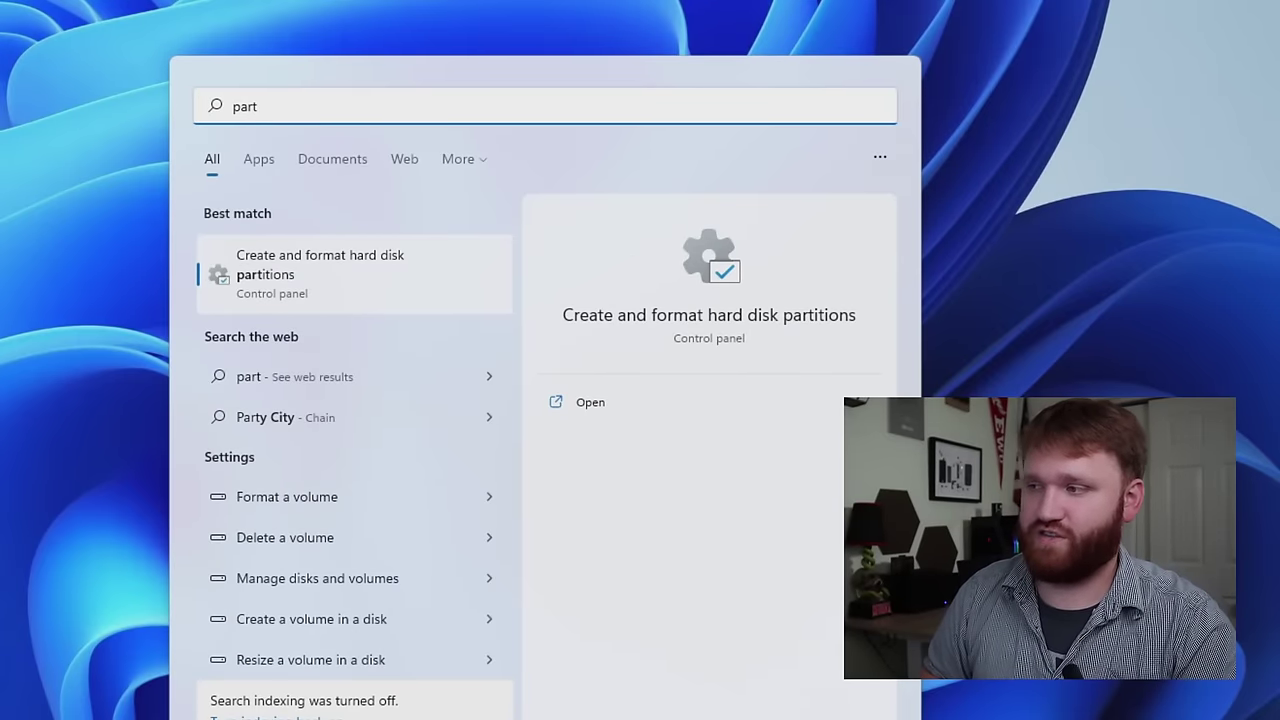
left_click(277, 275)
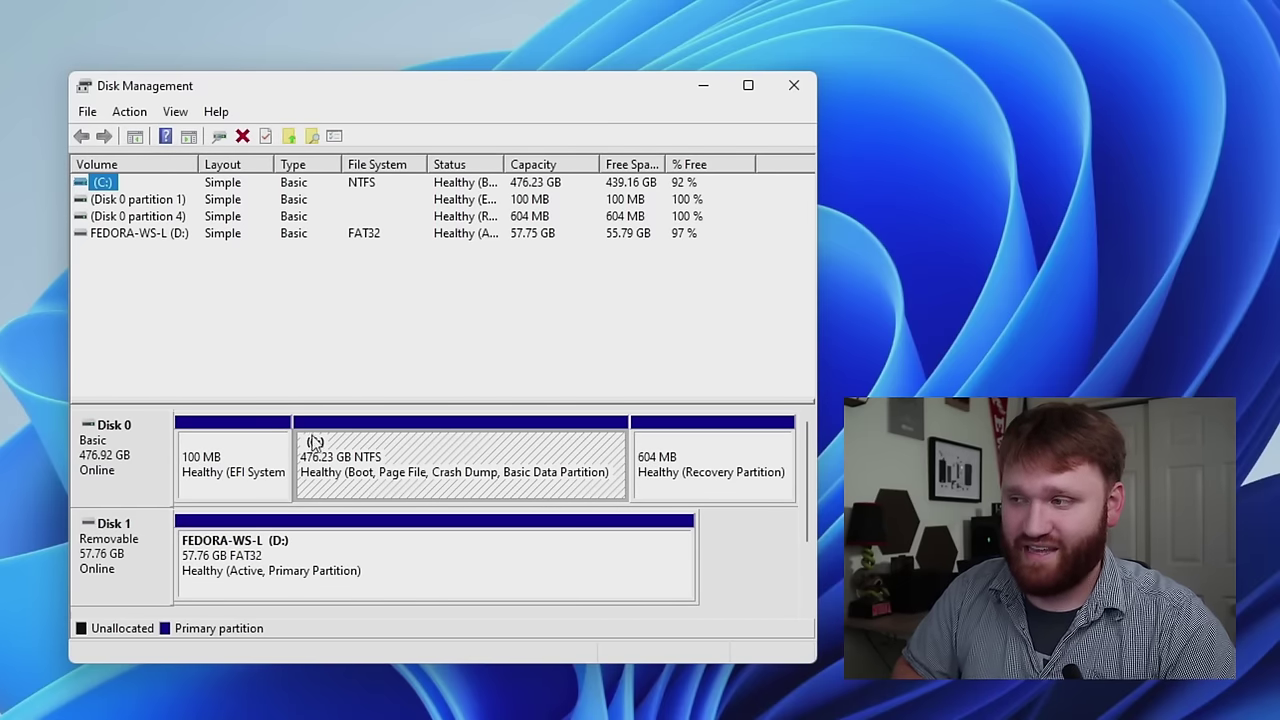
left_click(724, 474)
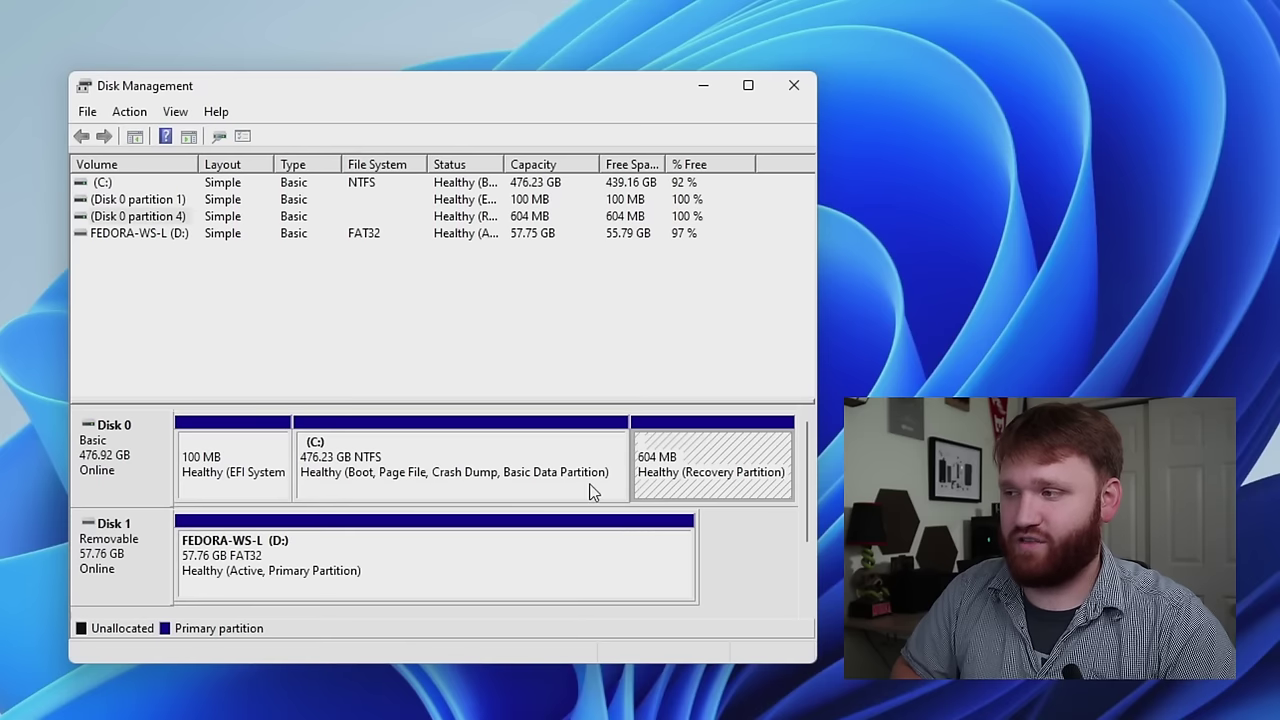
left_click(456, 464)
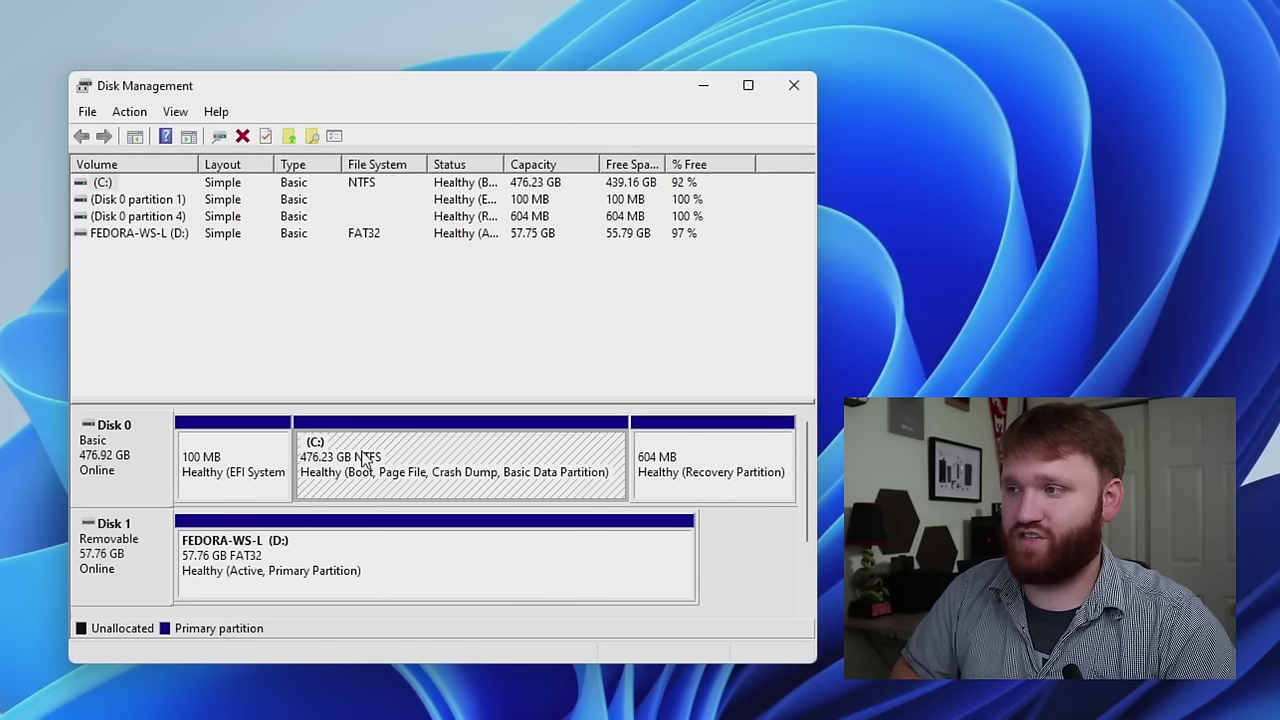
left_click(221, 490)
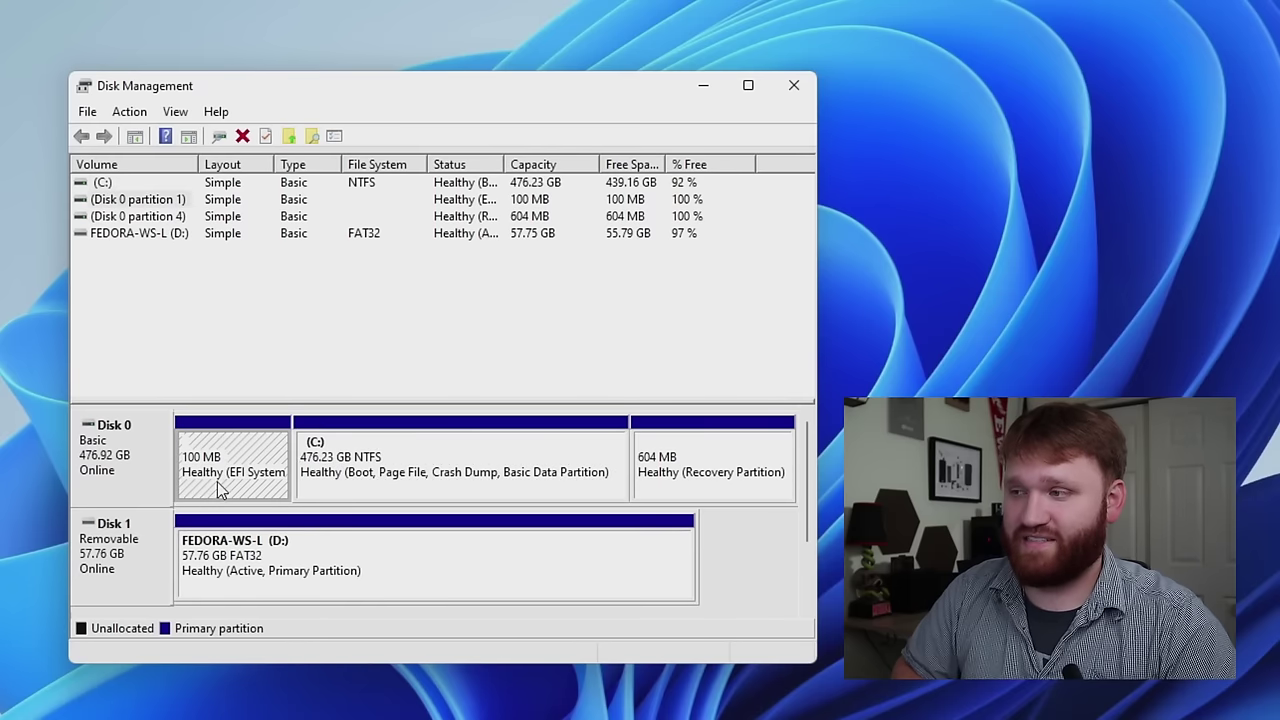
left_click(712, 481)
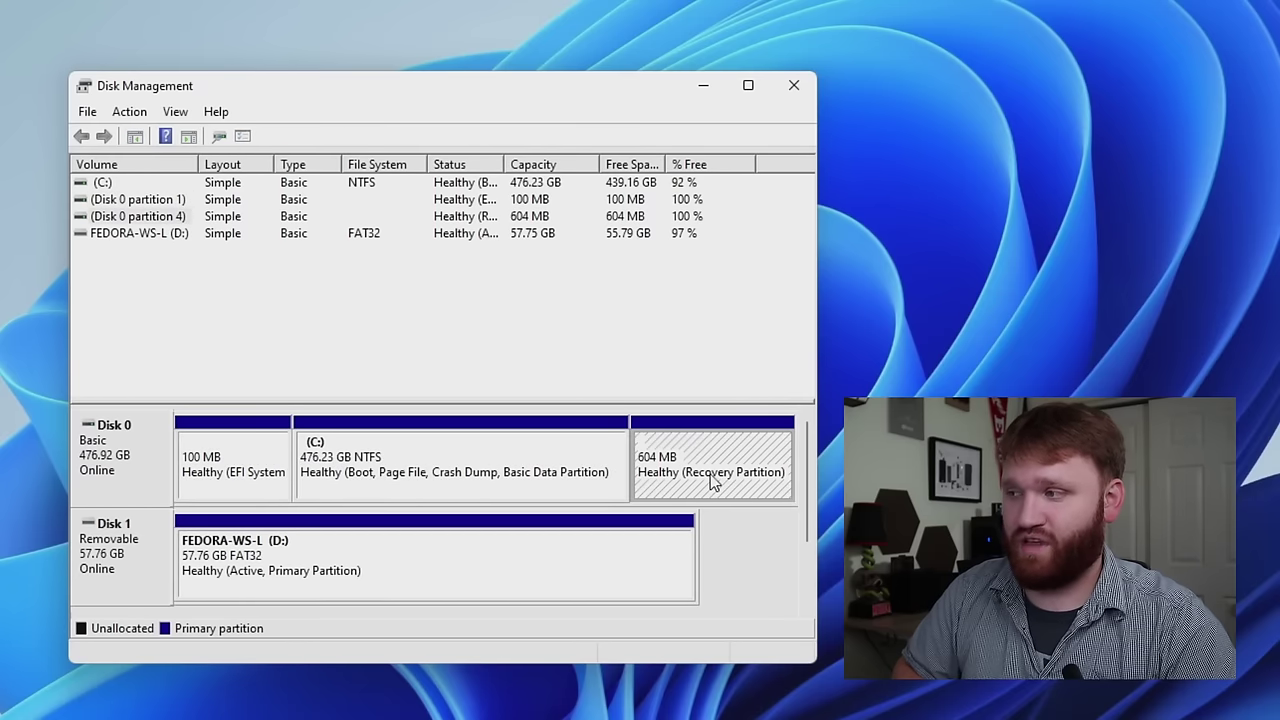
left_click(517, 457)
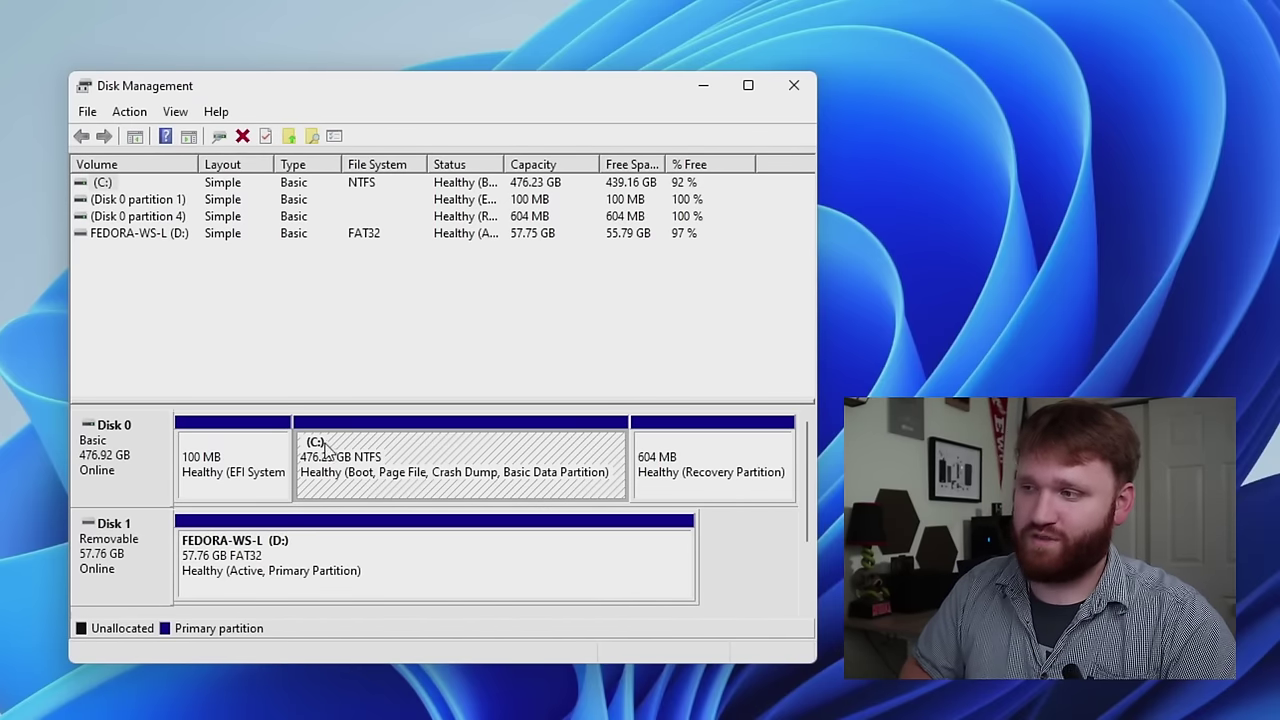
right_click(424, 477)
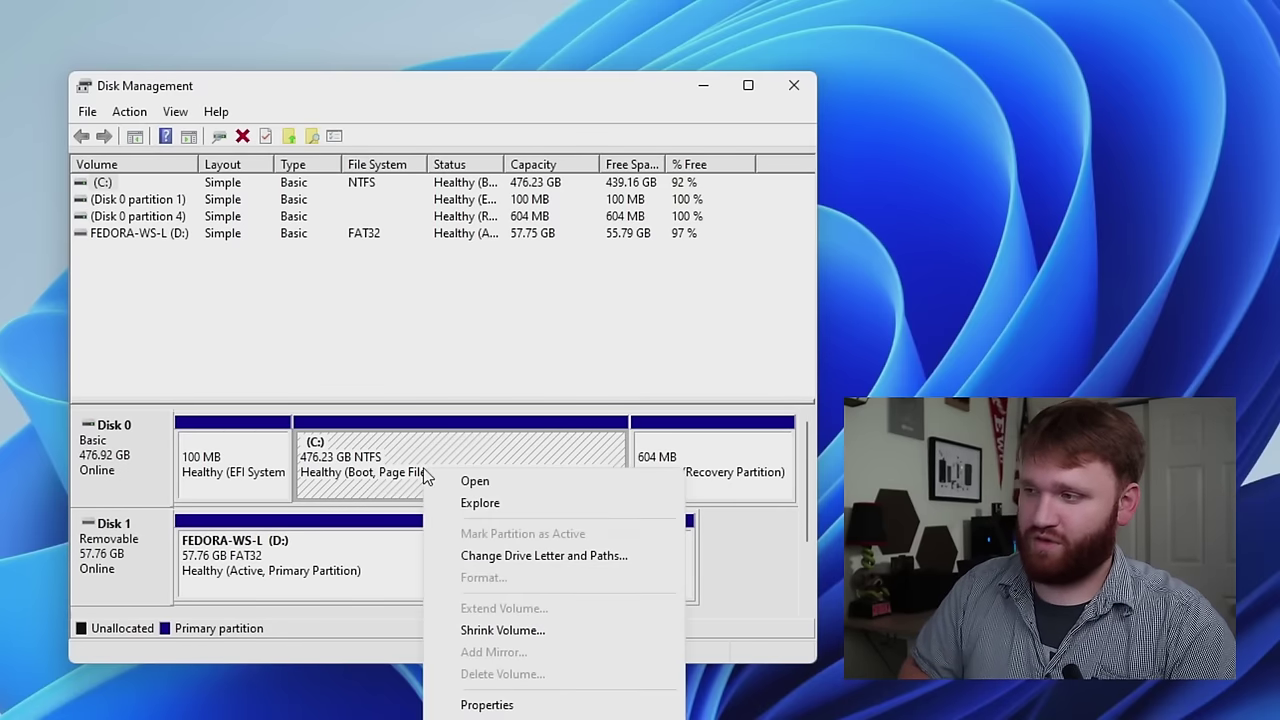
- Choose Shrink Volume on the C: partition, then bring up File Explorer with Win+E
left_click(562, 632)
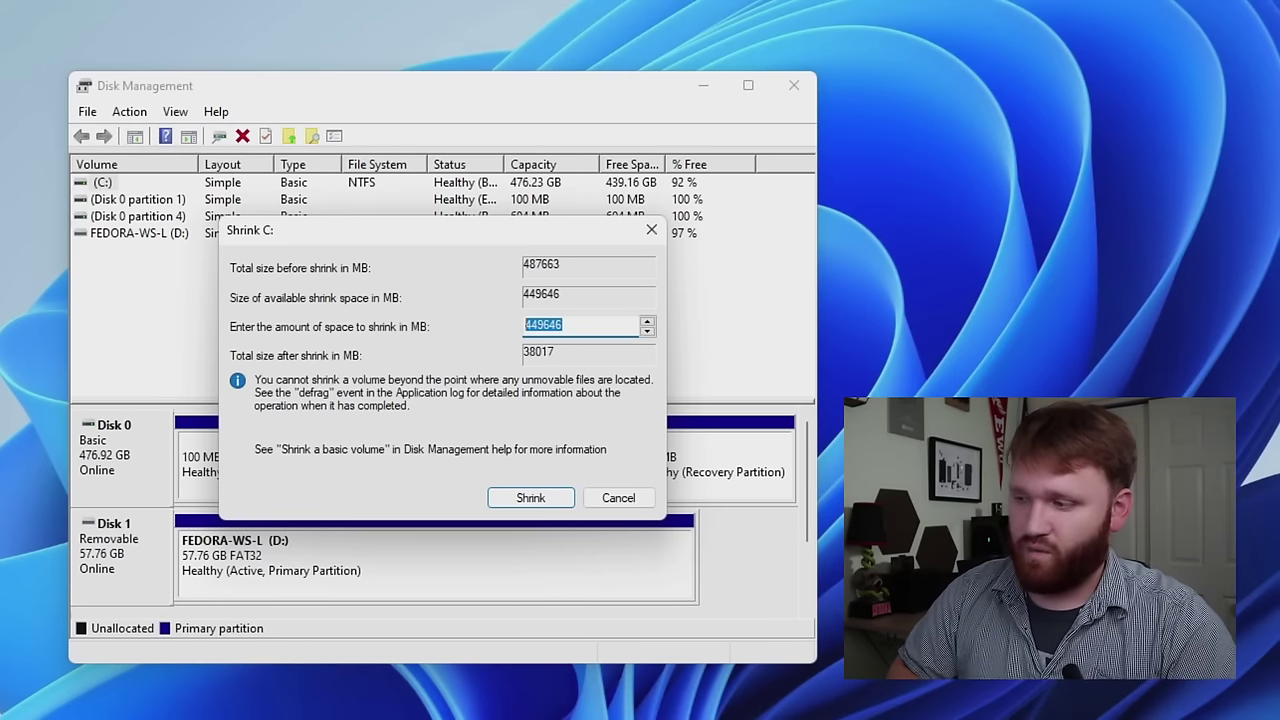
key("super+e")
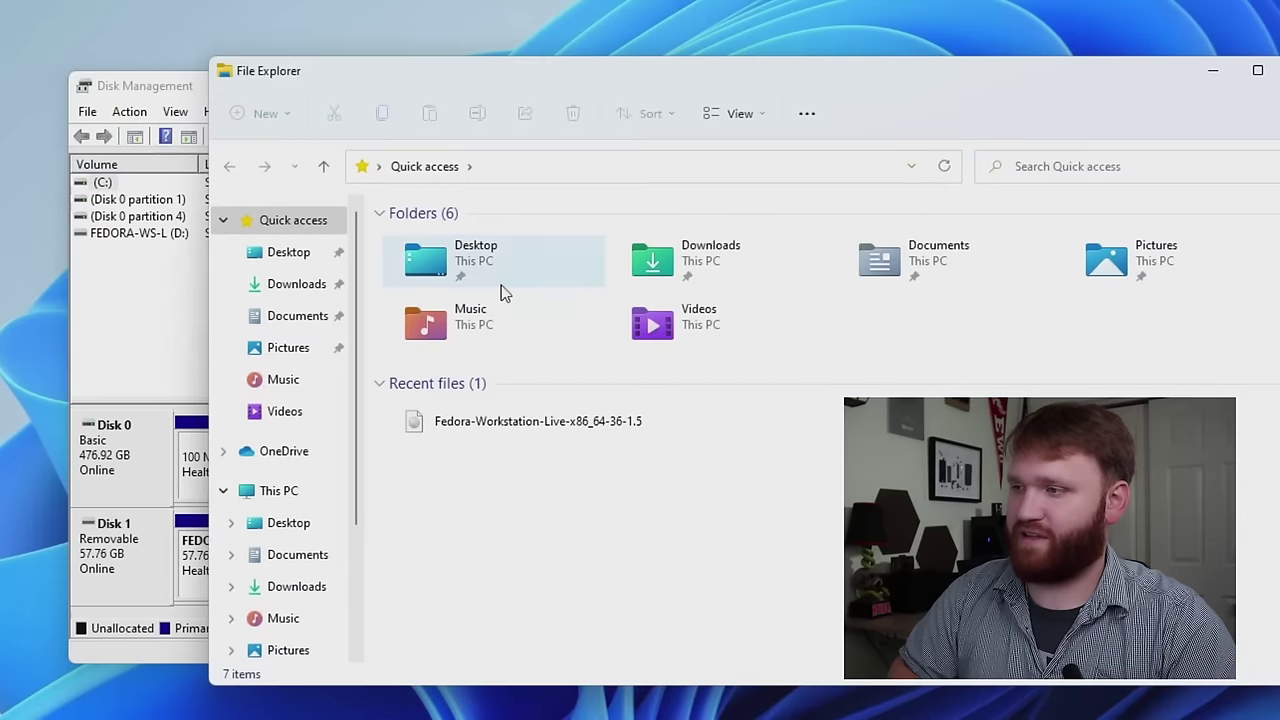
left_click(277, 494)
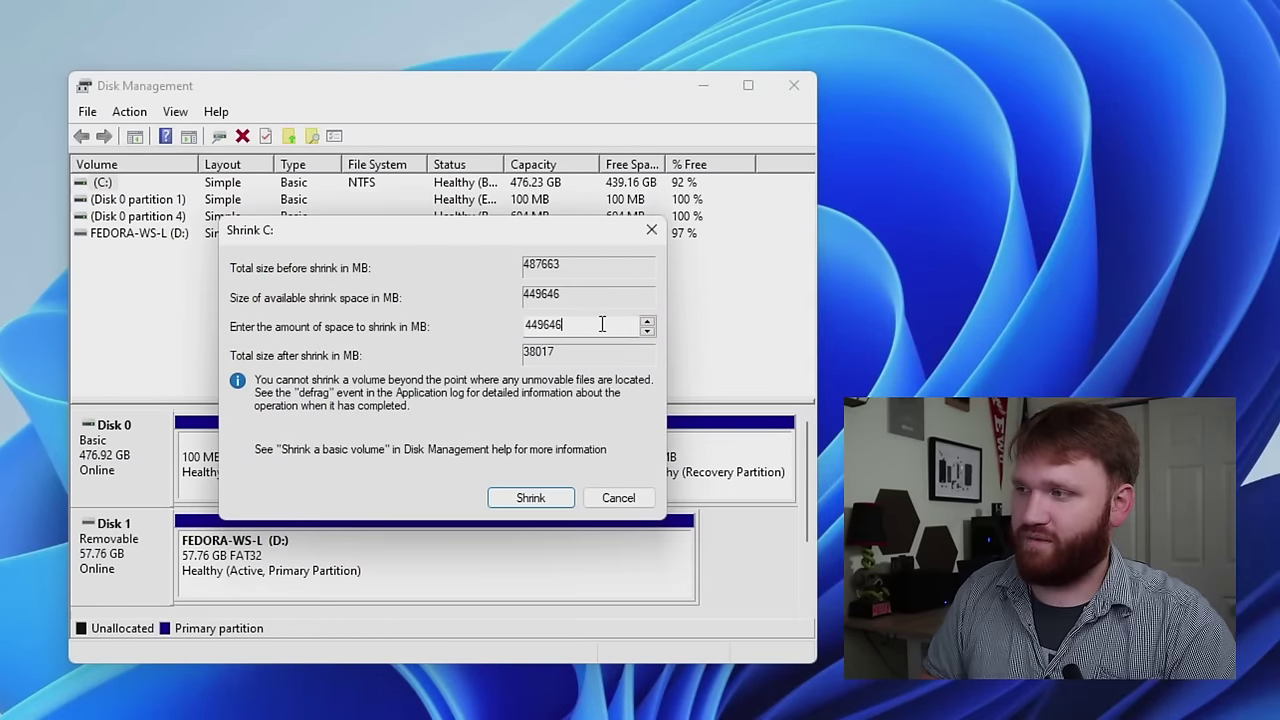
- Enter 128000 MB as the amount to shrink C: and apply the shrink
left_click_drag(602, 324, 414, 327)
type("1")
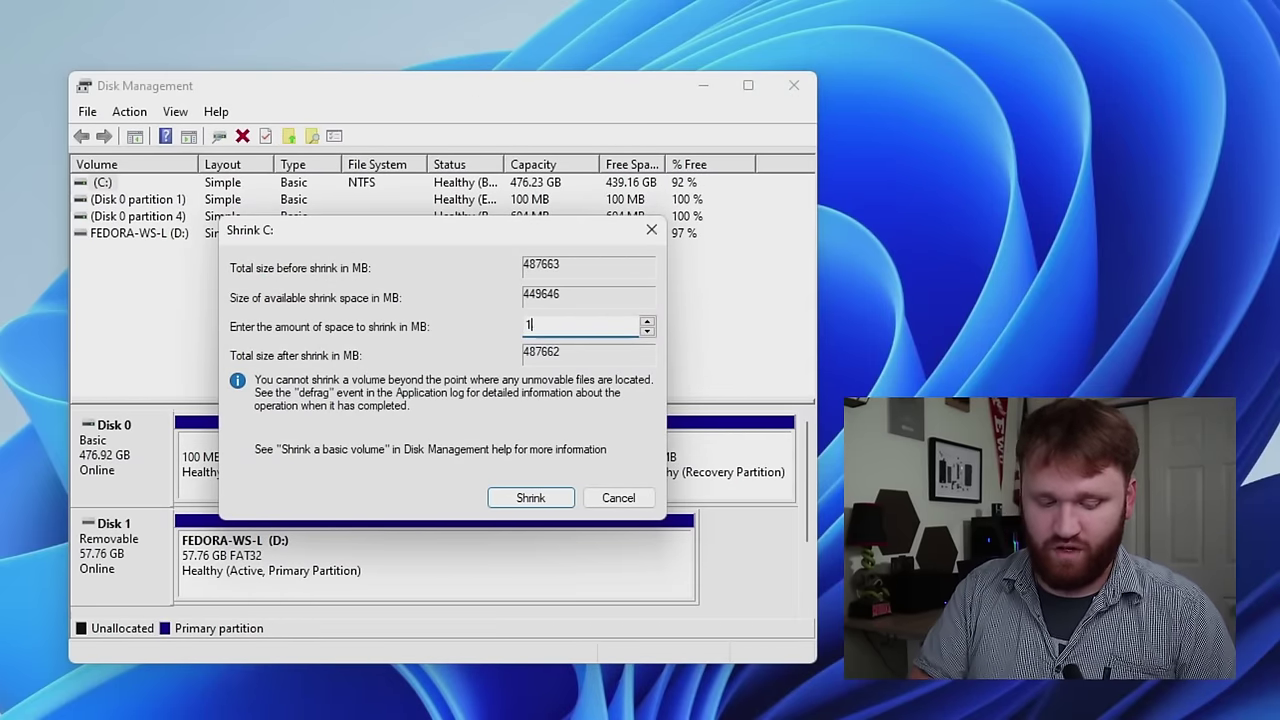
type("28000")
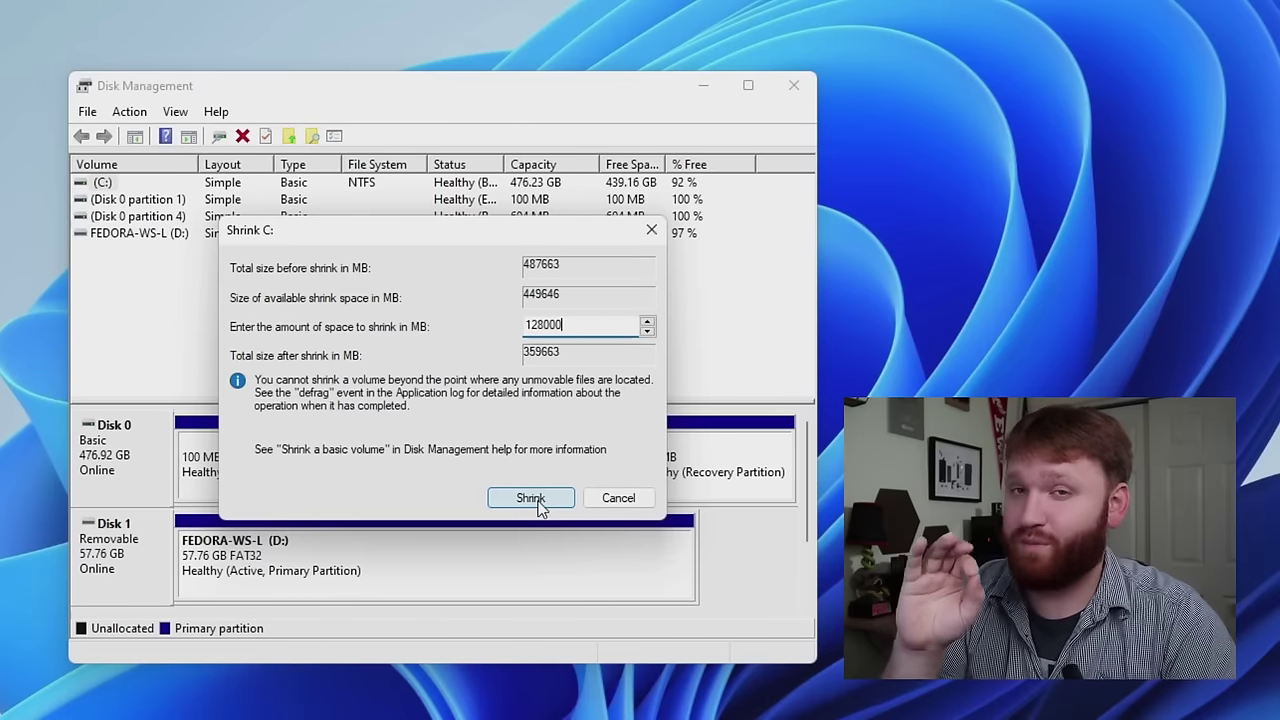
left_click(537, 504)
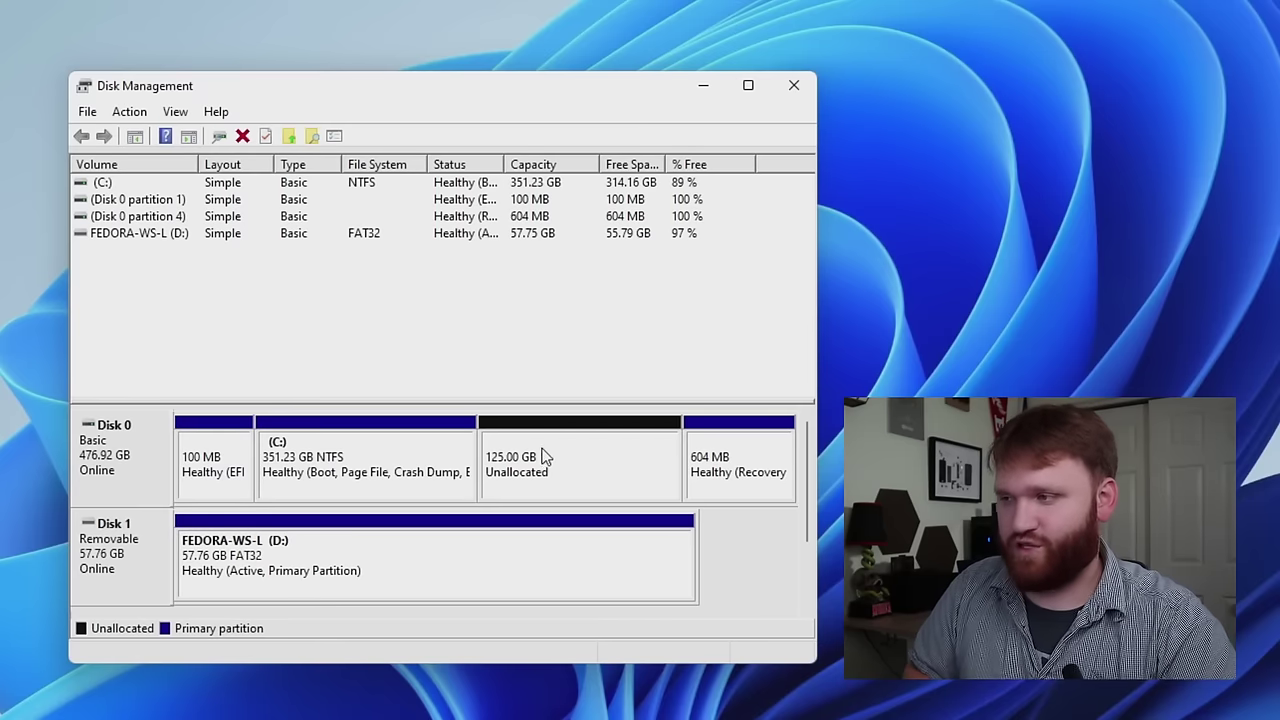
left_click(583, 457)
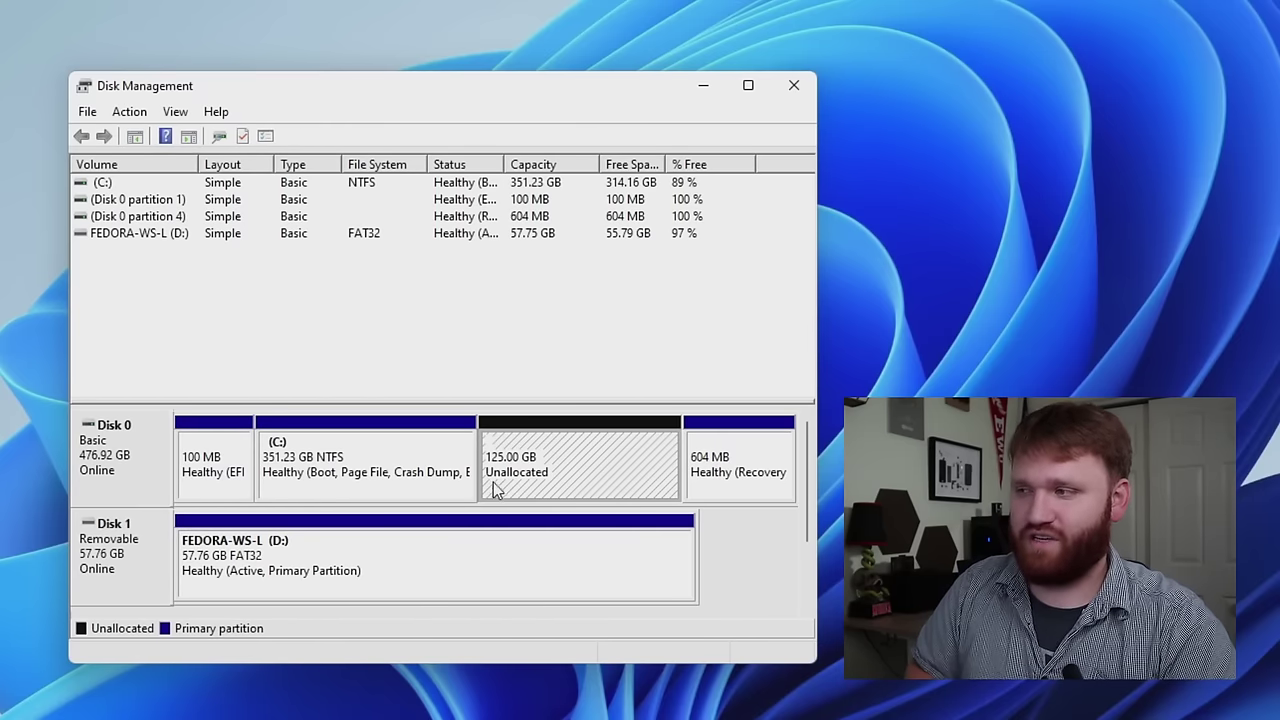
left_click(360, 452)
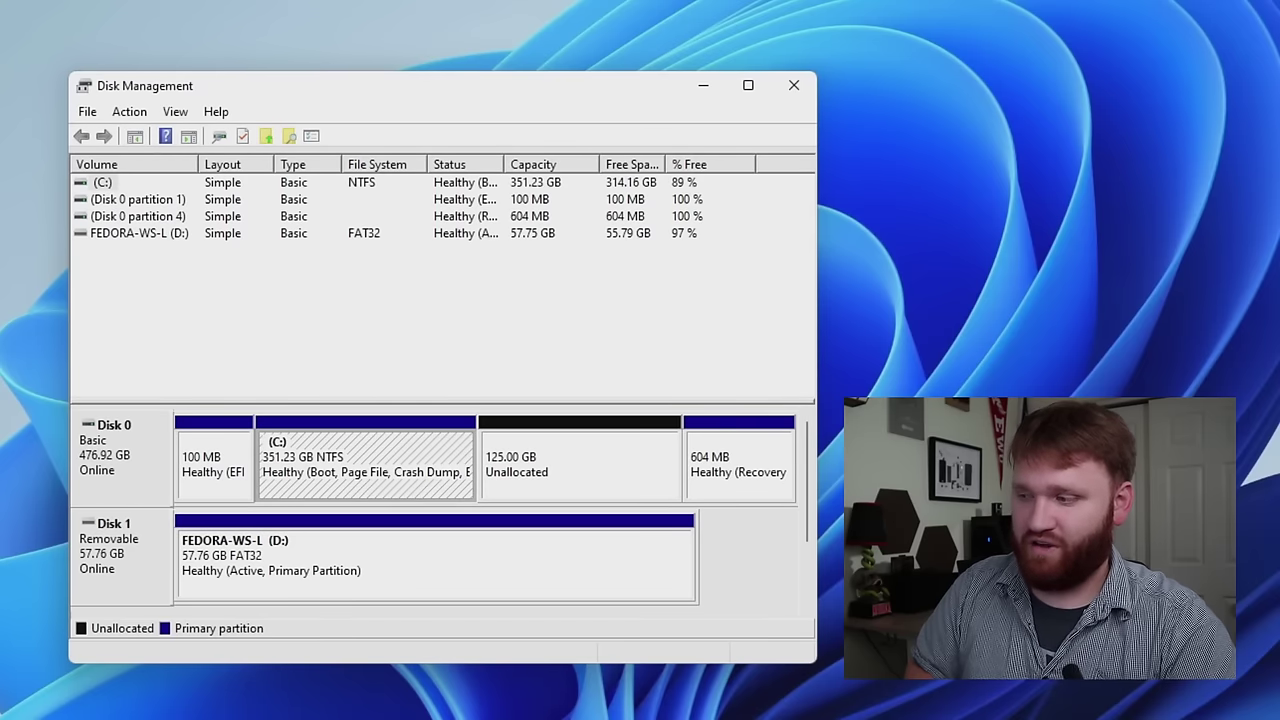
key("super+e")
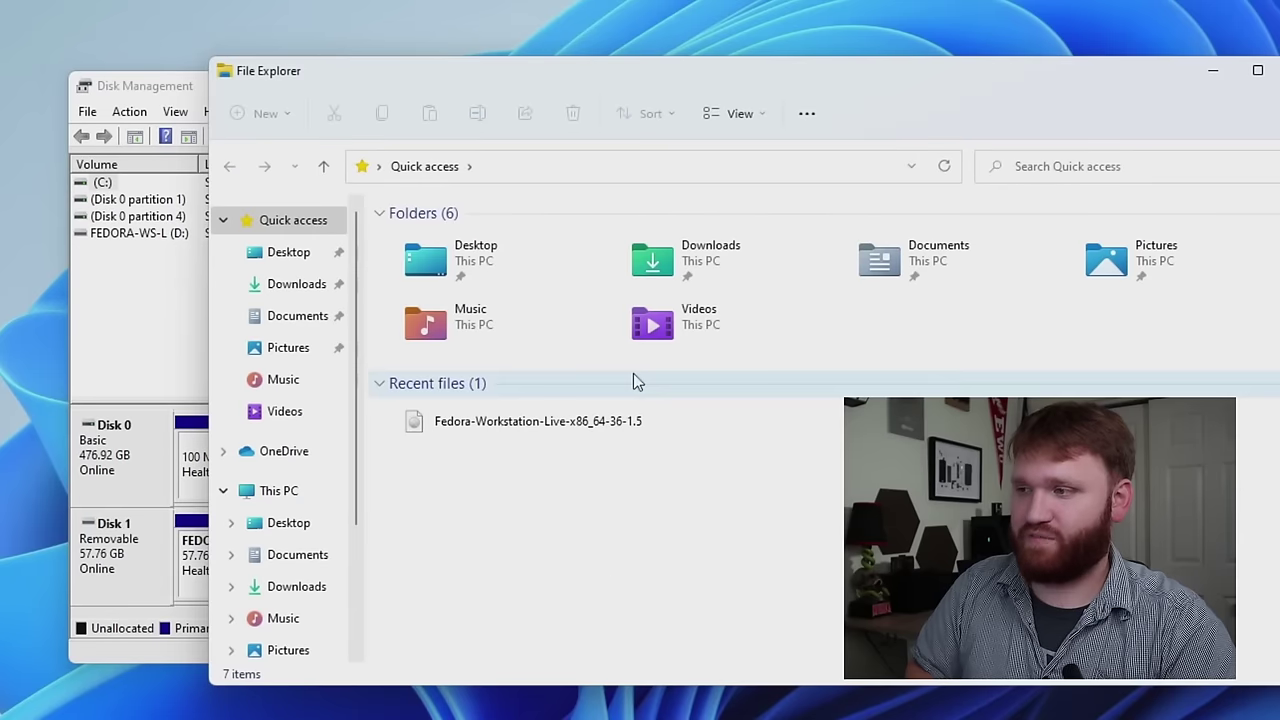
left_click(279, 494)
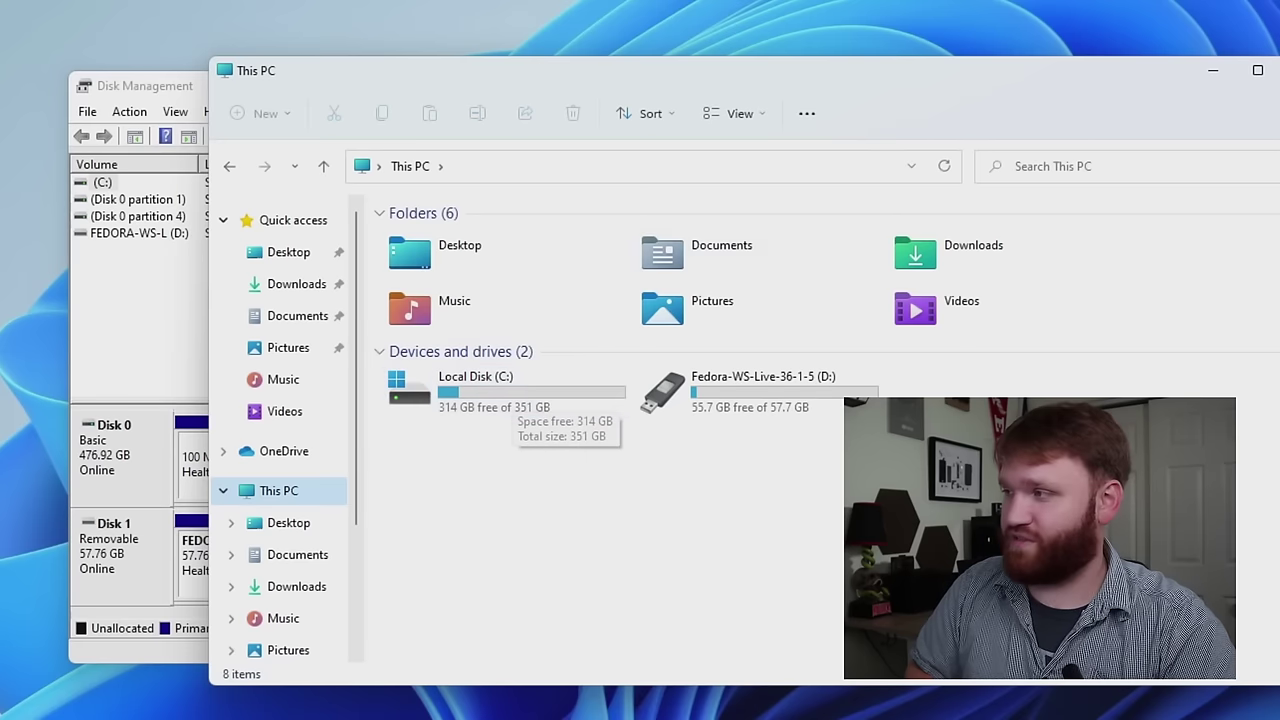
key("alt+F4")
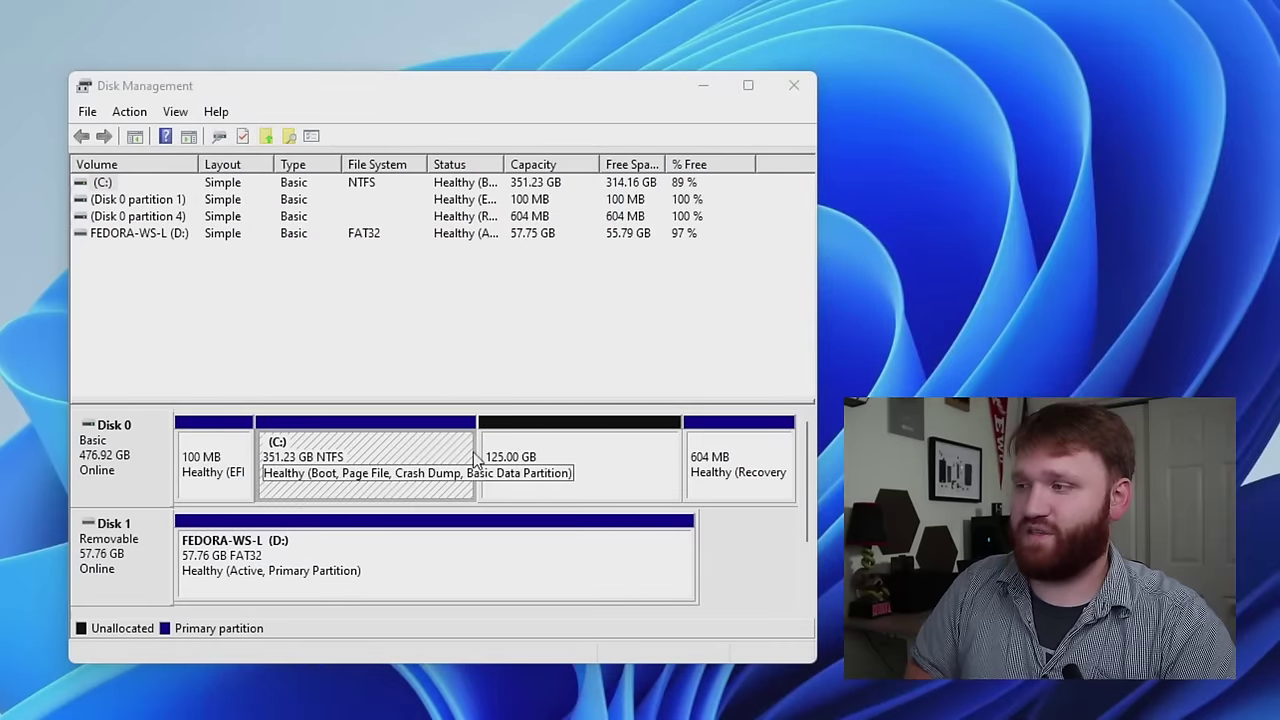
left_click(537, 479)
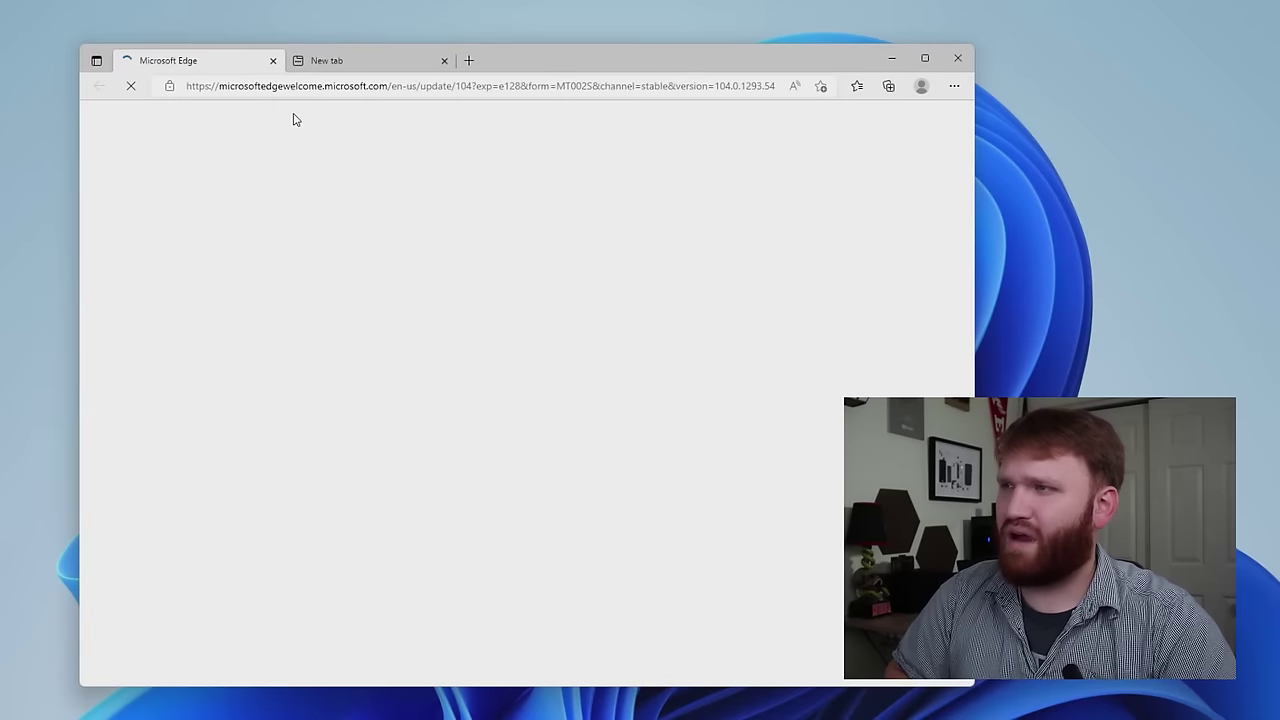
- Dismiss the Edge welcome page, search for 'rufus' and scroll through the Rufus site
left_click(273, 61)
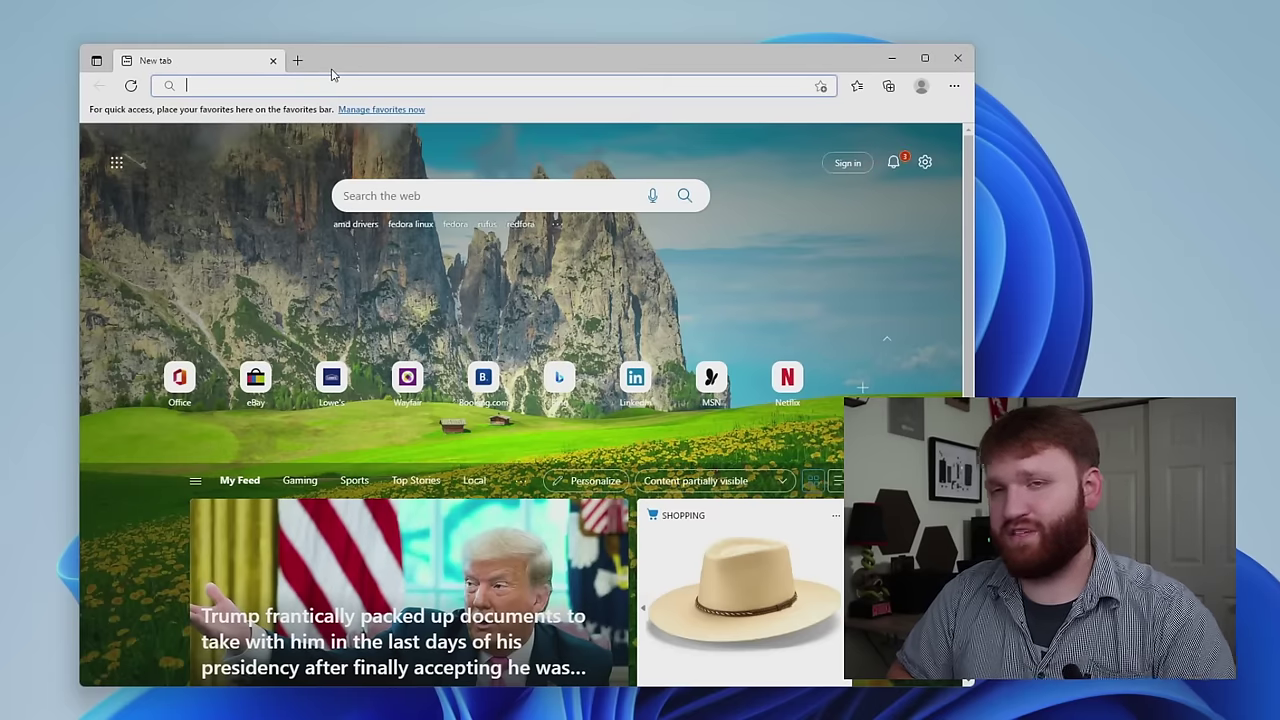
type("rufus")
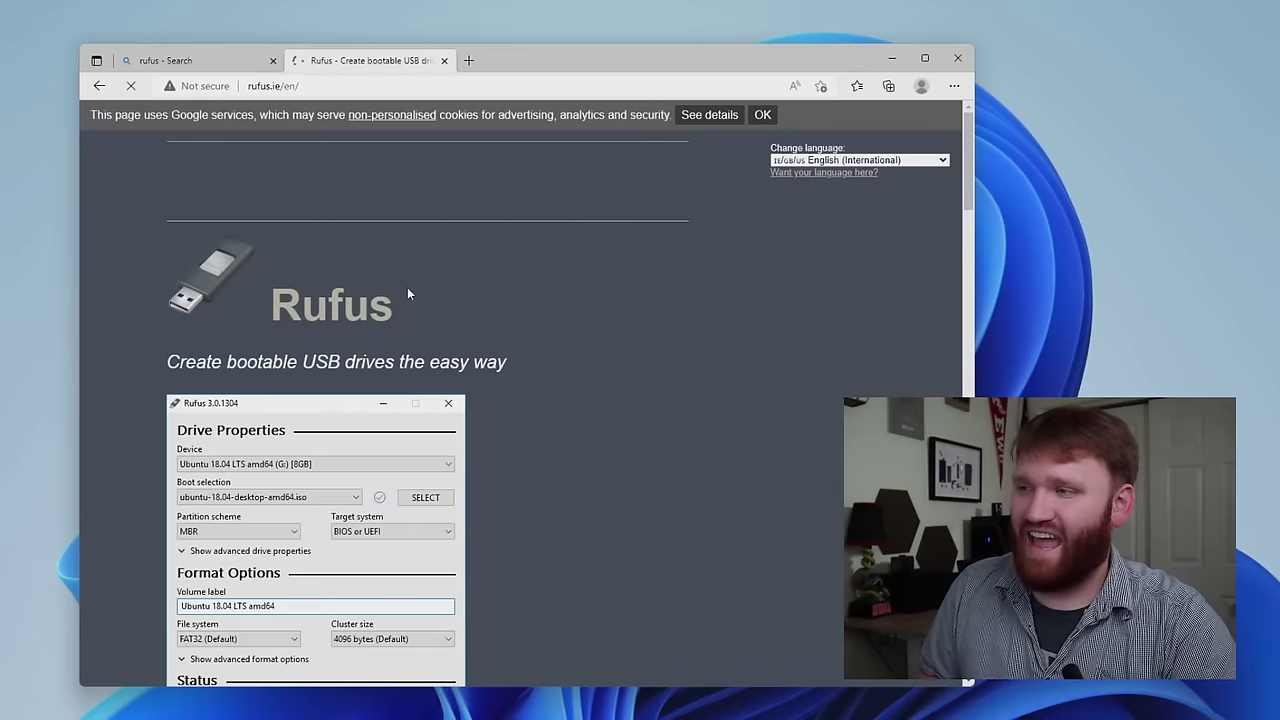
scroll(407, 293, "down", 1)
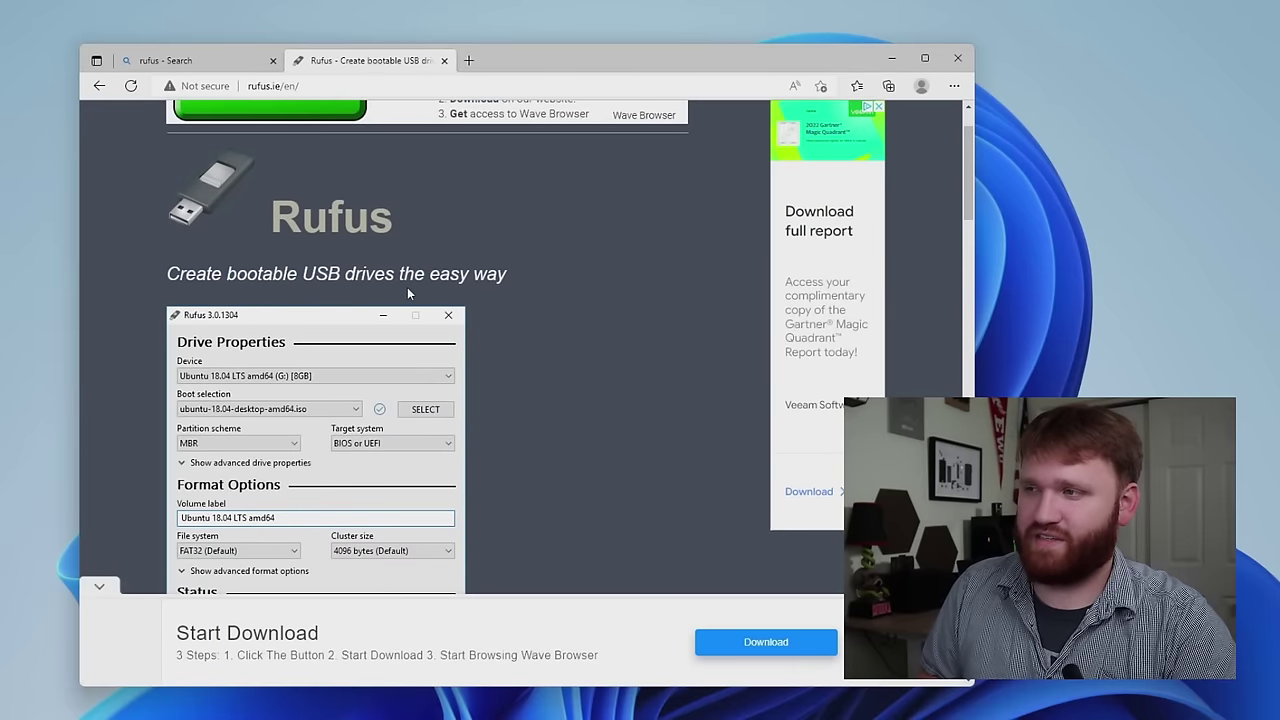
scroll(407, 293, "down", 1)
scroll(506, 210, "down", 3)
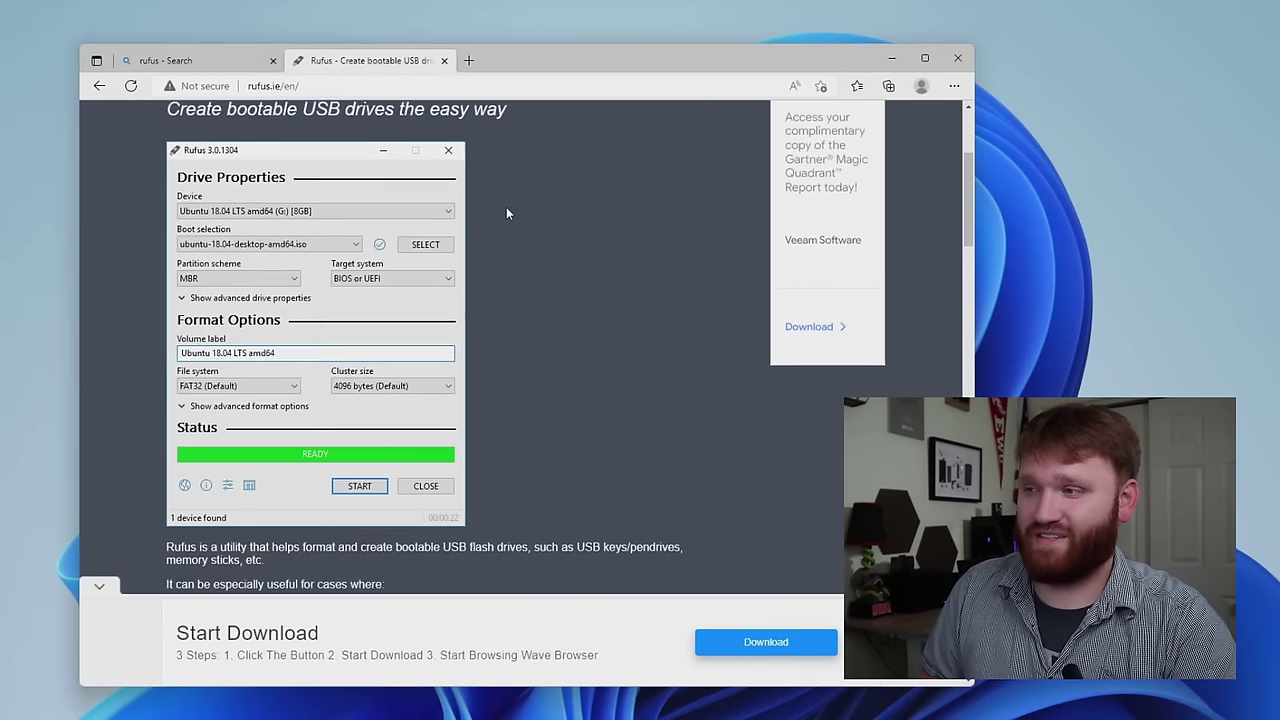
scroll(506, 213, "down", 2)
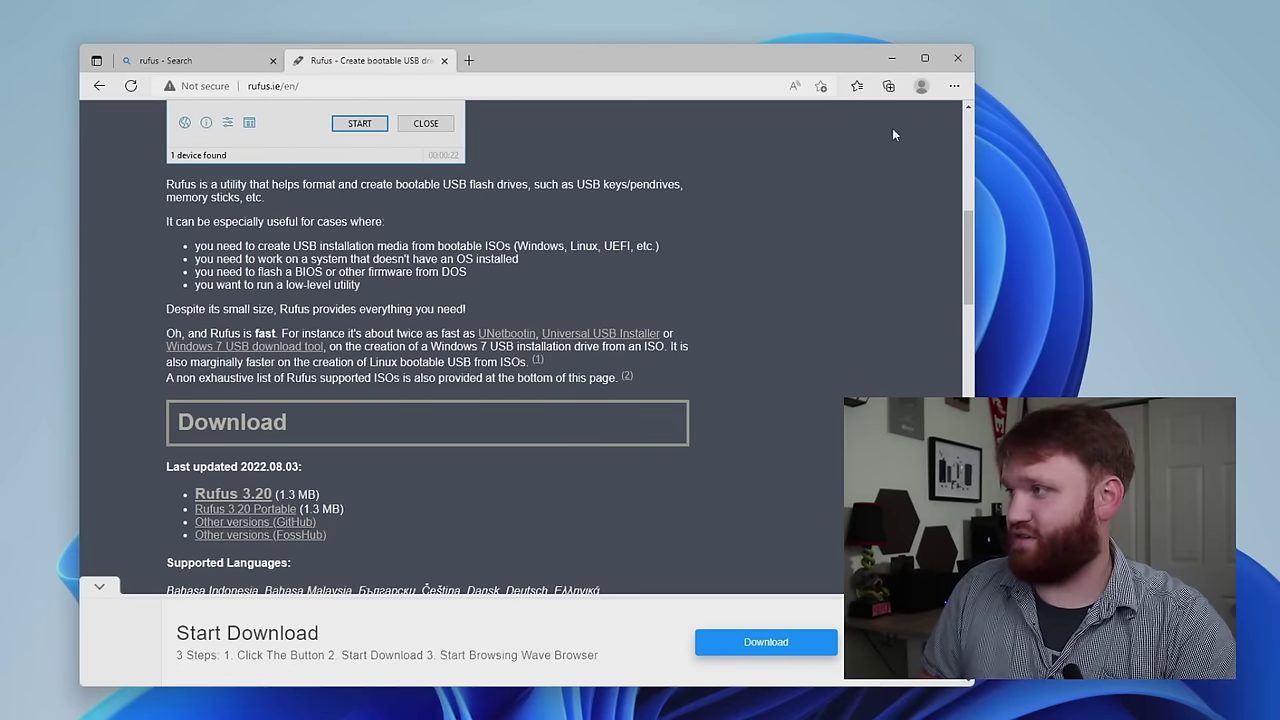
- Run the downloaded rufus-3.20.exe as administrator and move its window beside Edge
left_click(953, 86)
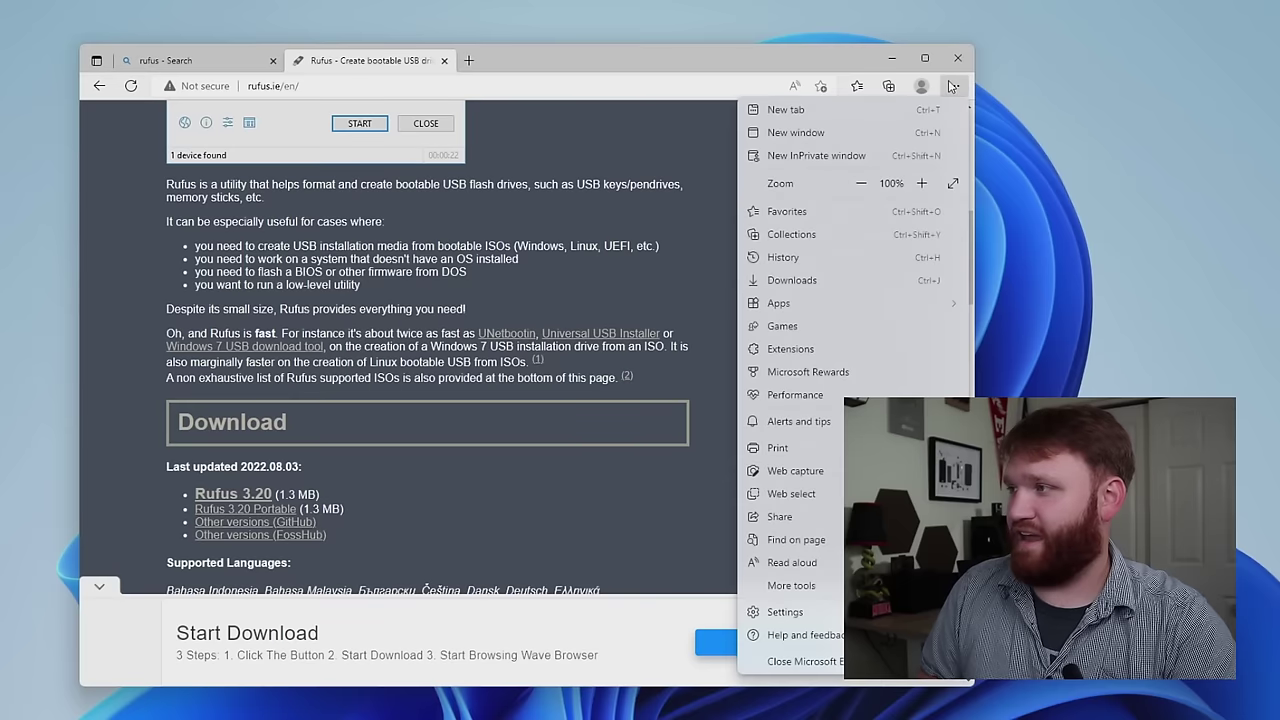
left_click(798, 279)
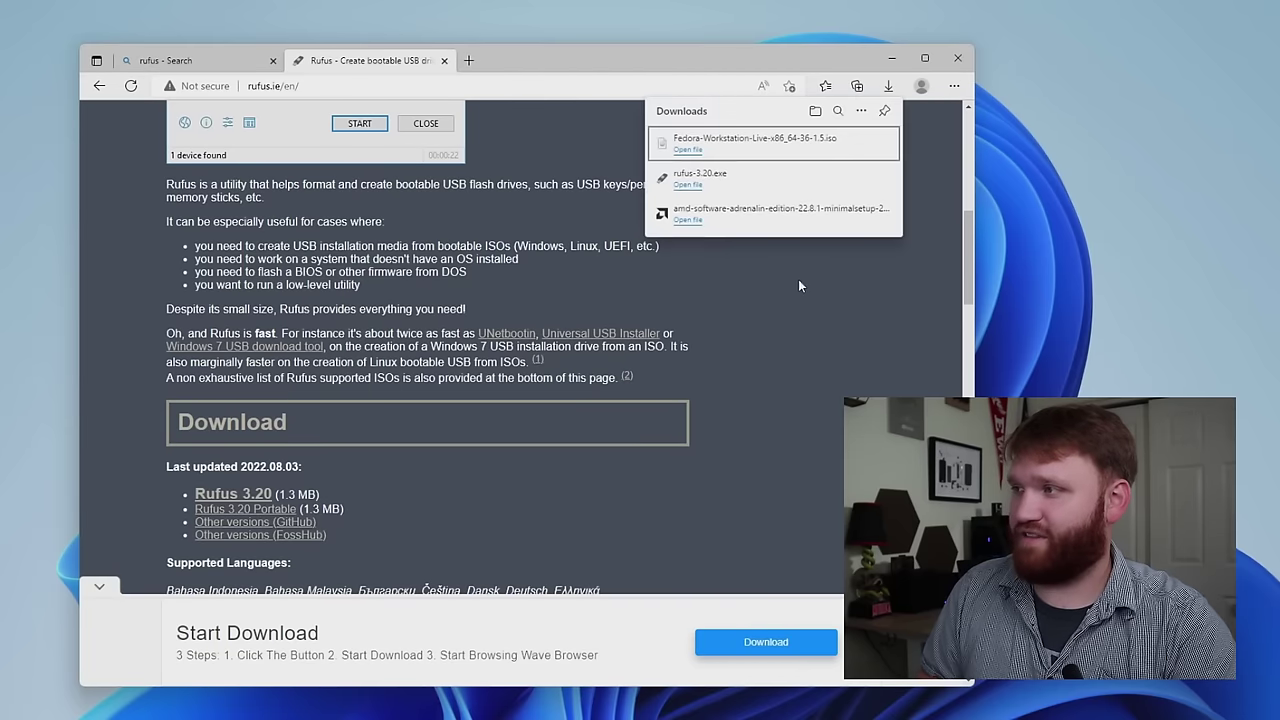
left_click(726, 179)
left_click(605, 555)
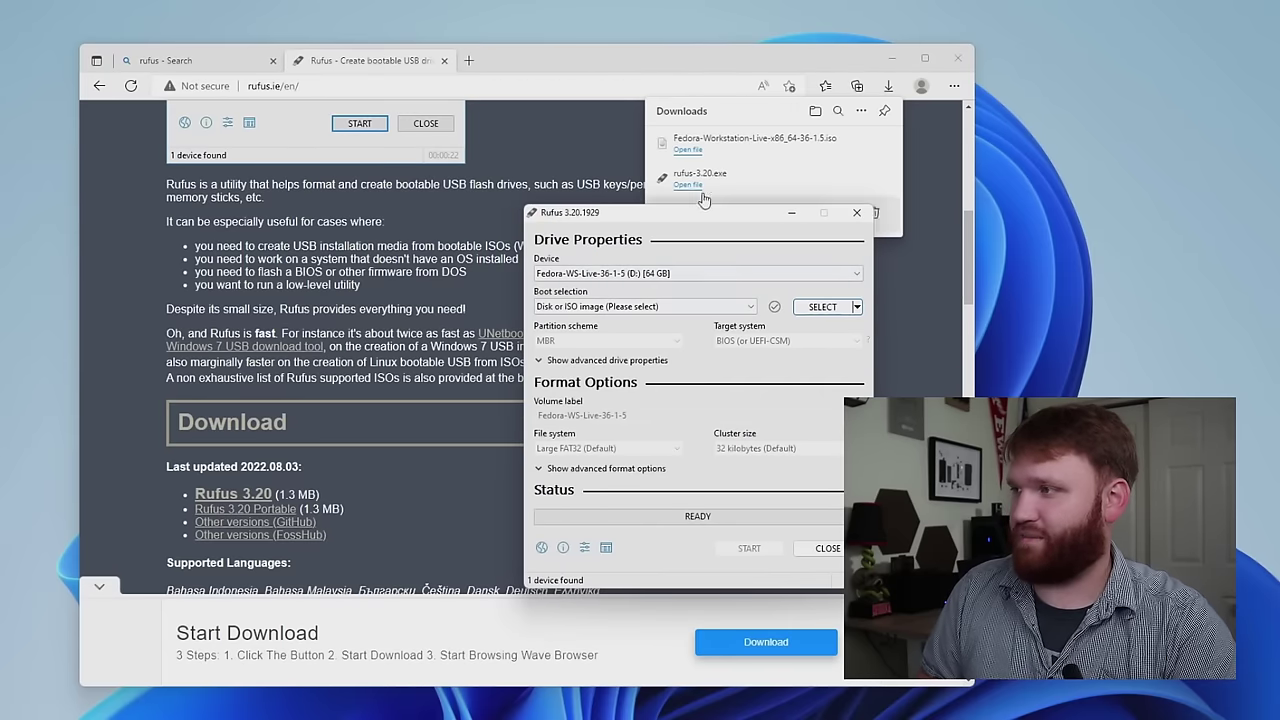
left_click_drag(707, 215, 918, 244)
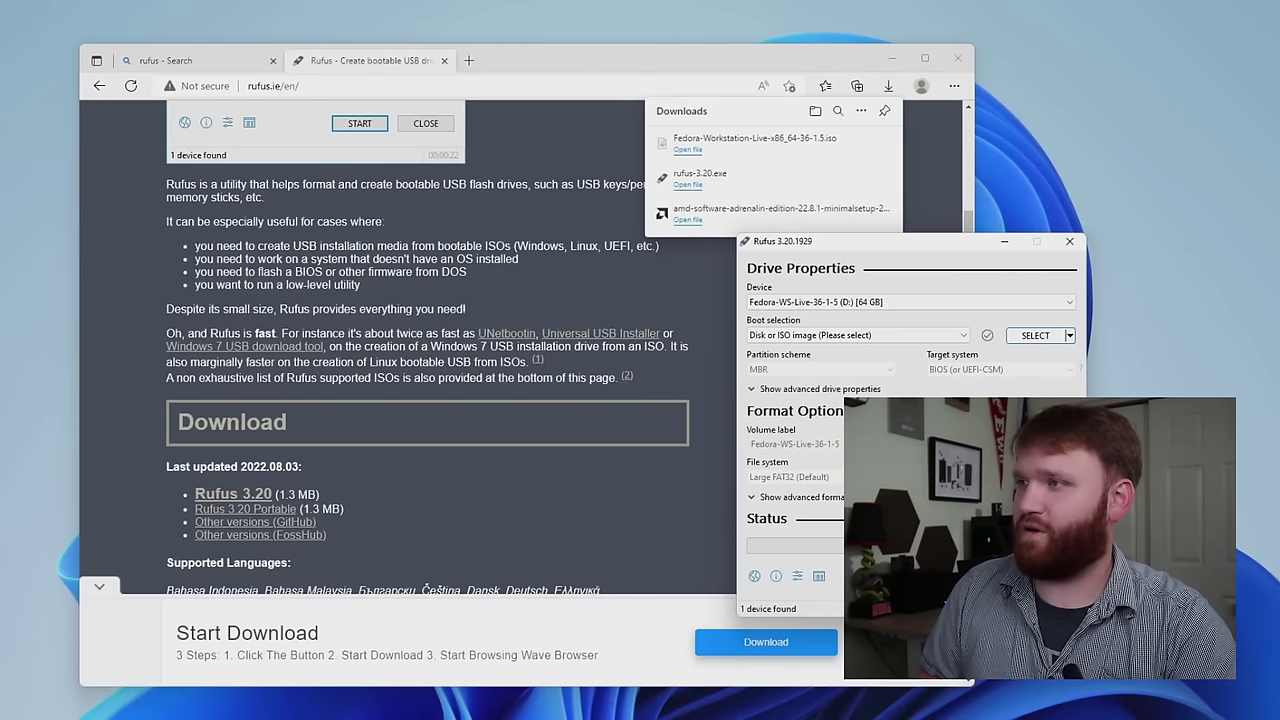
left_click(502, 67)
left_click(453, 88)
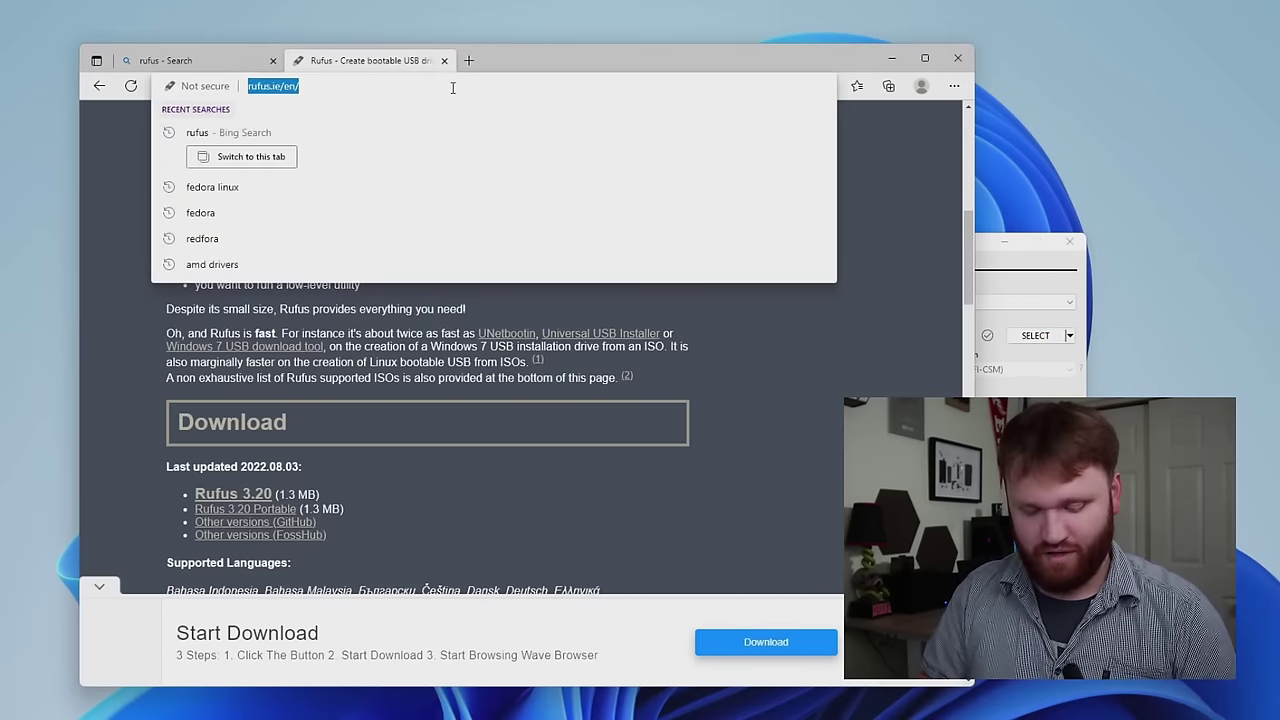
- Search 'fedora', open getfedora.org and go to the Fedora Workstation download page
type("fedpr")
key("BackSpace")
key("BackSpace")
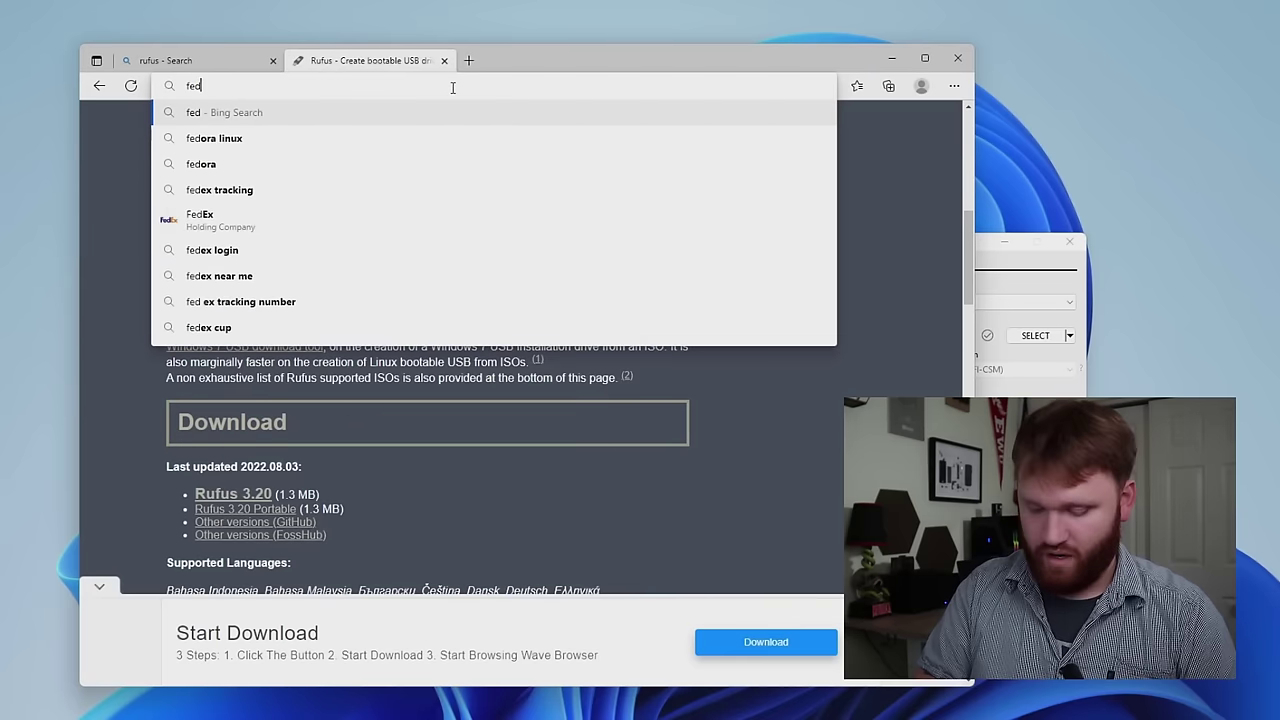
type("ora")
key("Return")
left_click(235, 464)
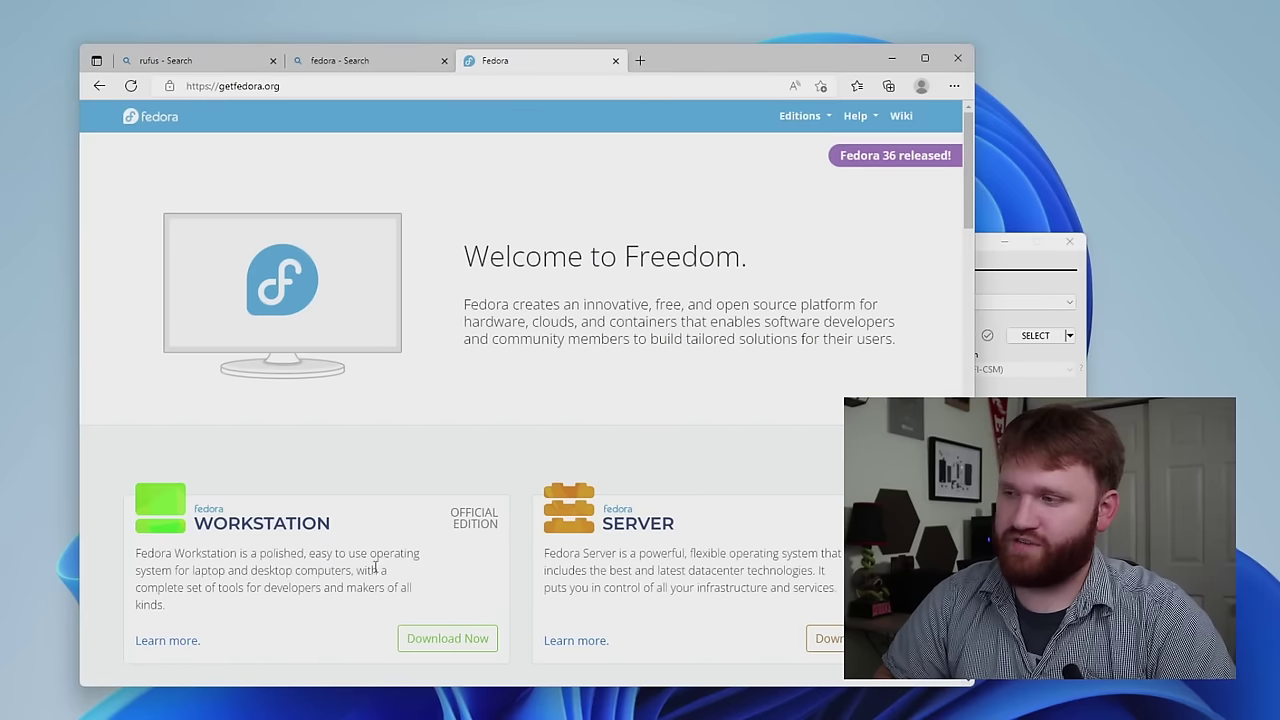
left_click(479, 641)
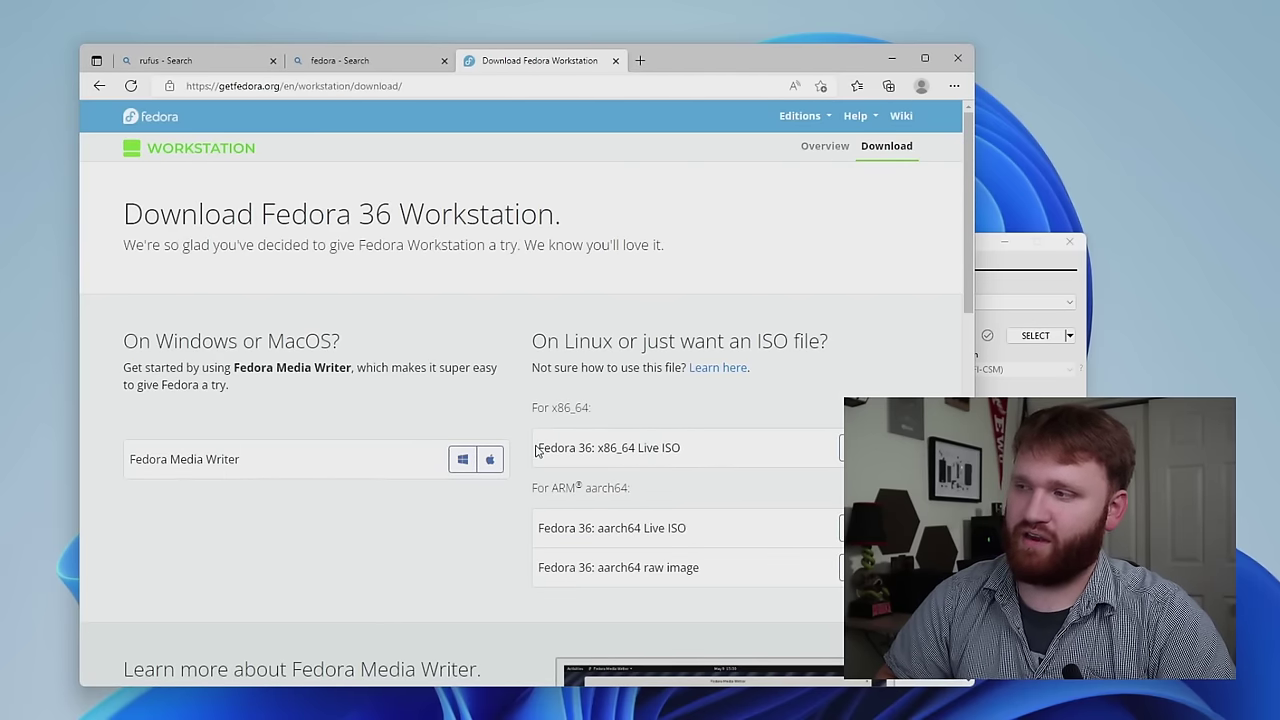
- Highlight the 'Fedora 36: x86_64 Live ISO' download link on the page
left_click_drag(536, 451, 681, 452)
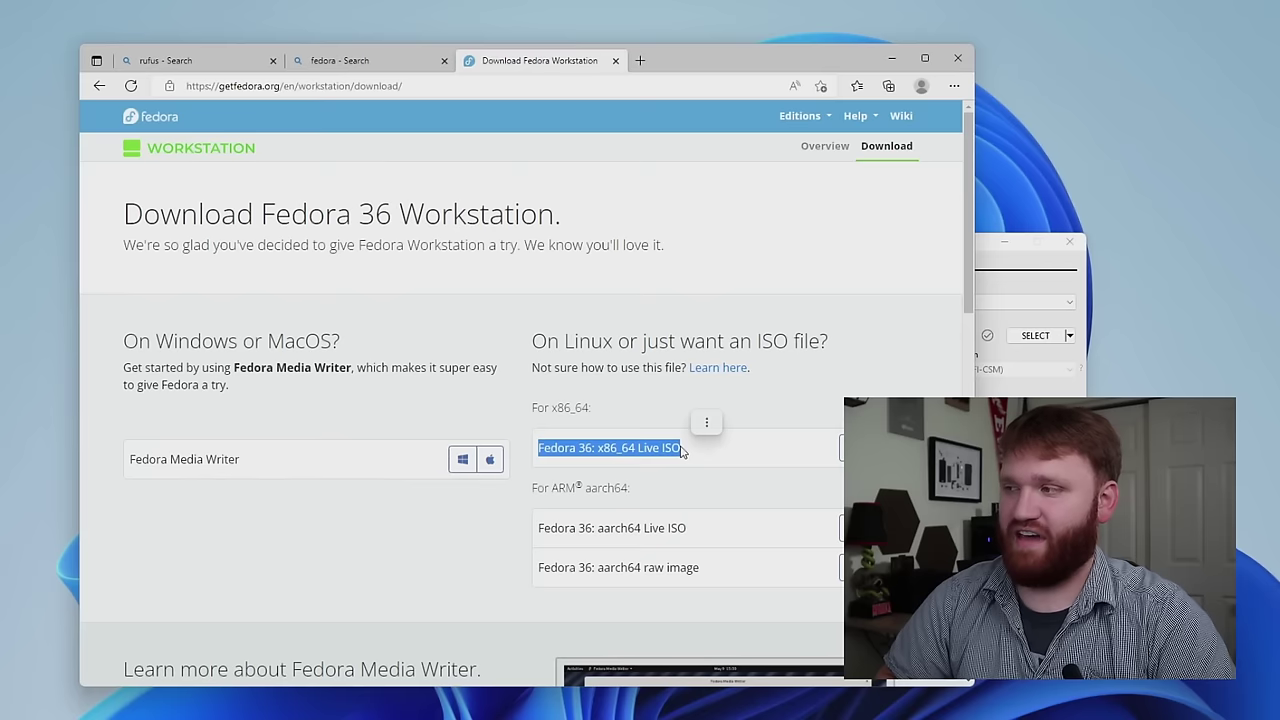
left_click(681, 452)
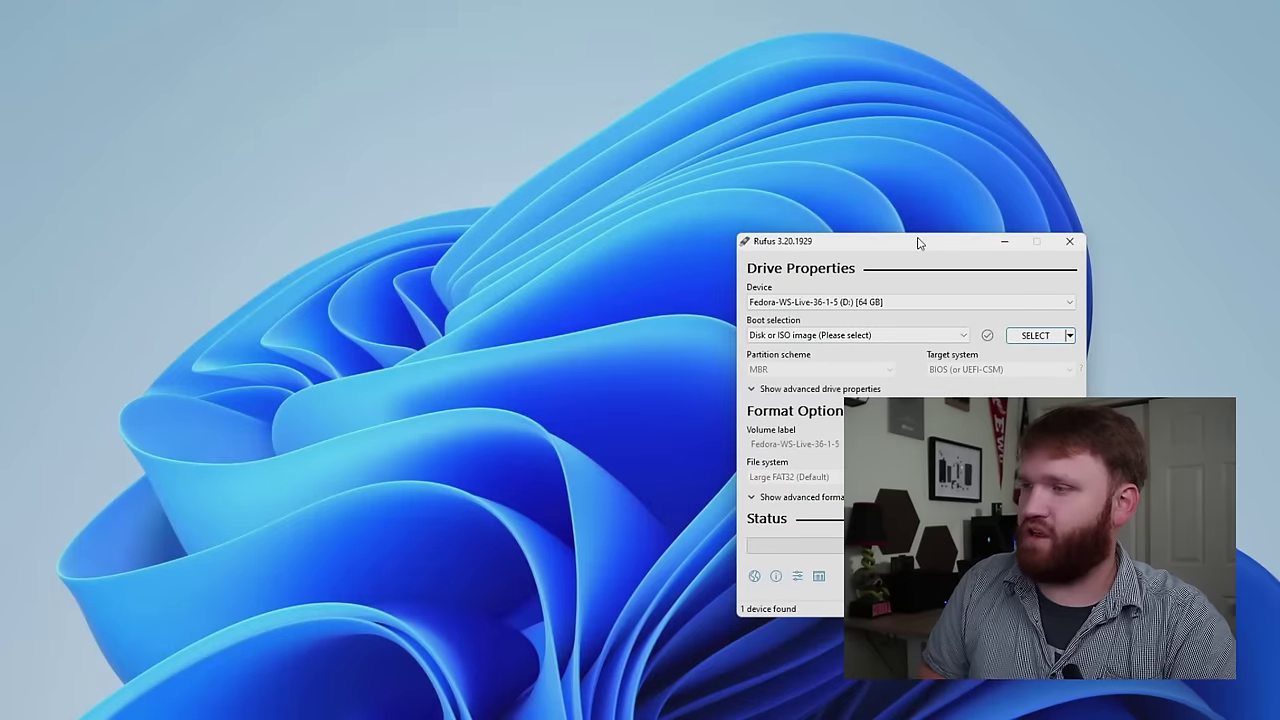
- Keep the 64 GB USB drive as device and load Fedora-Workstation-Live-x86_64-36-1.5.iso into Rufus
left_click_drag(919, 243, 654, 203)
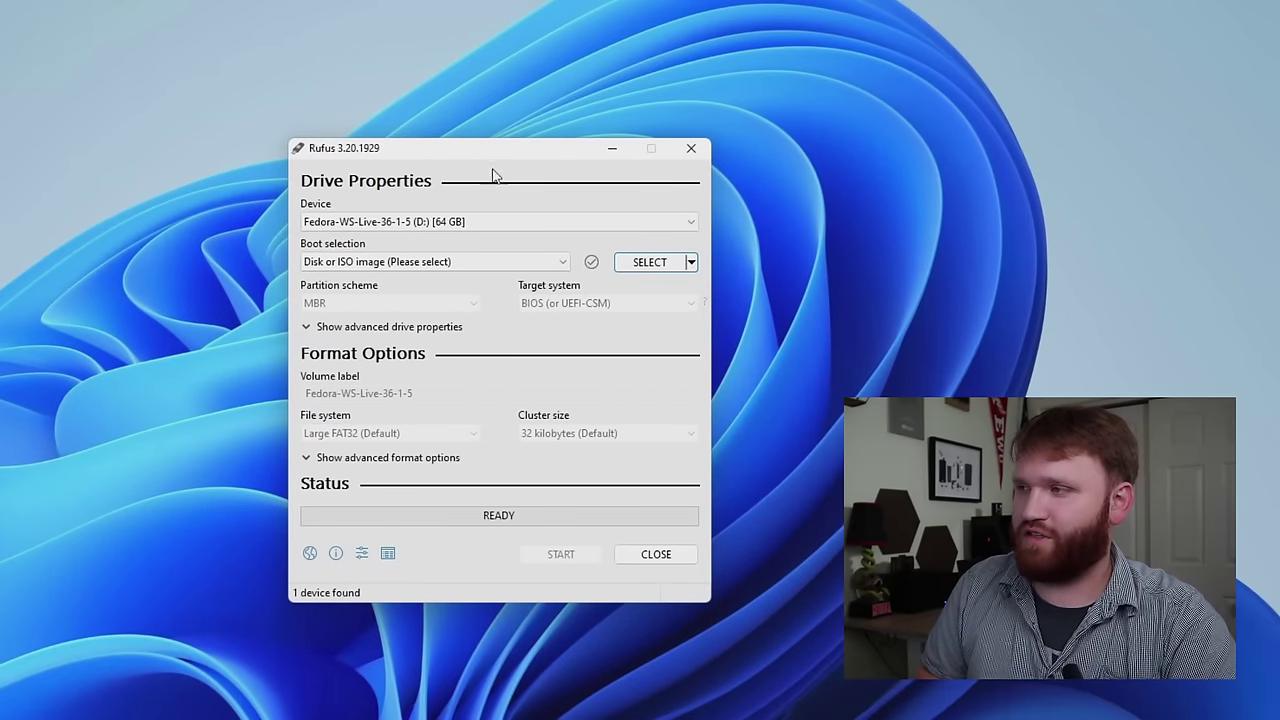
left_click(322, 224)
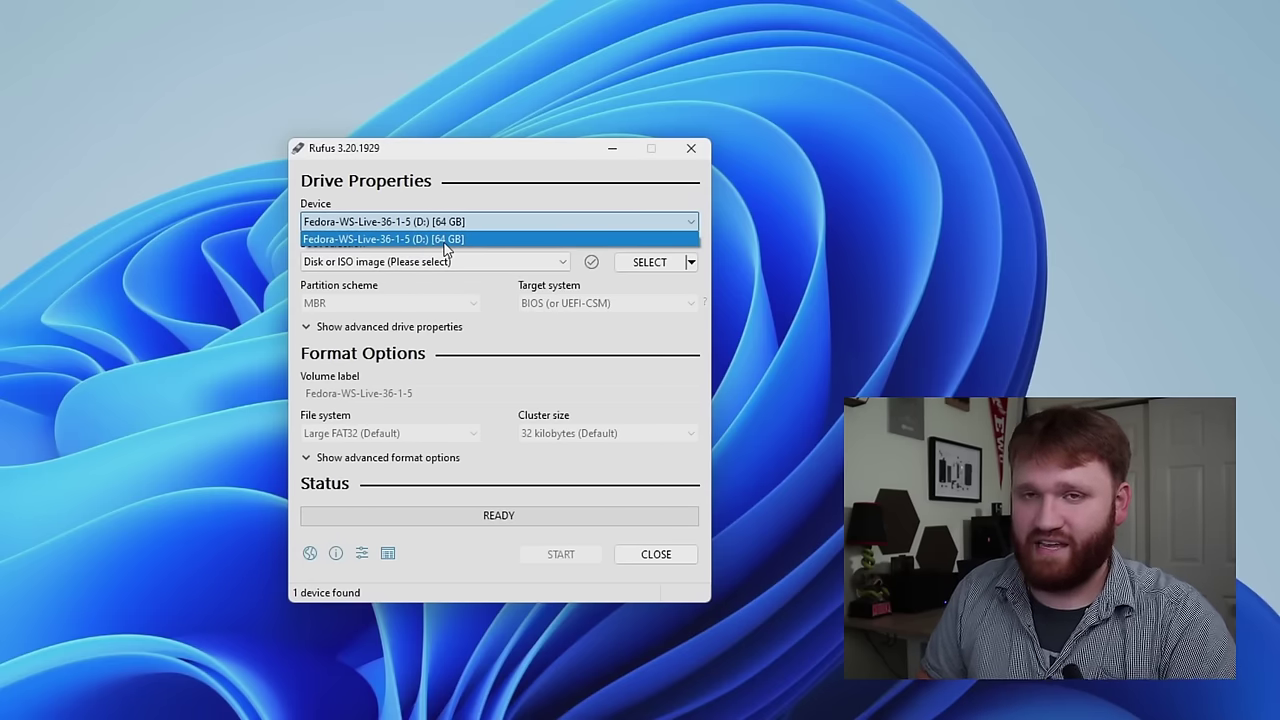
left_click(543, 193)
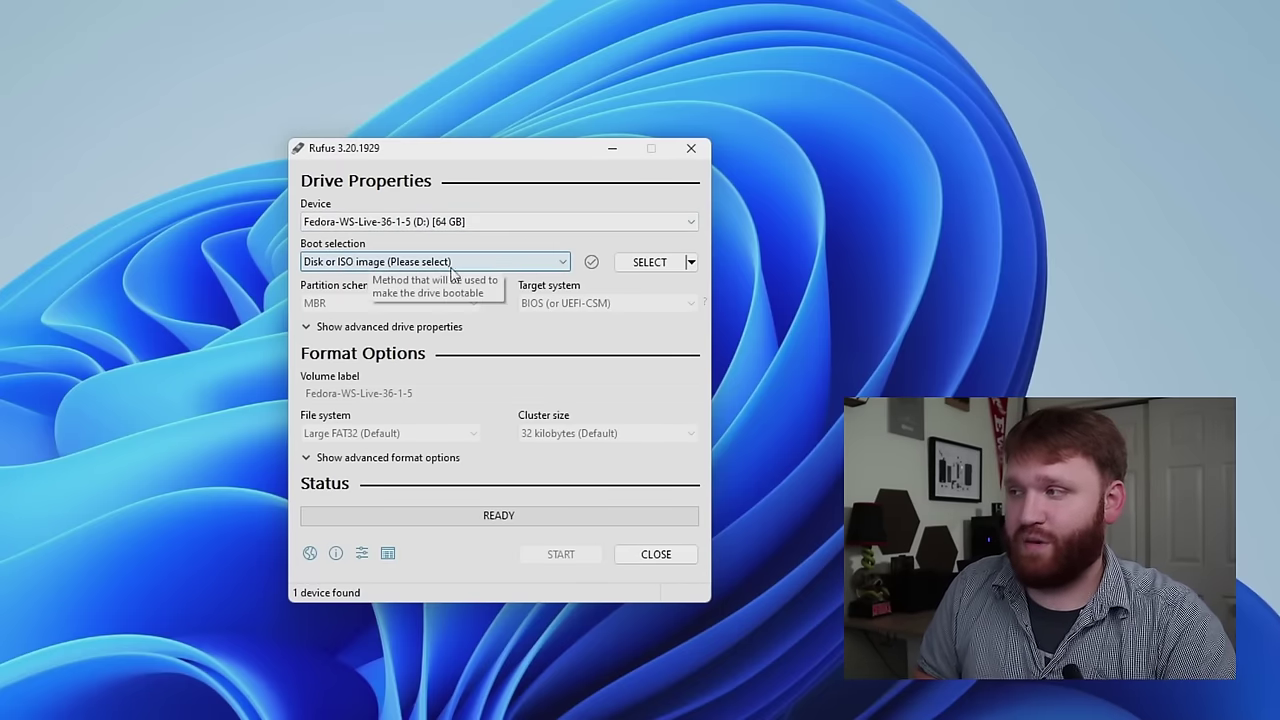
left_click(655, 266)
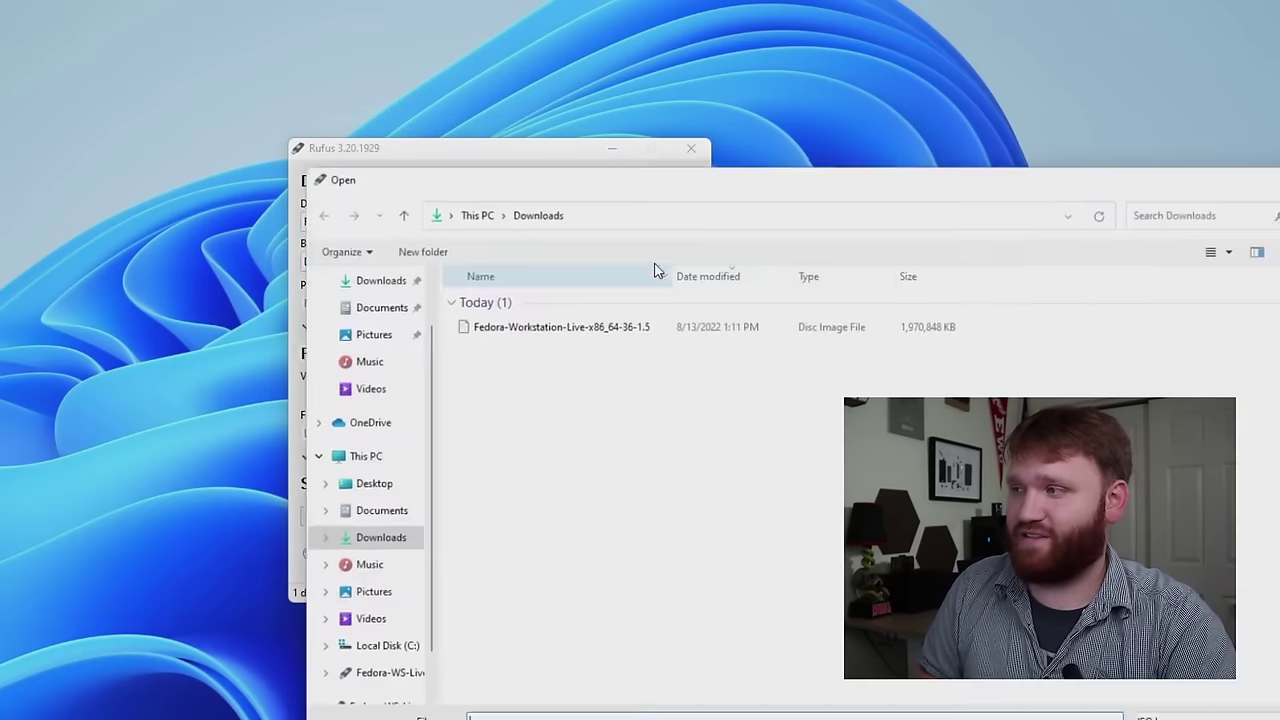
left_click(522, 333)
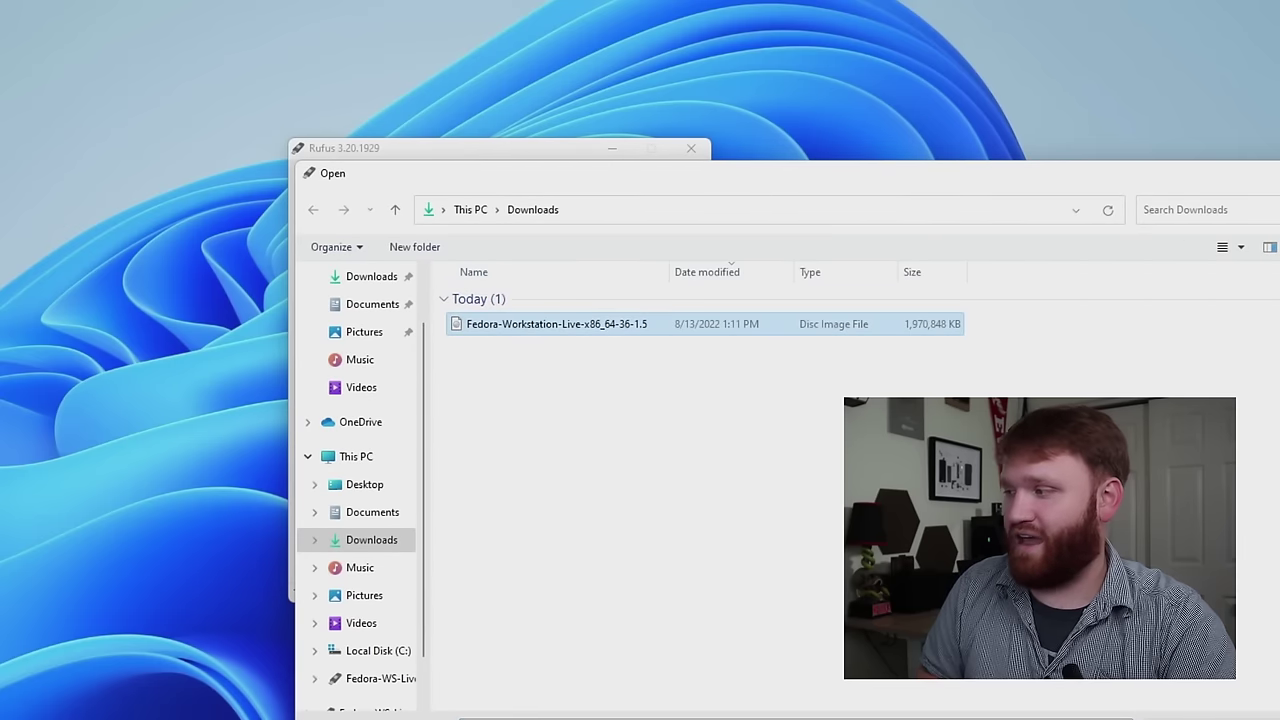
key("Return")
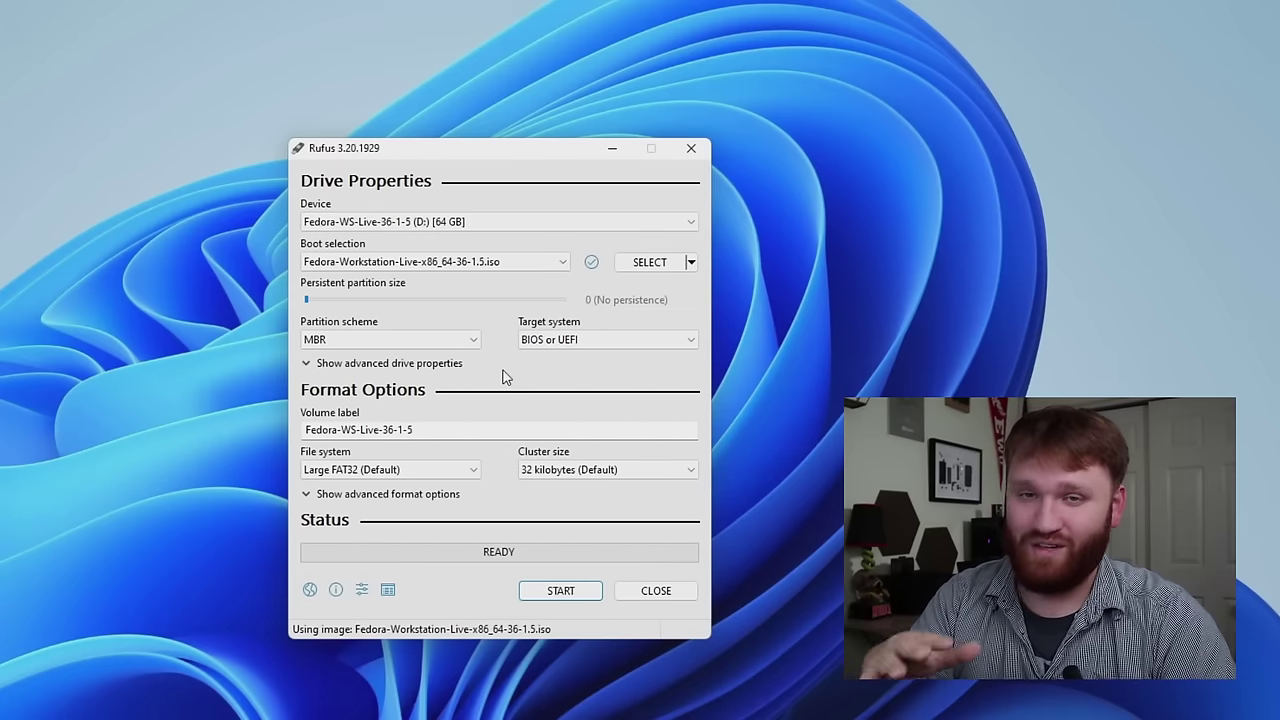
- Keep MBR, write the Fedora ISO in ISO Image mode, accepting data loss, then close Rufus
left_click(380, 340)
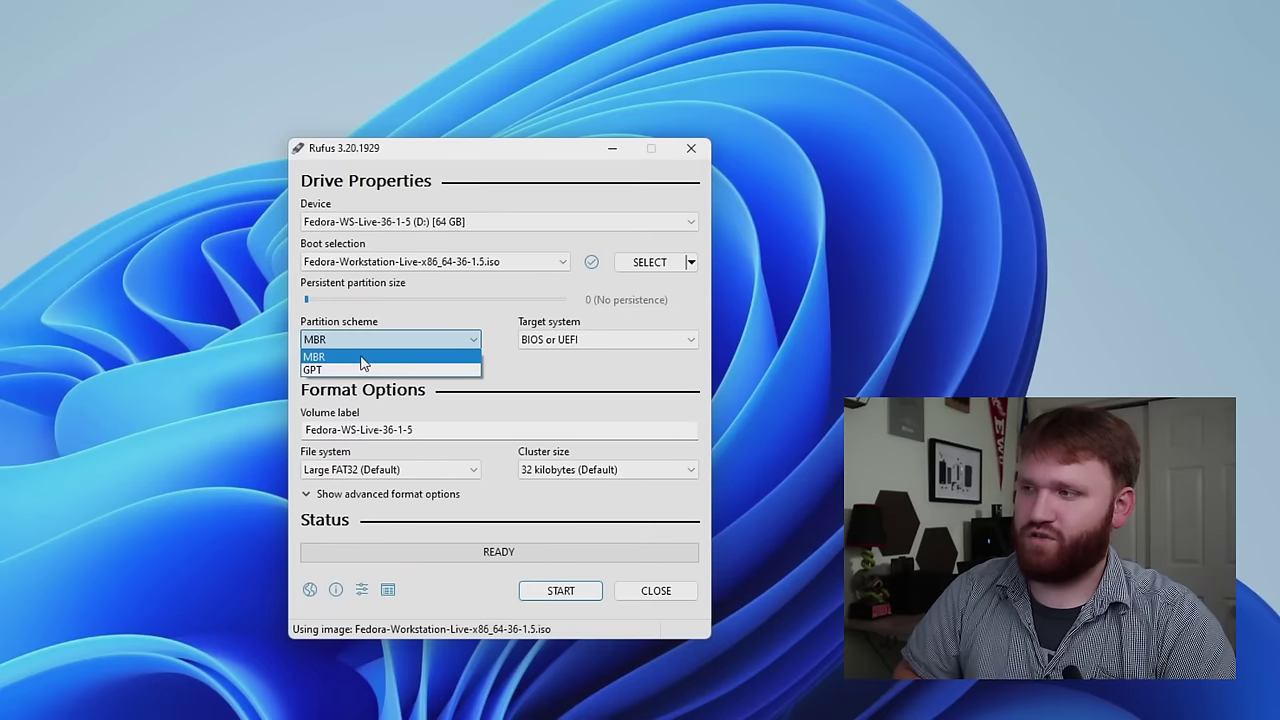
left_click(364, 356)
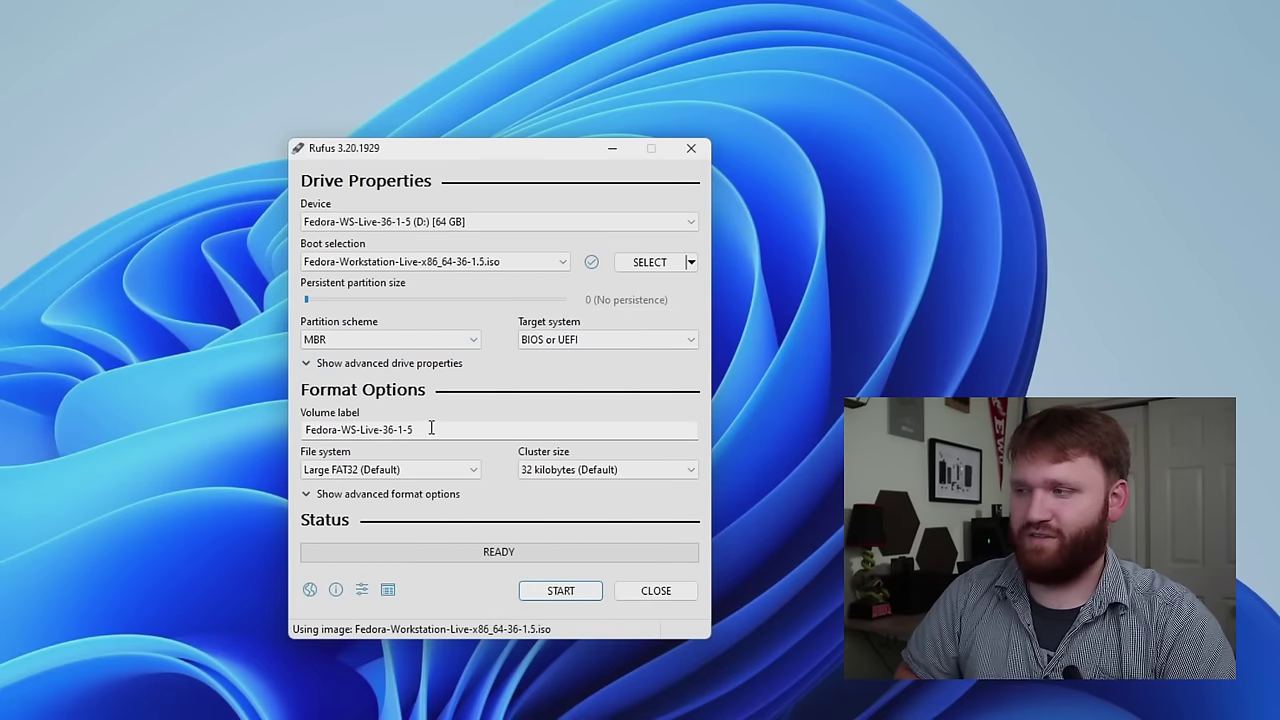
left_click_drag(428, 428, 260, 421)
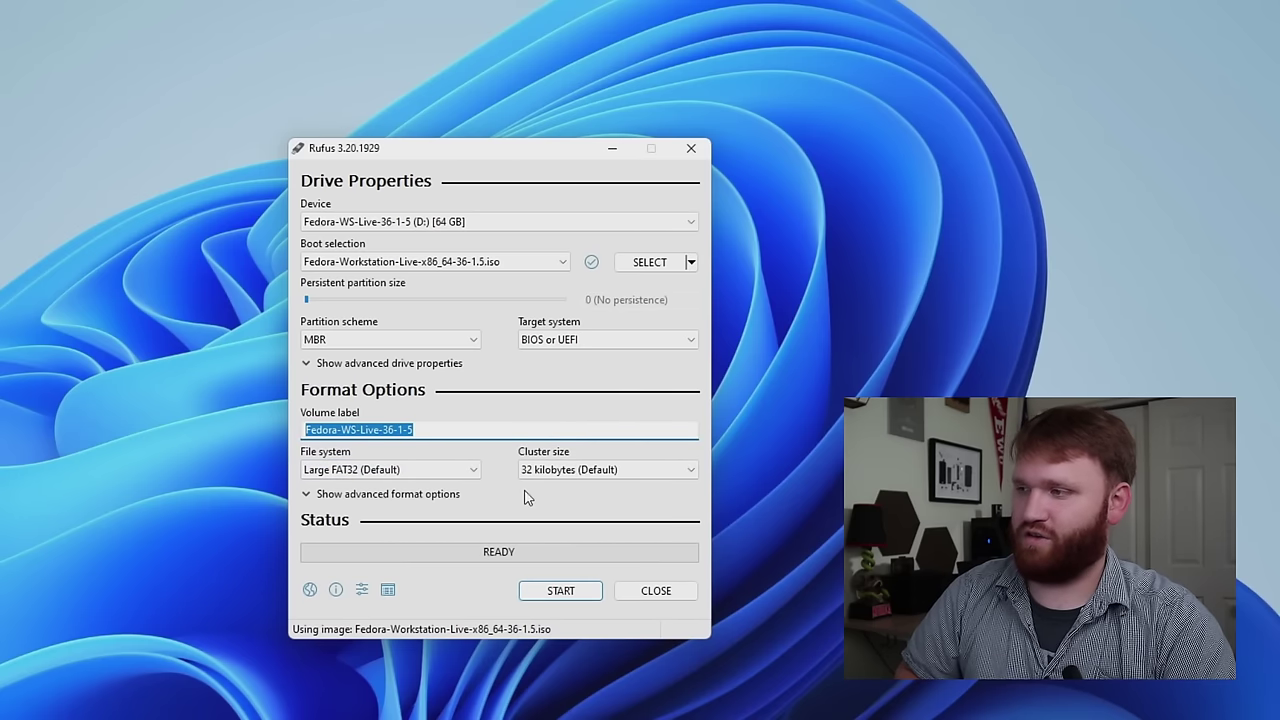
left_click(565, 601)
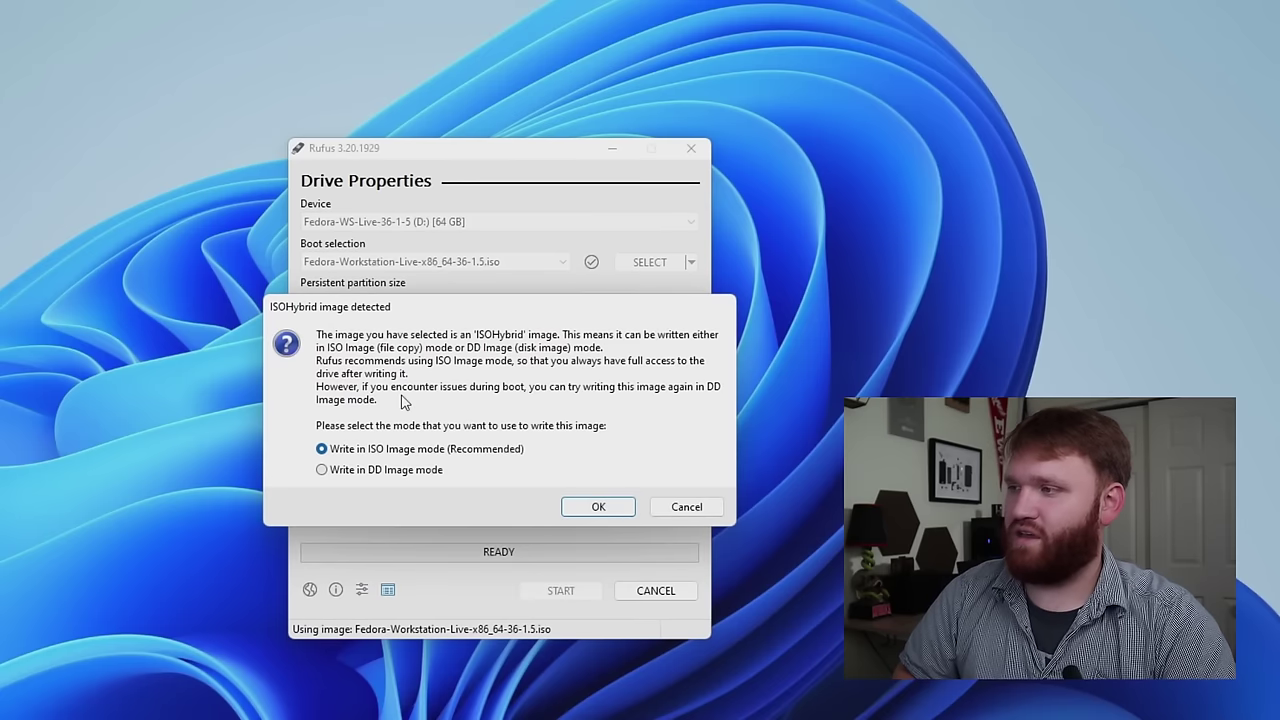
left_click(597, 510)
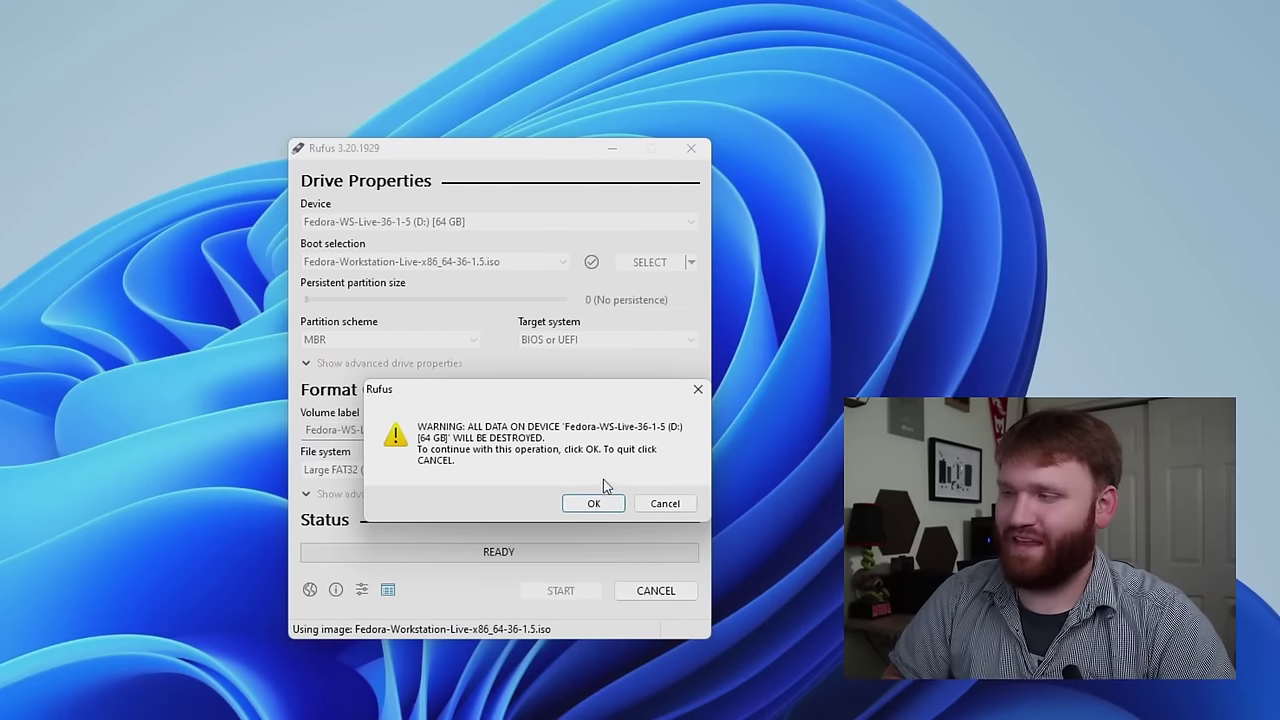
left_click(594, 504)
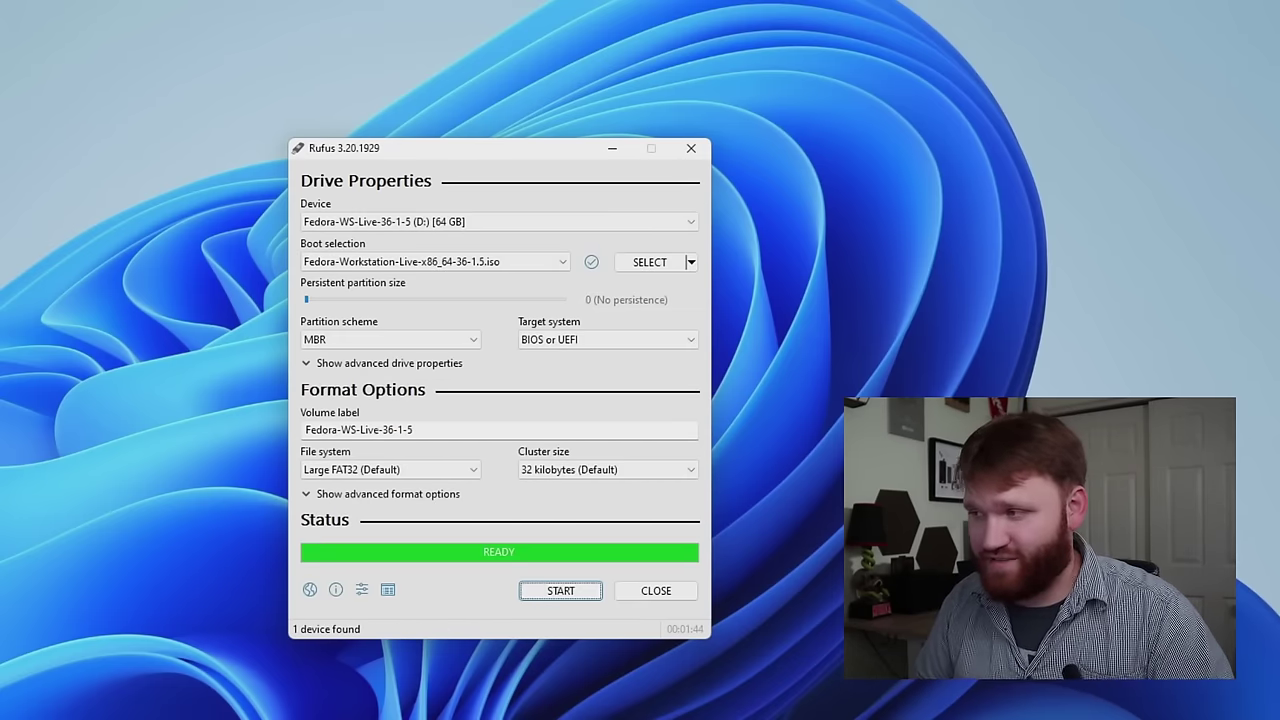
left_click(656, 591)
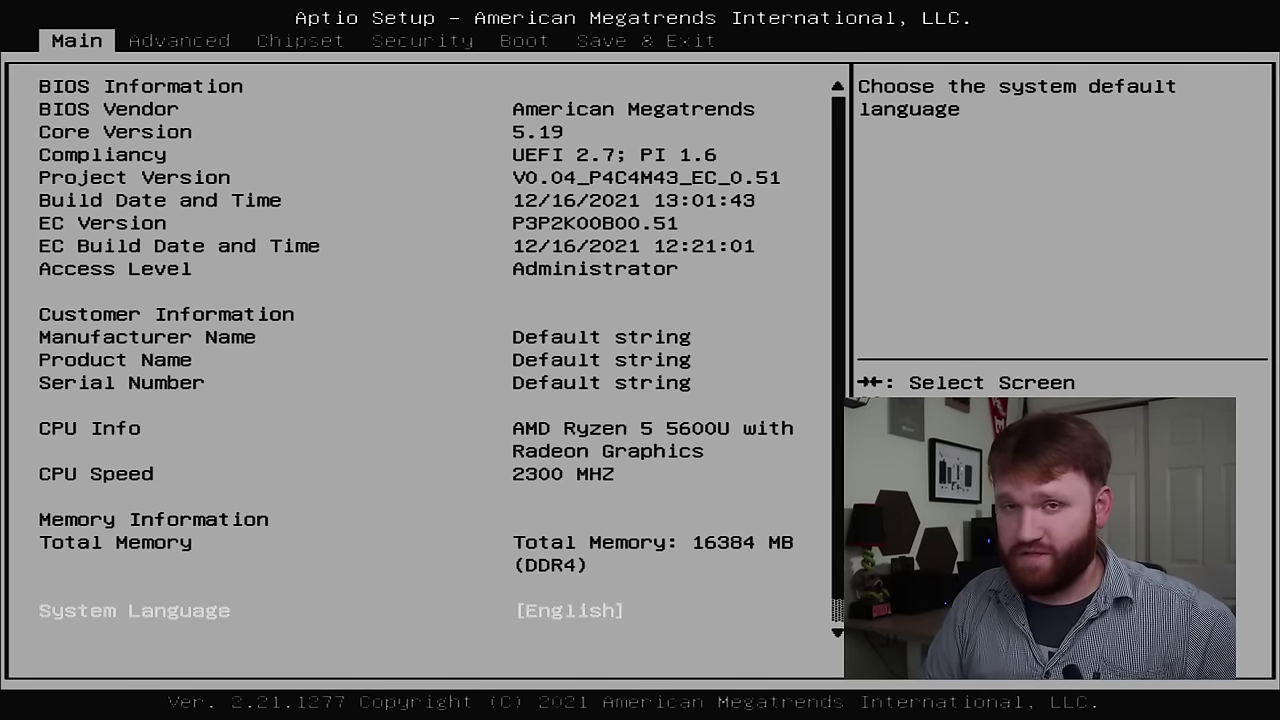
- Move to the Security tab in the Aptio Setup firmware screen
key("Right")
key("Right")
key("Right")
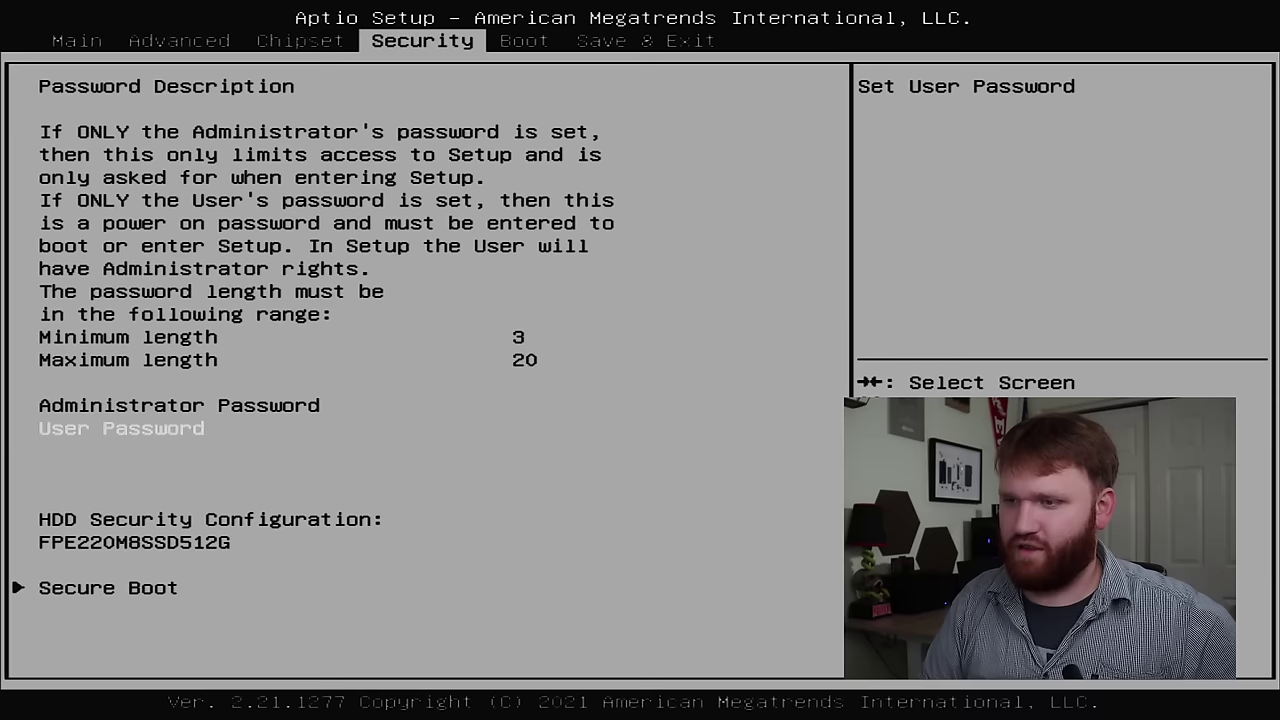
- Confirm Secure Boot is disabled and set Boot Option #1 to the Kingston USB drive
key("Down")
key("Down")
key("Return")
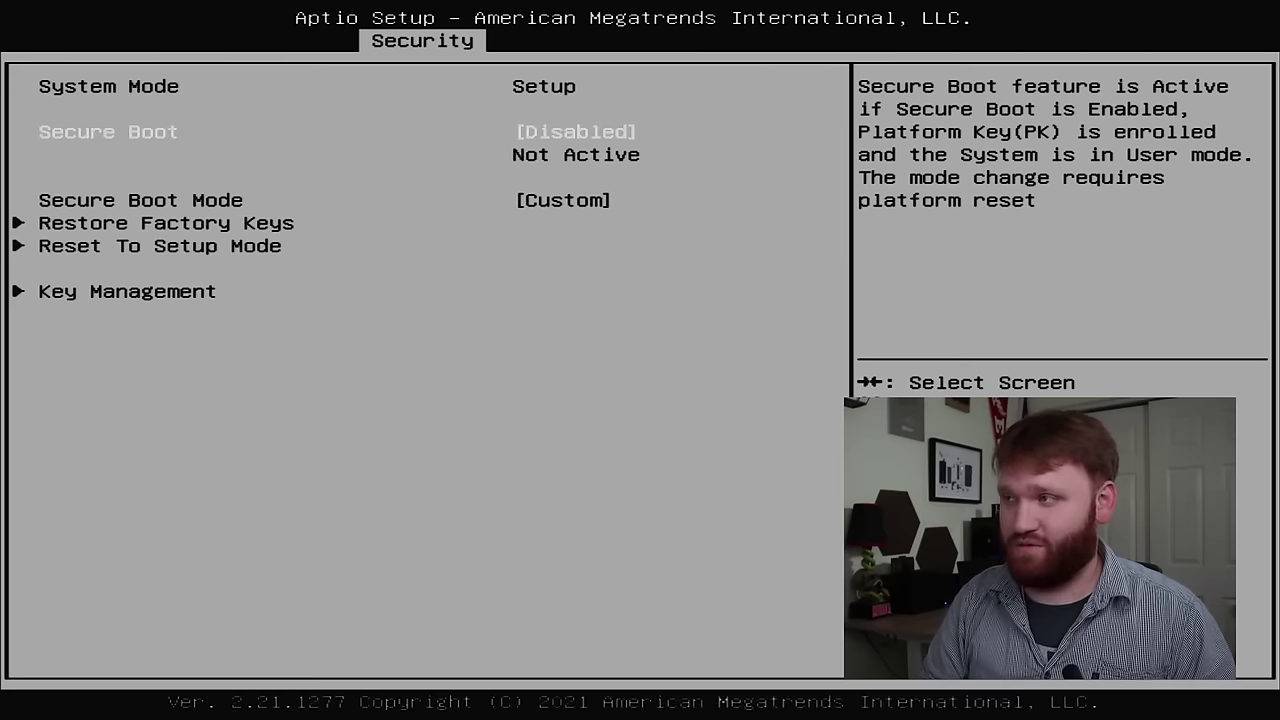
key("Escape")
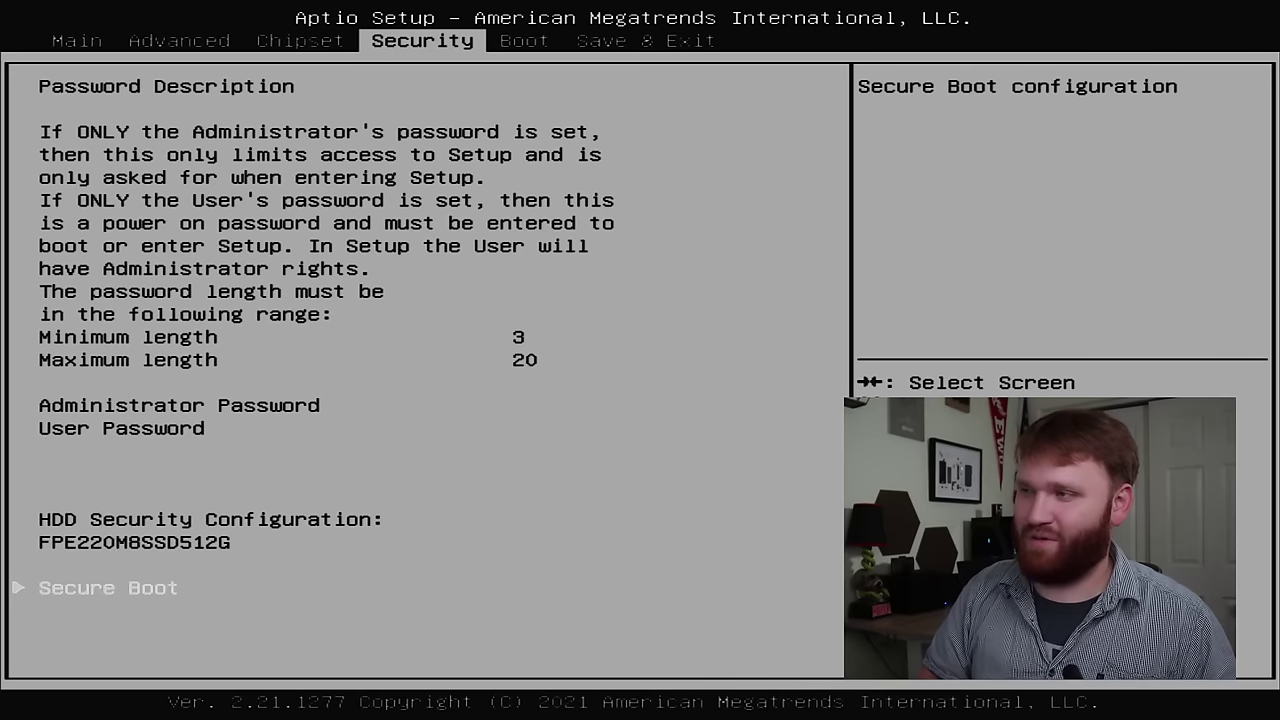
key("Right")
key("Down")
key("Down")
key("Down")
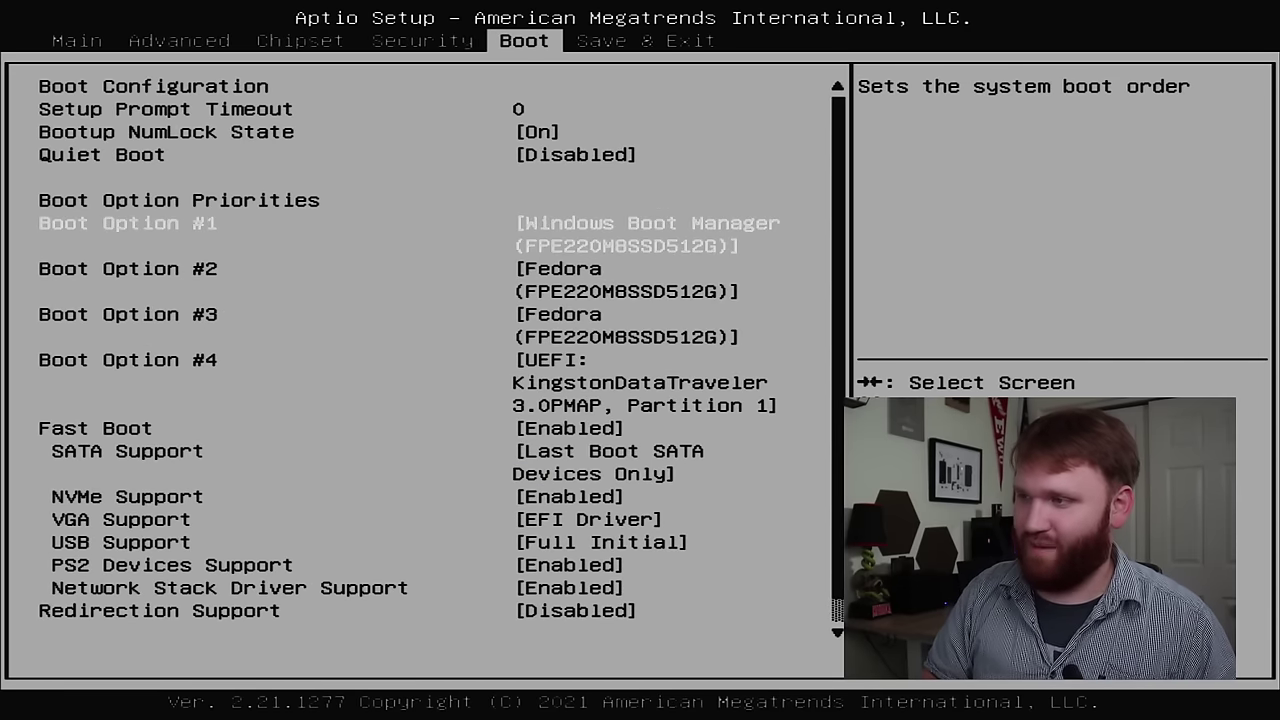
key("Return")
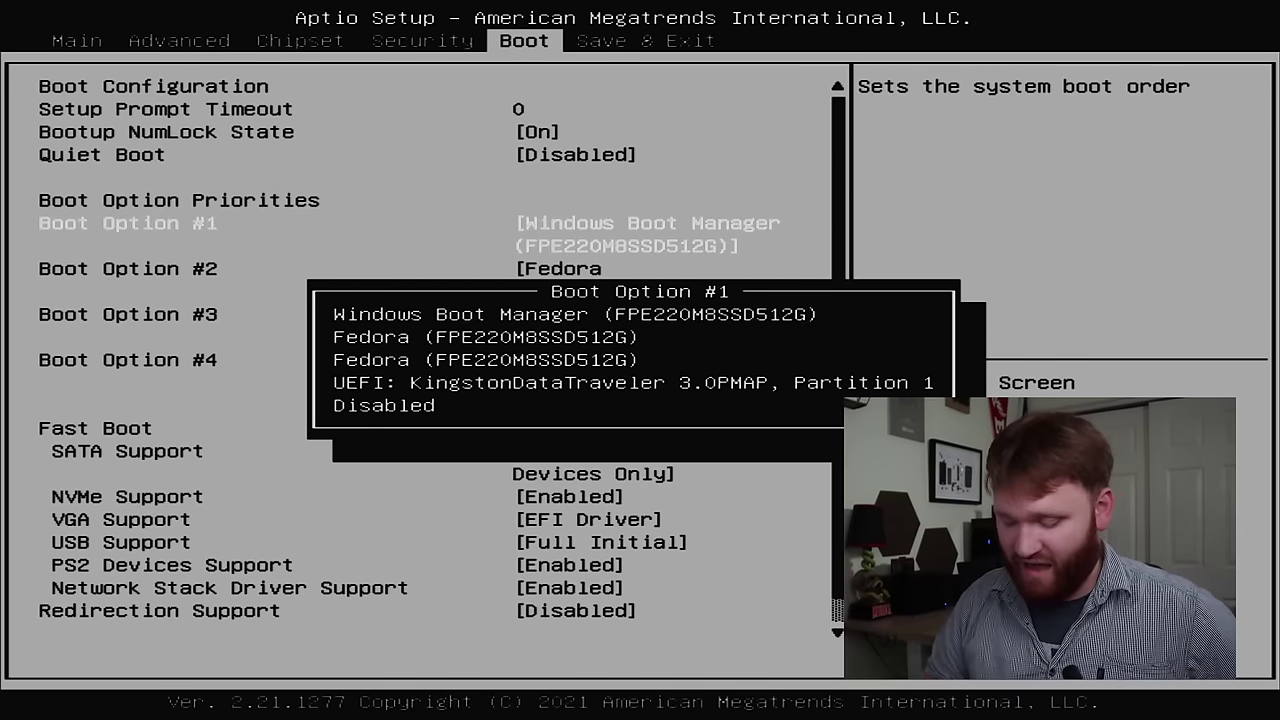
key("Return")
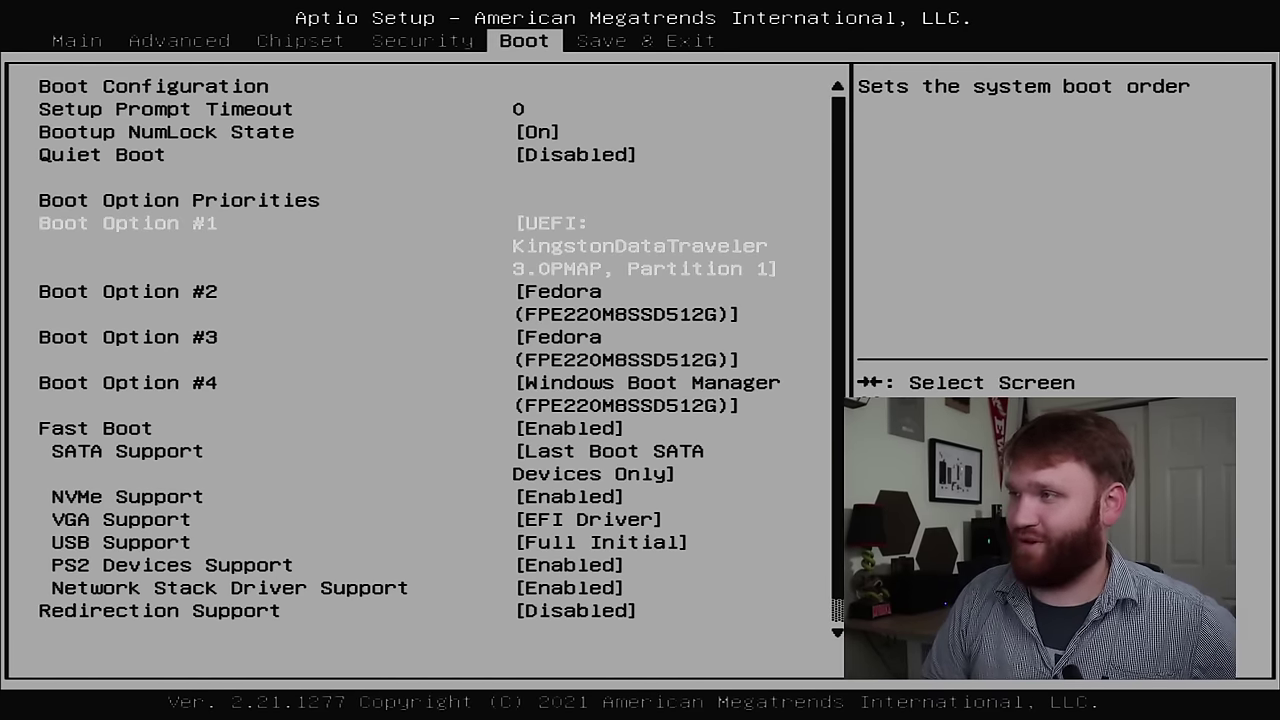
- Save the boot configuration with Save Changes and Reset
key("Right")
key("Down")
key("Down")
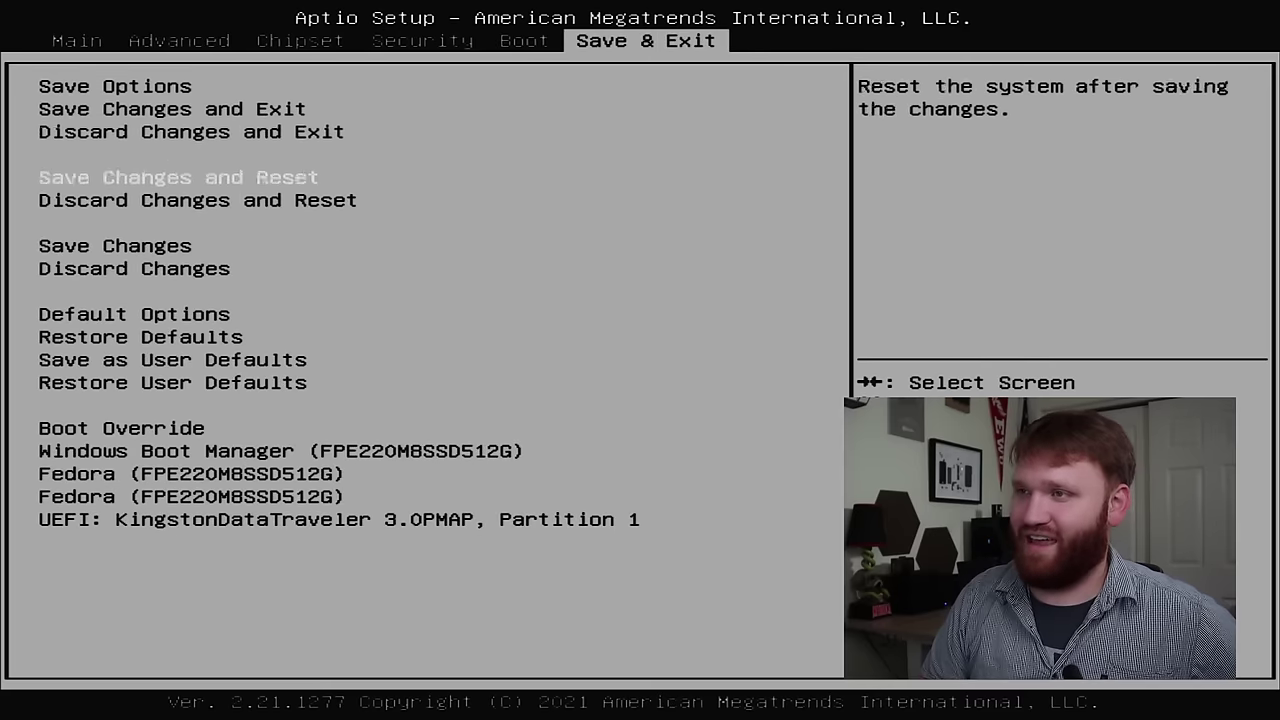
key("Up")
key("Down")
key("Return")
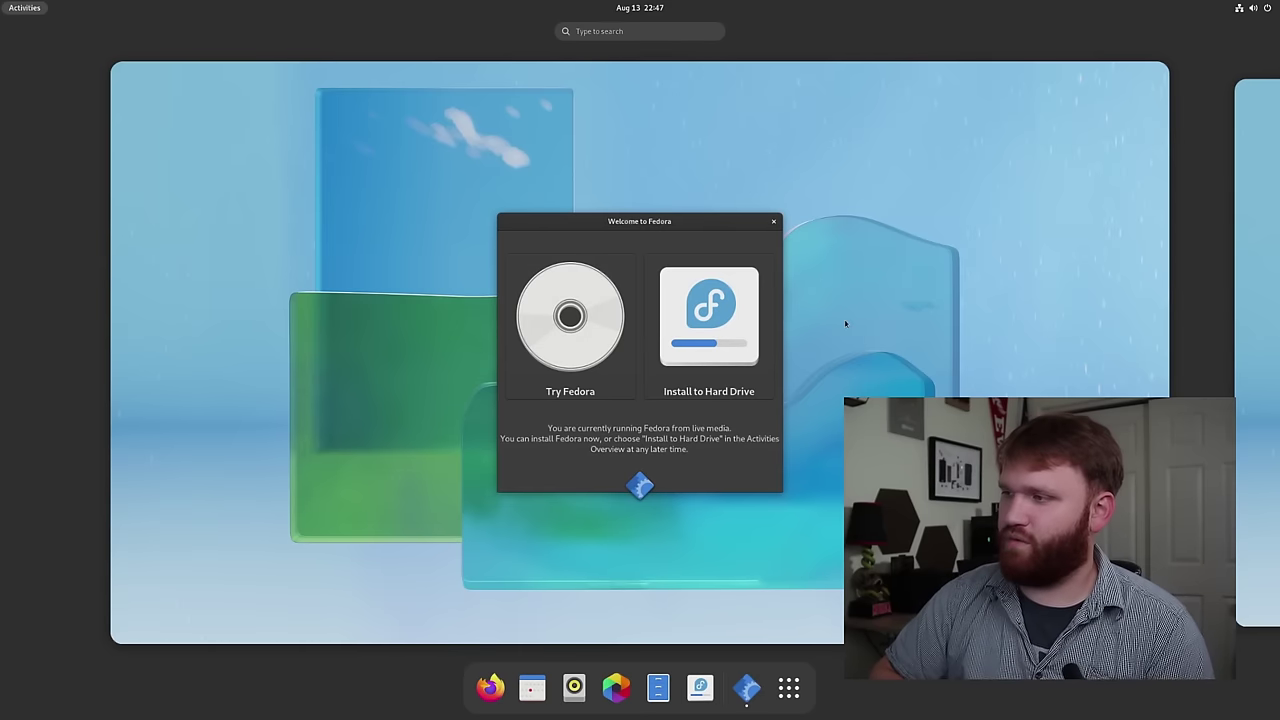
- Close the Activities overview, launch Install to Hard Drive, and keep English as the installer language
left_click(835, 324)
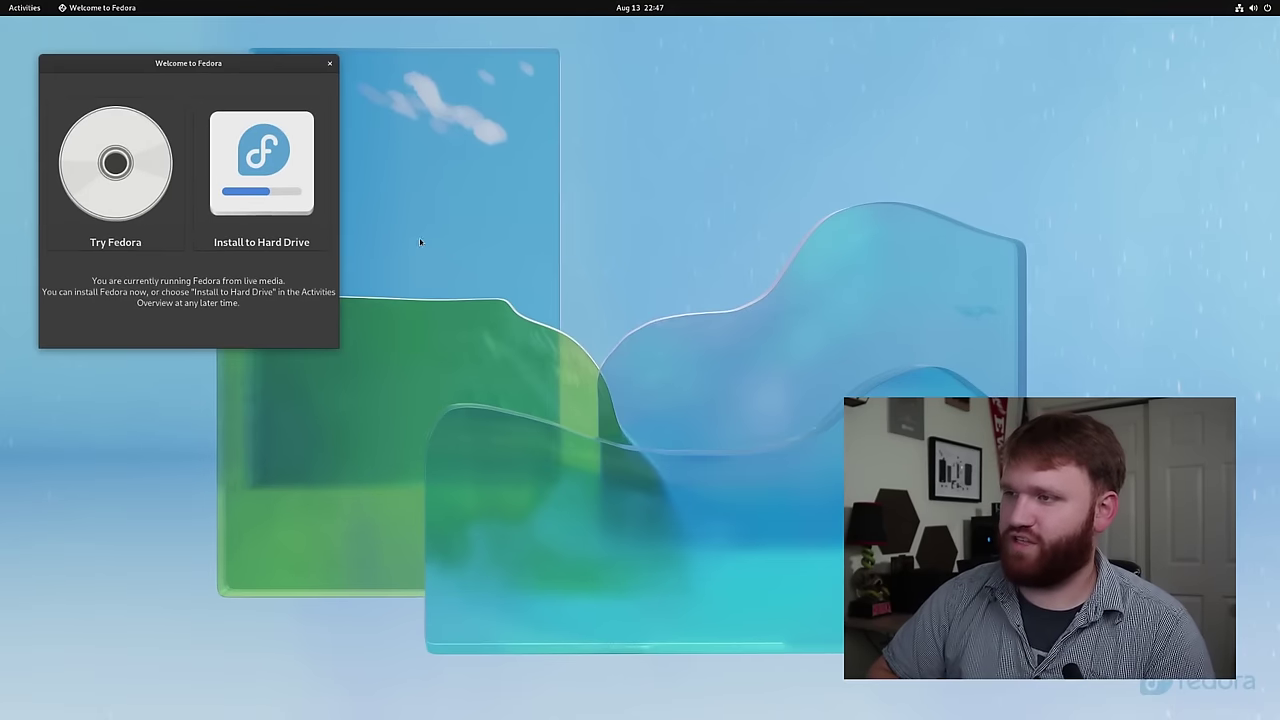
left_click(259, 177)
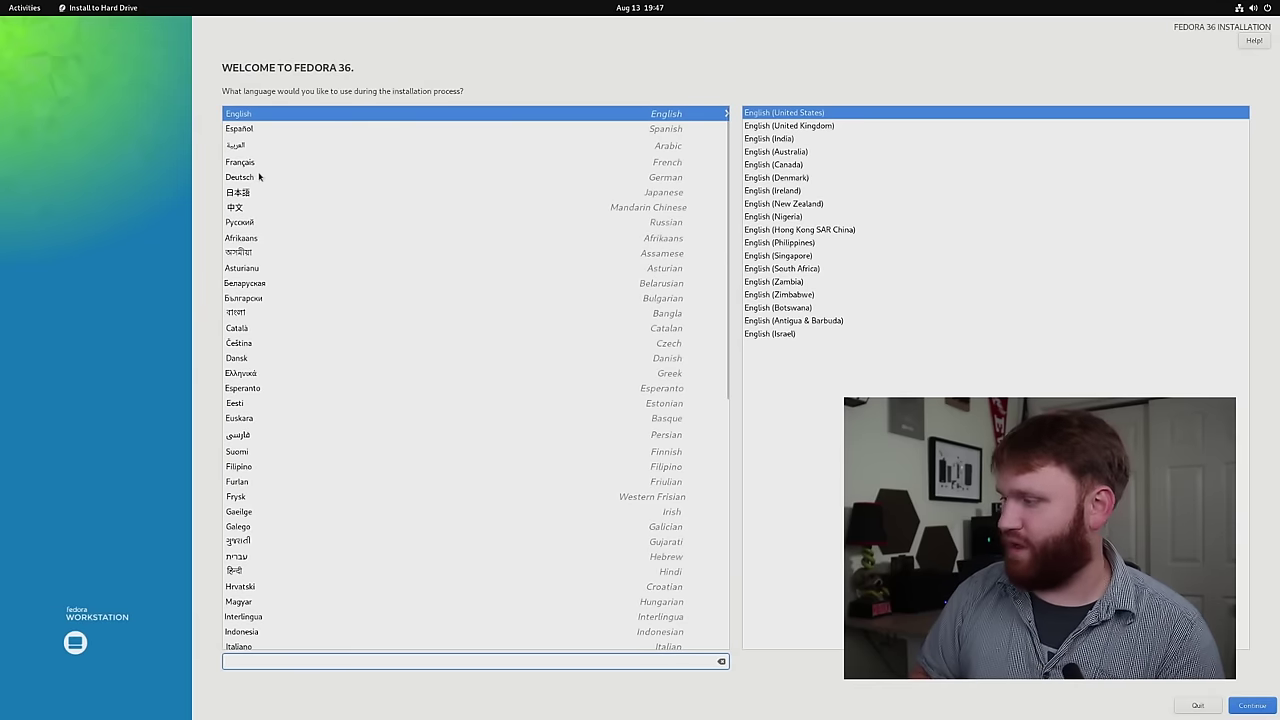
left_click(1253, 706)
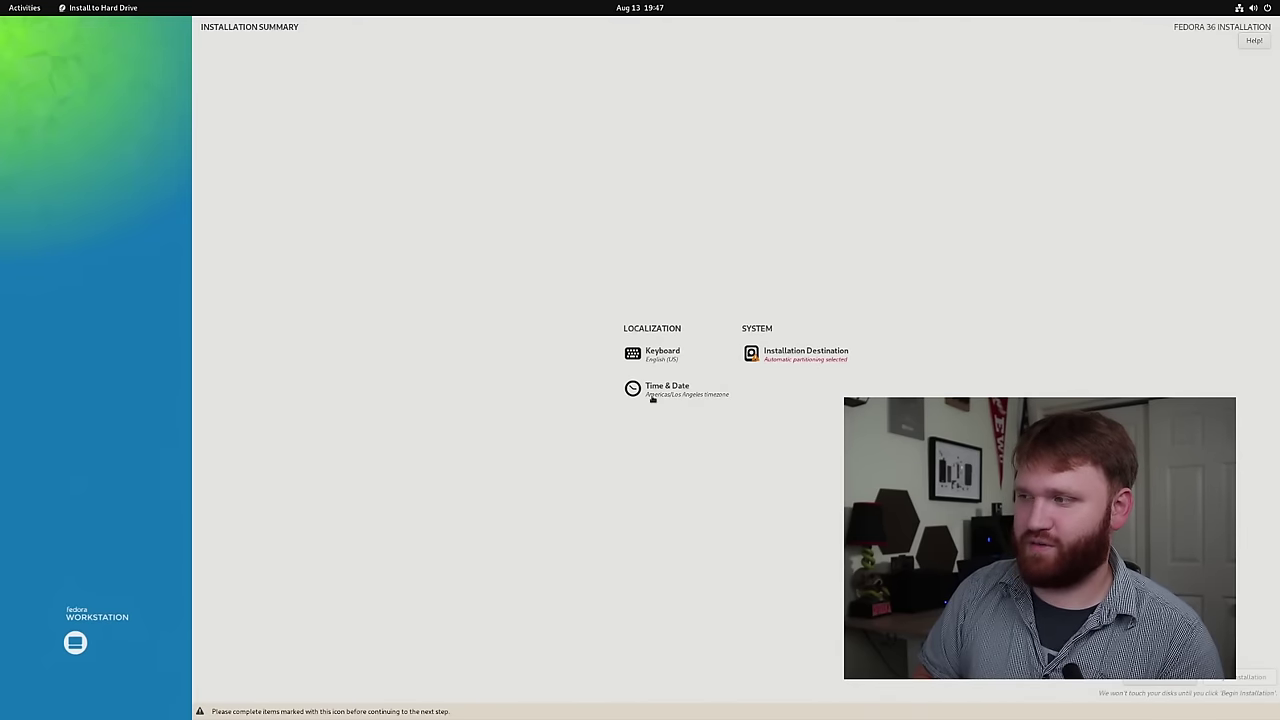
- Keep the America/Los Angeles time zone, then go to Installation Destination for the 476.94 GiB disk
left_click(695, 390)
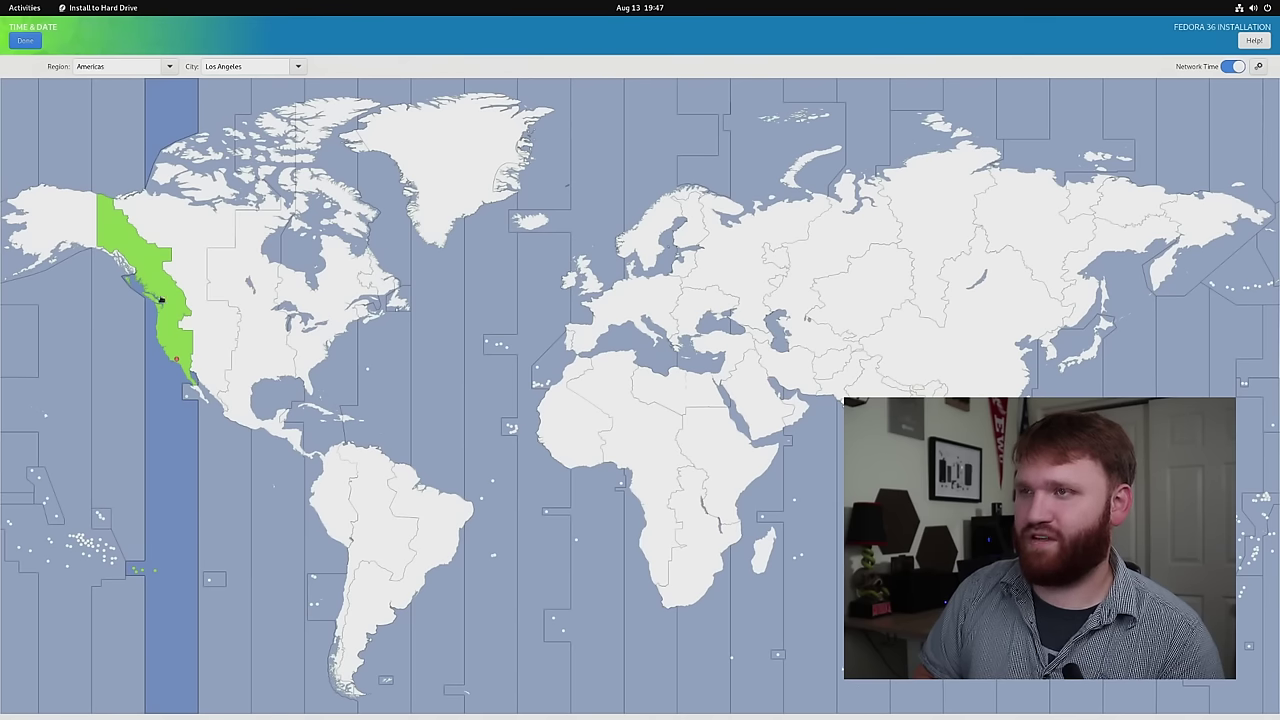
left_click(25, 41)
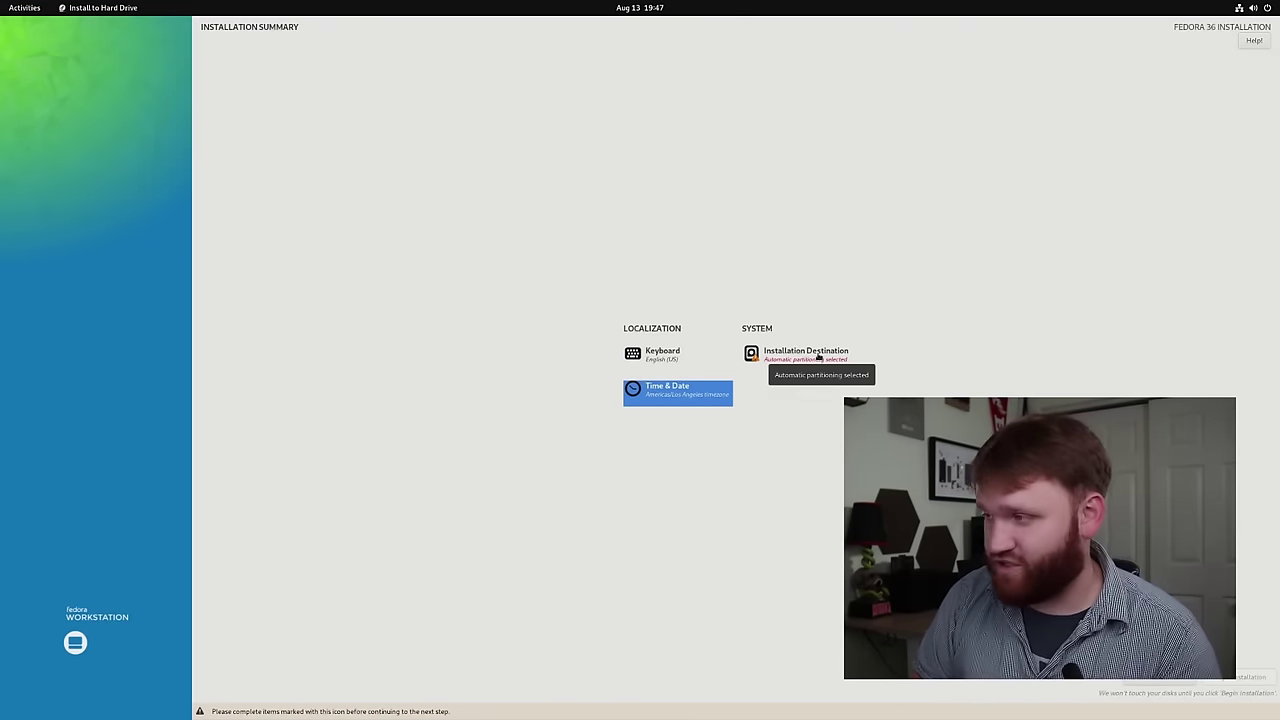
left_click(818, 357)
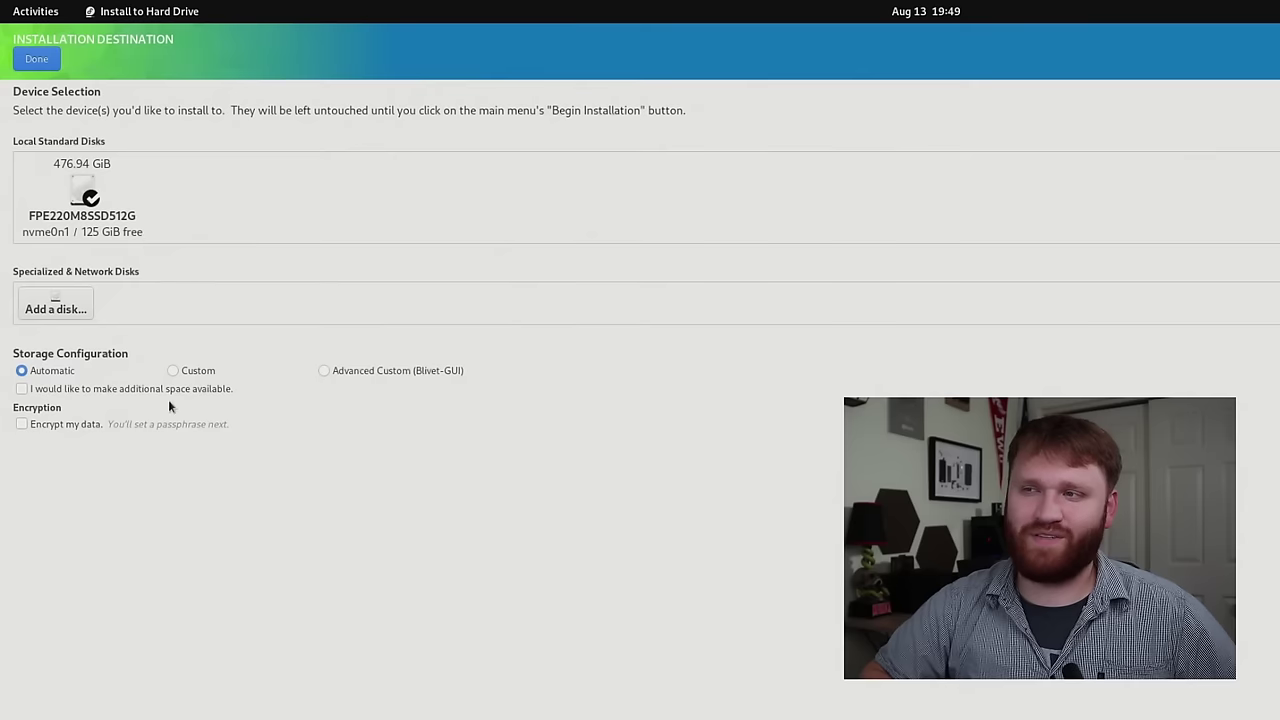
- Choose Custom storage, inspect the 351.23 GiB ntfs and 100 MiB EFI partitions, and auto-create mount points
left_click(181, 370)
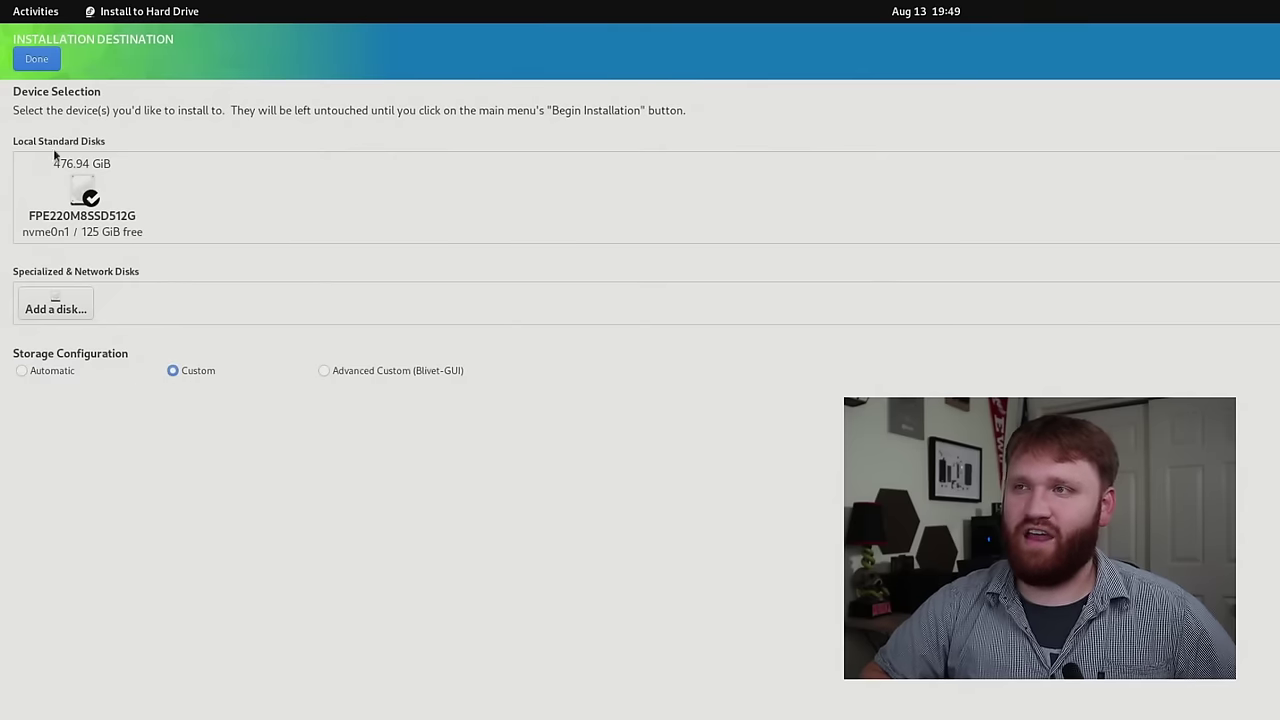
left_click(36, 60)
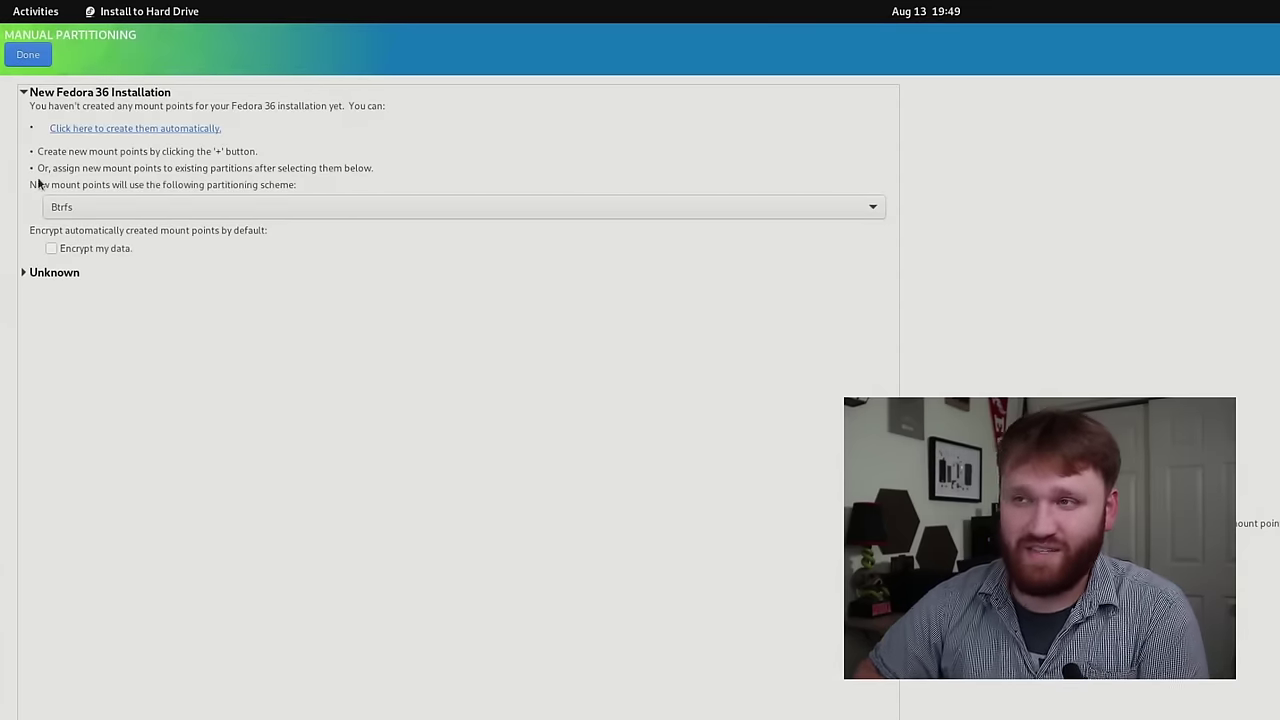
left_click(23, 273)
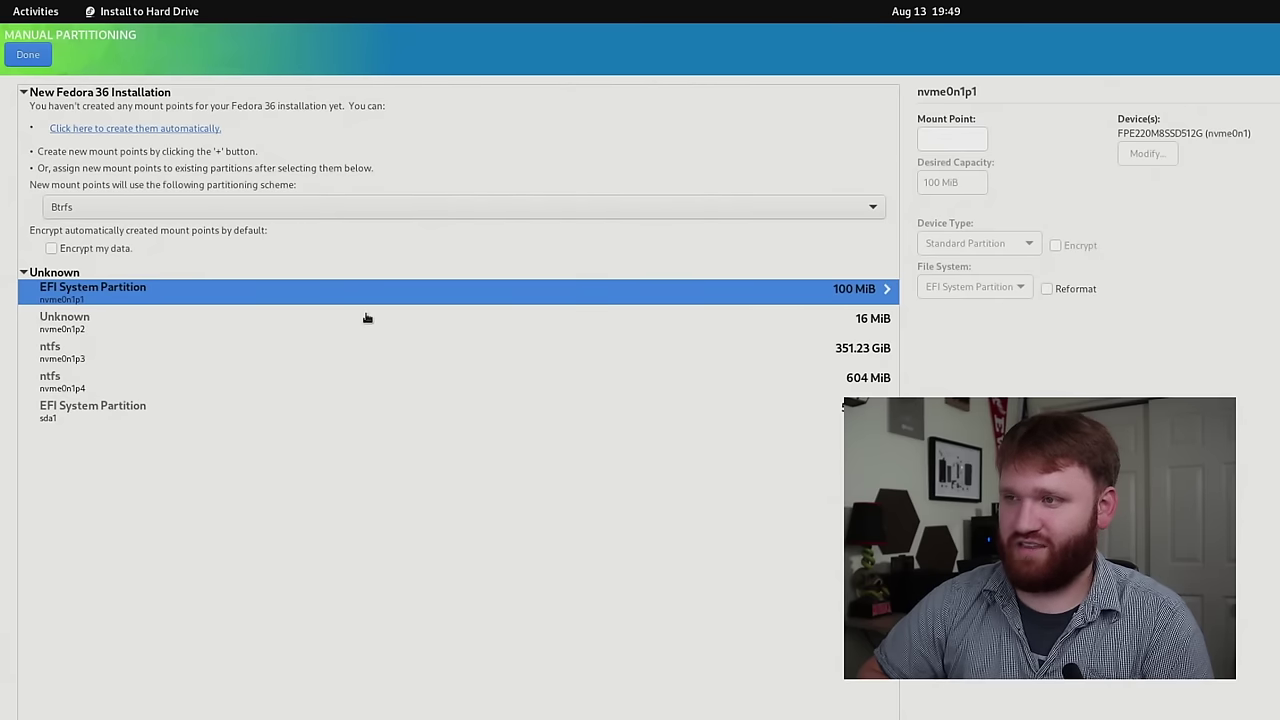
left_click(238, 360)
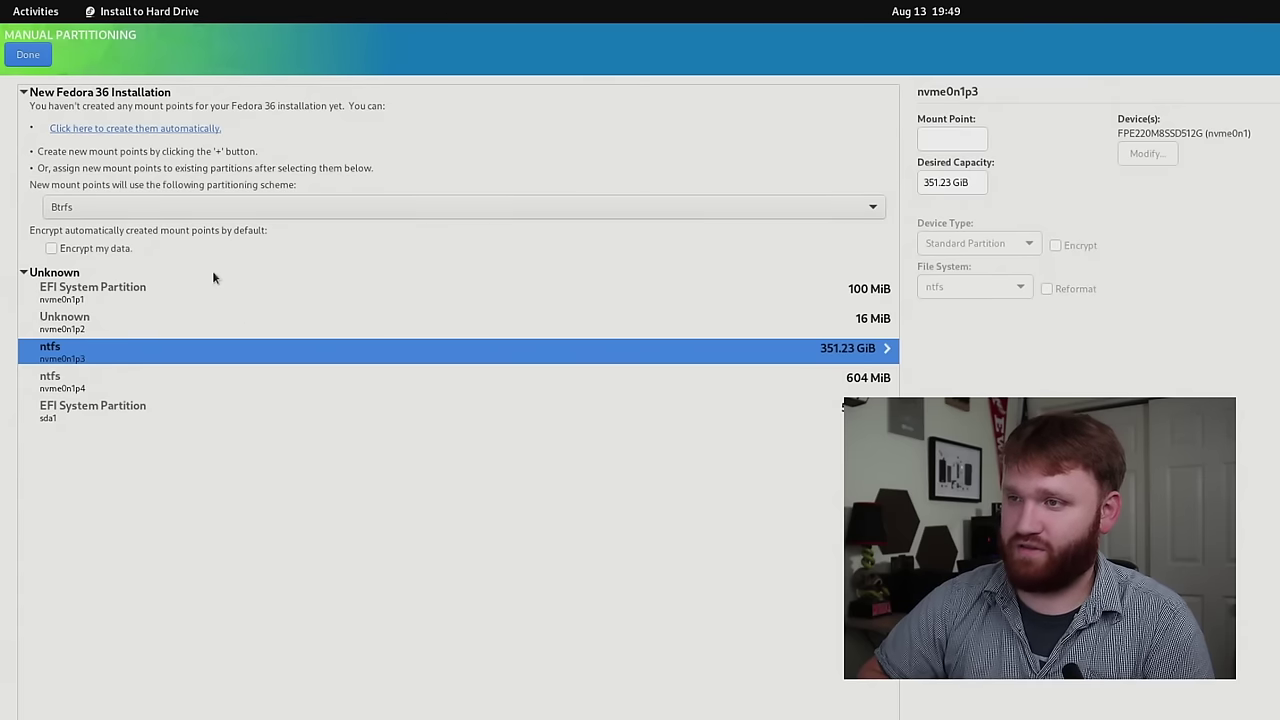
left_click(168, 296)
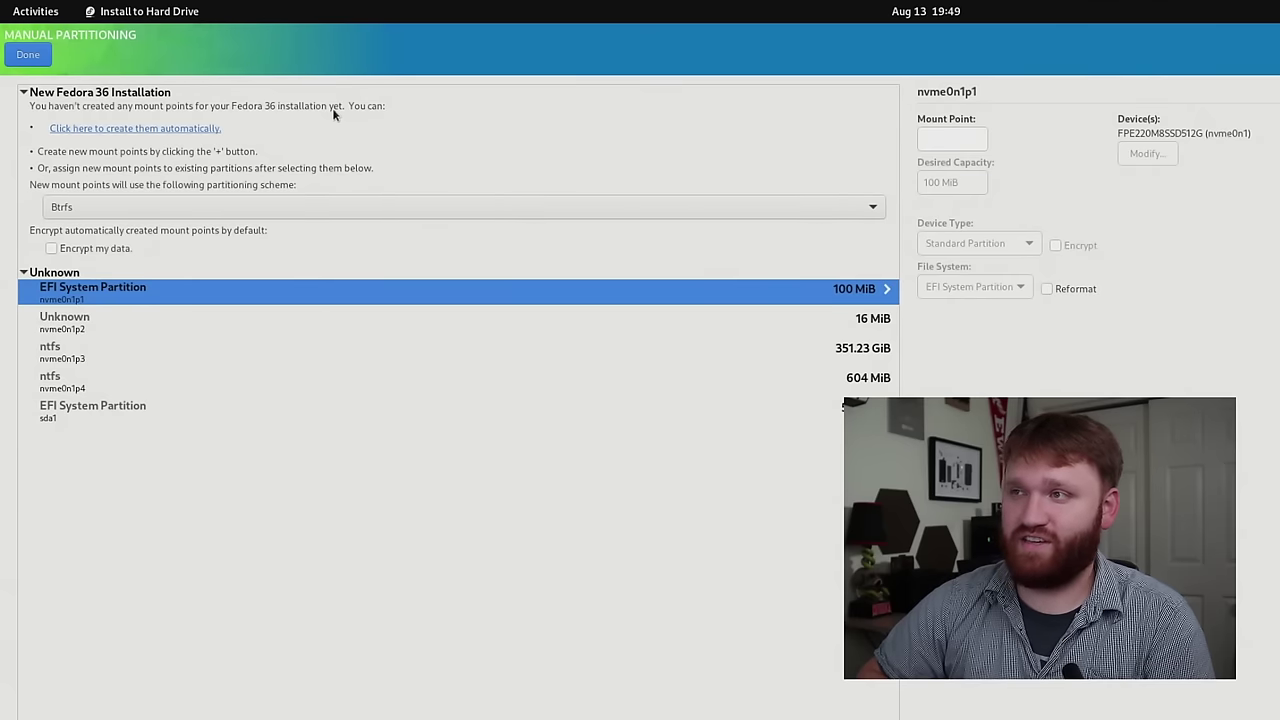
left_click(80, 130)
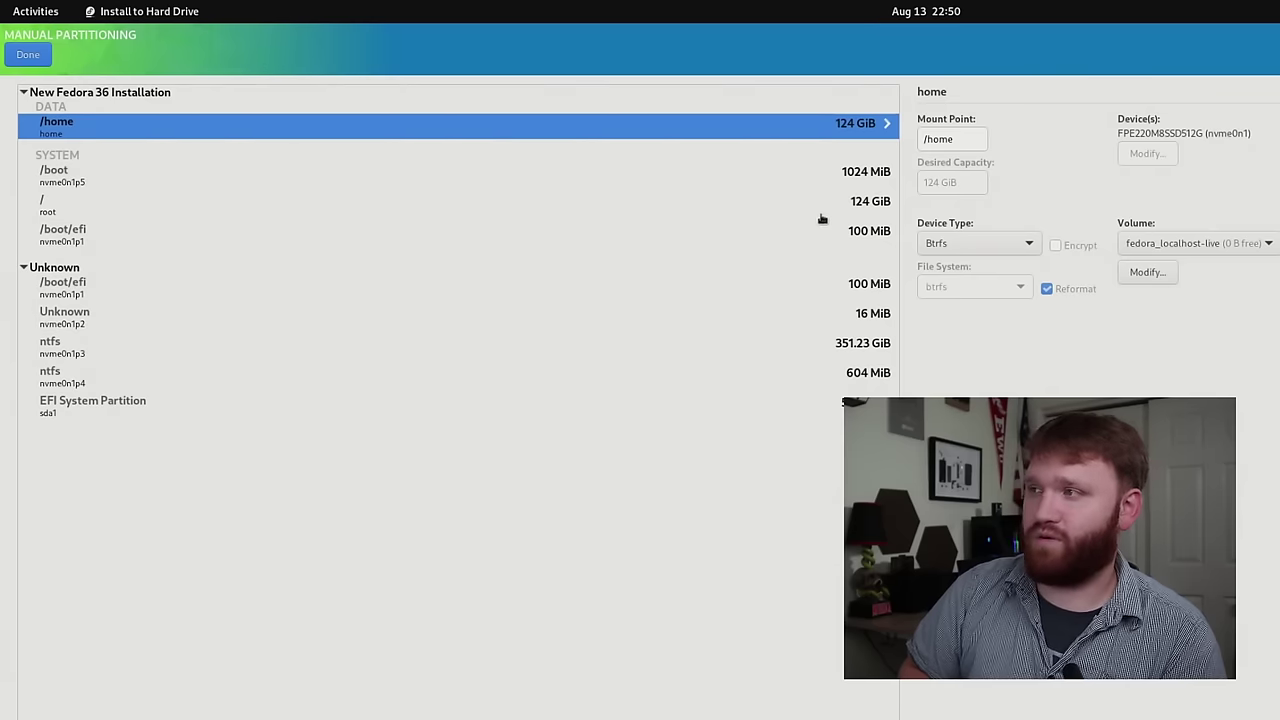
- Check the new / and /boot/efi mount points and the existing partitions, then accept the changes
left_click(854, 205)
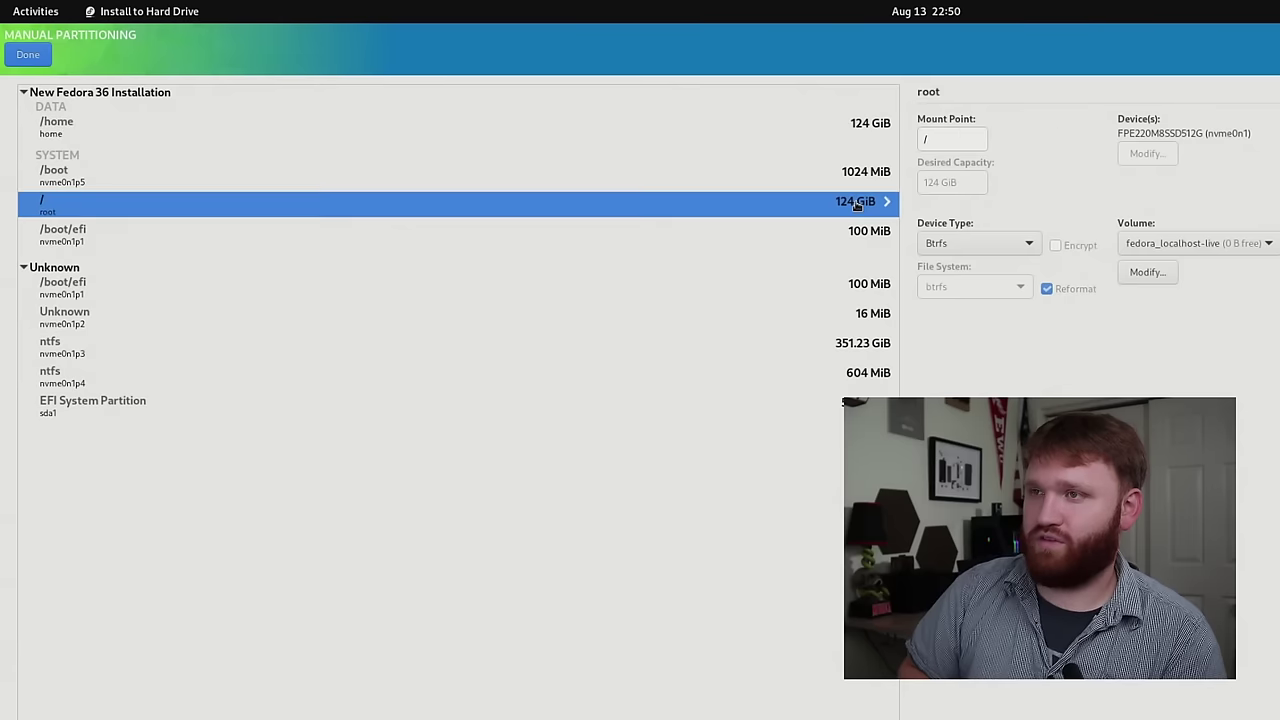
left_click(677, 245)
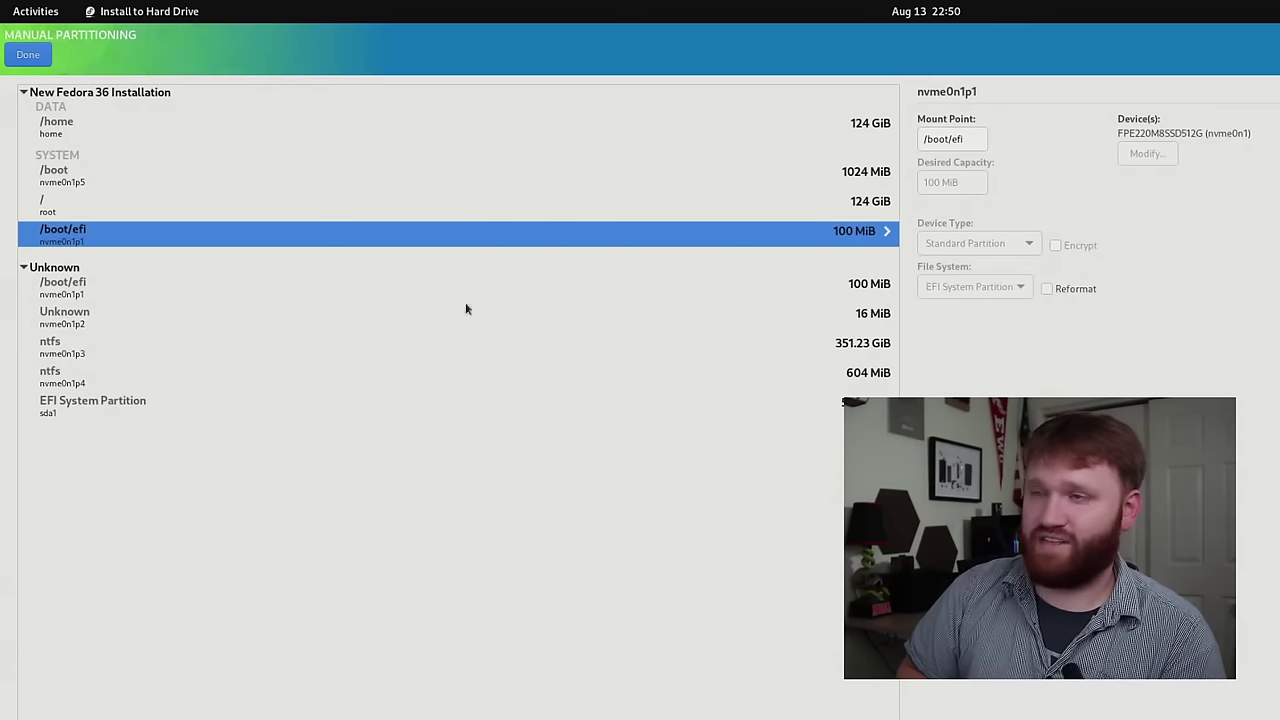
left_click(97, 292)
left_click(92, 328)
left_click(80, 384)
left_click(93, 357)
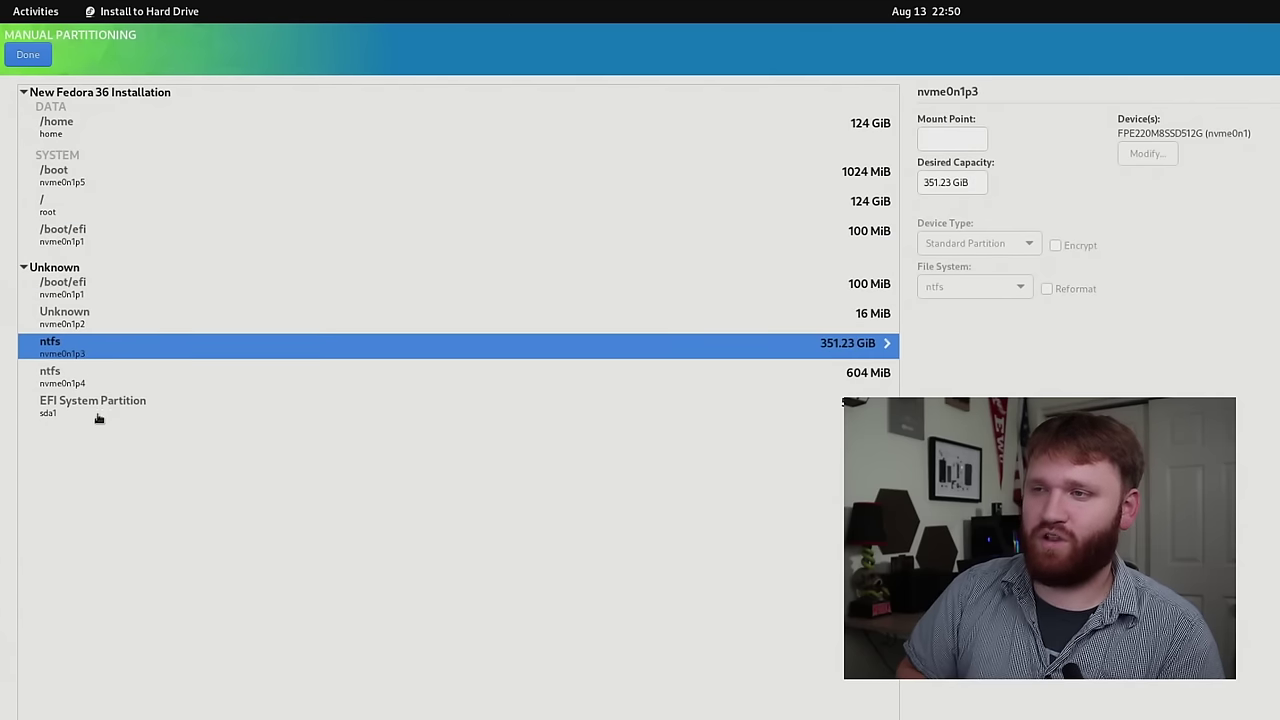
left_click(111, 419)
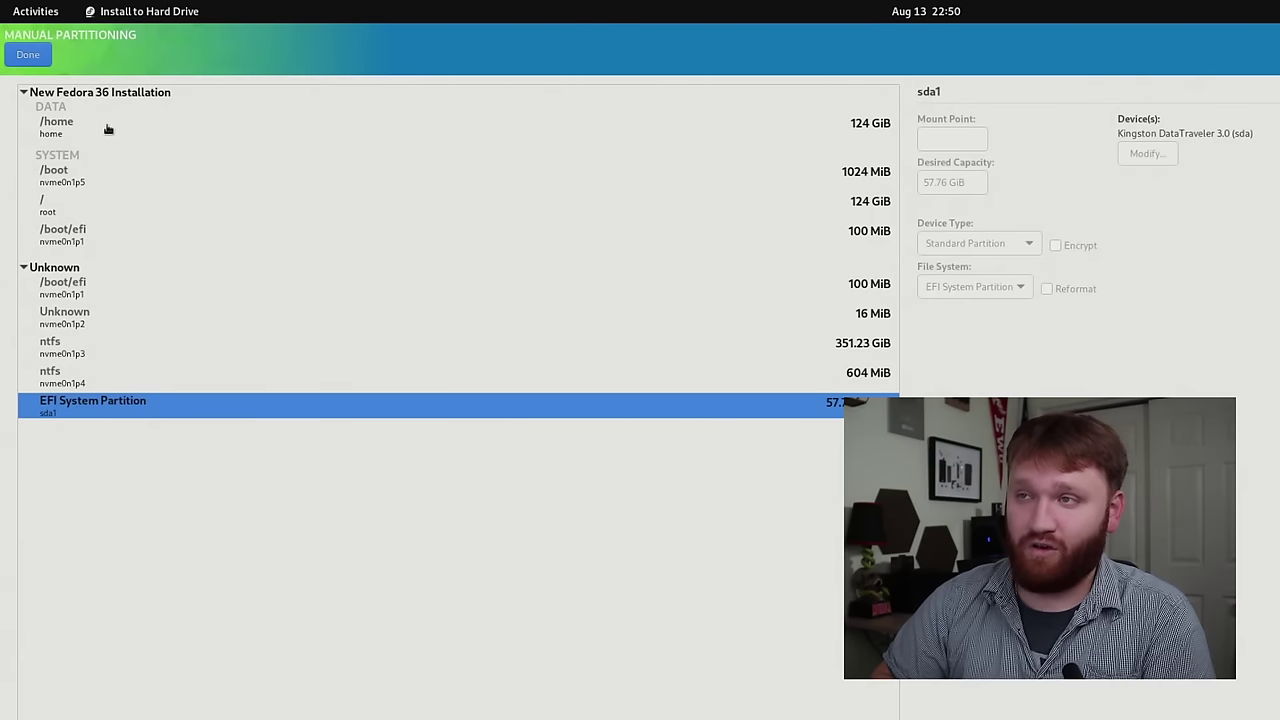
left_click(20, 43)
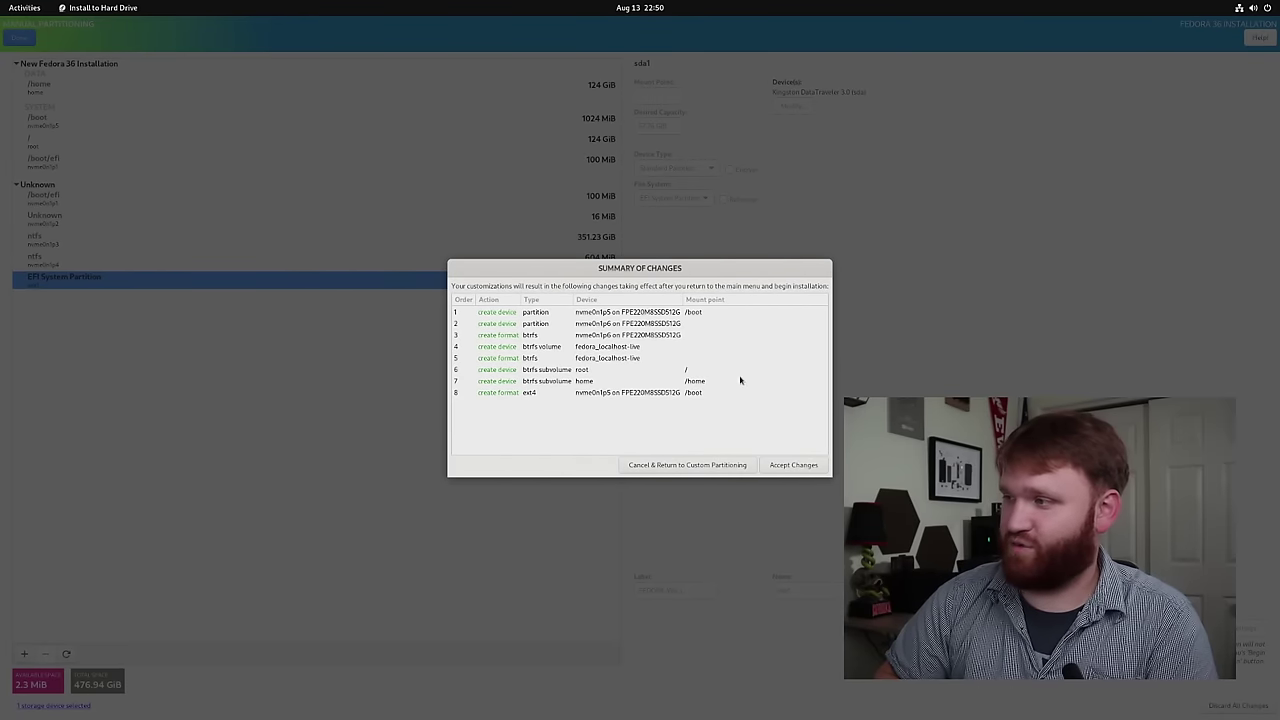
left_click(794, 465)
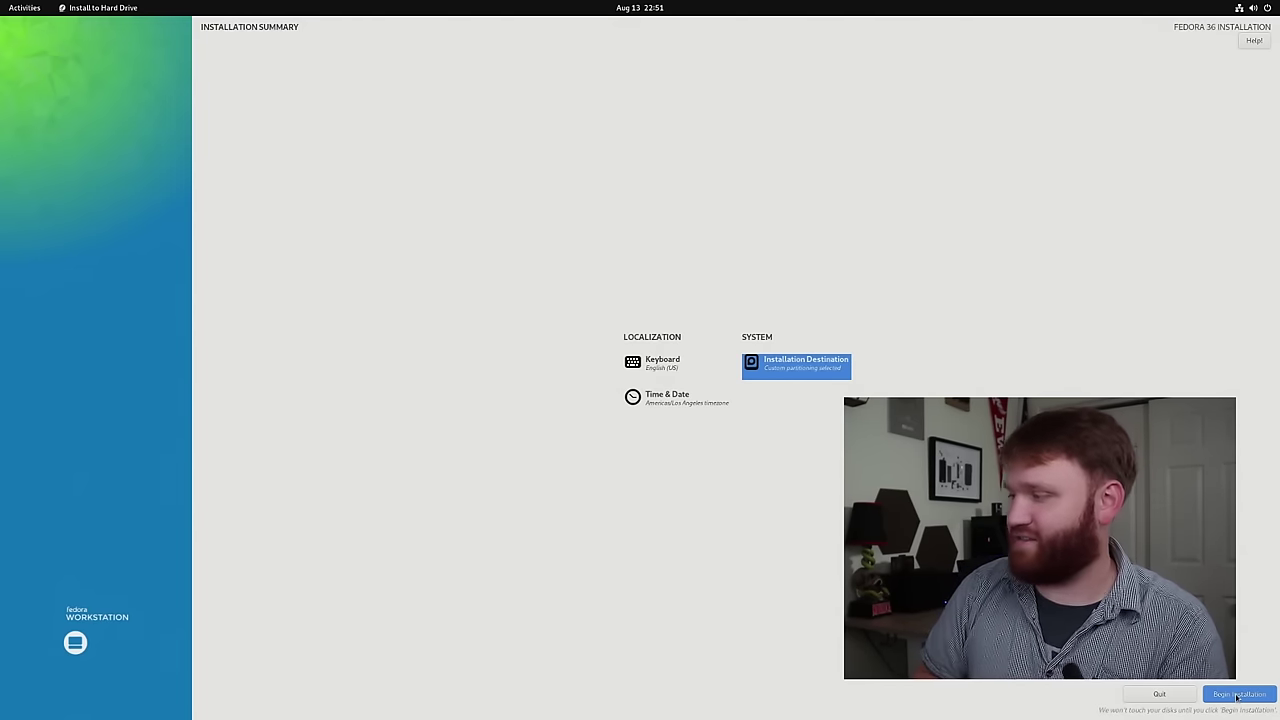
- Begin installing Fedora 36 onto the disk and let it run until Complete
left_click(1238, 694)
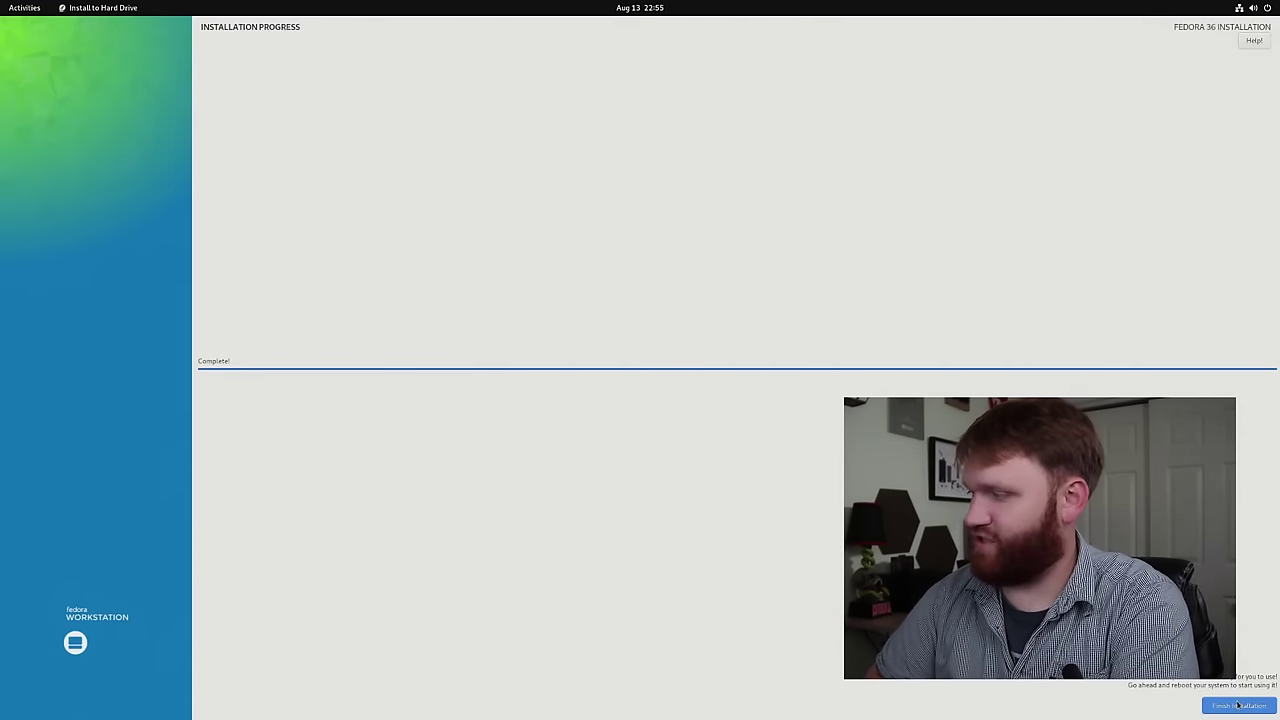
- Finish the installation and restart the computer from the system menu
left_click(1240, 706)
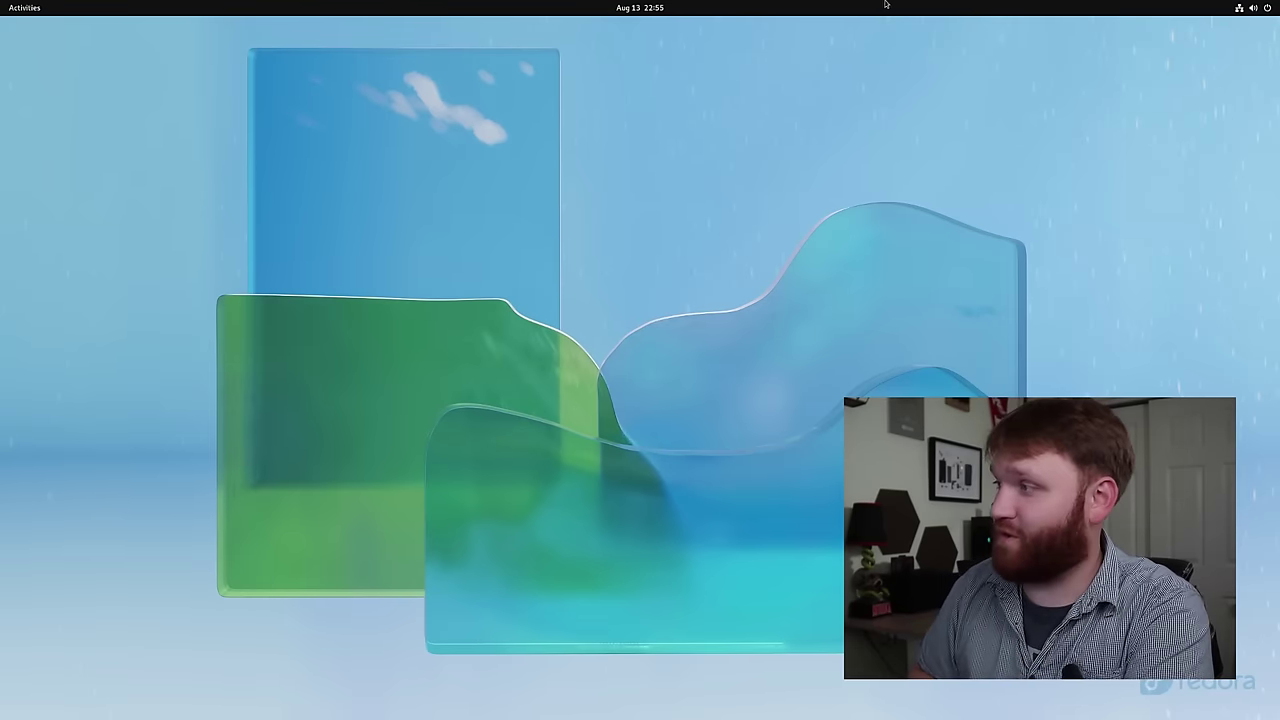
left_click(1250, 7)
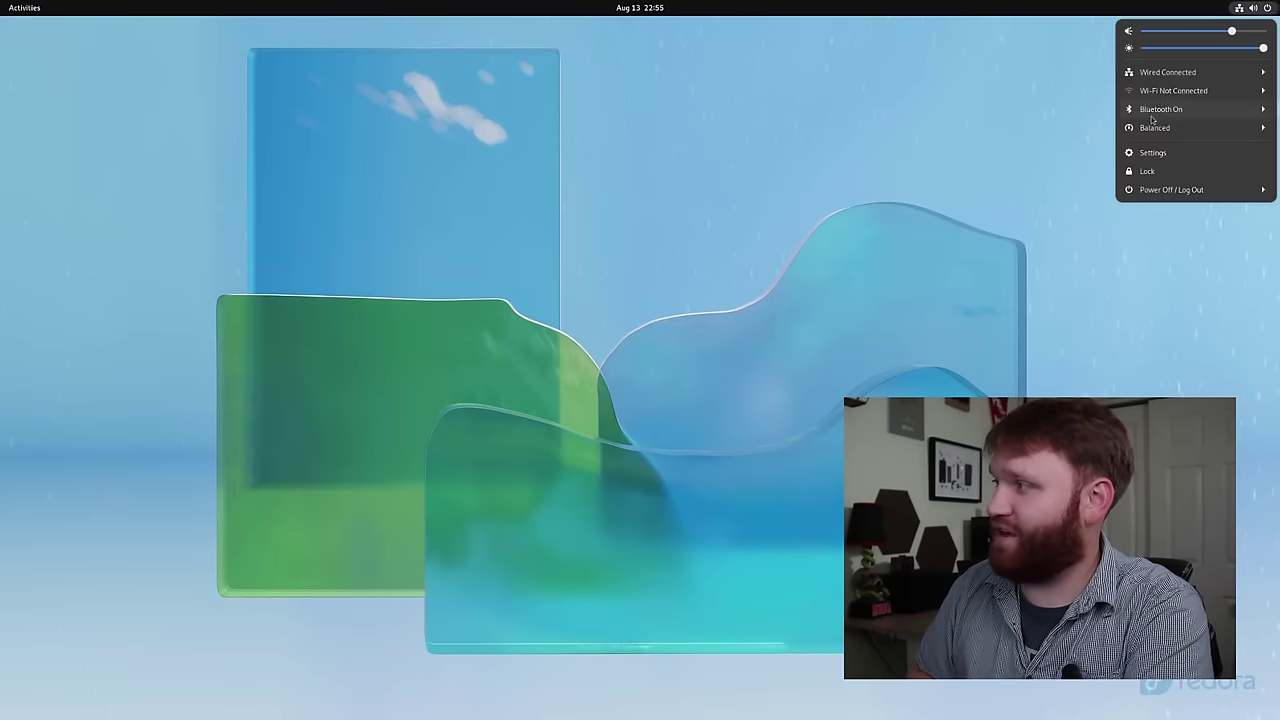
left_click(1189, 190)
left_click(1182, 228)
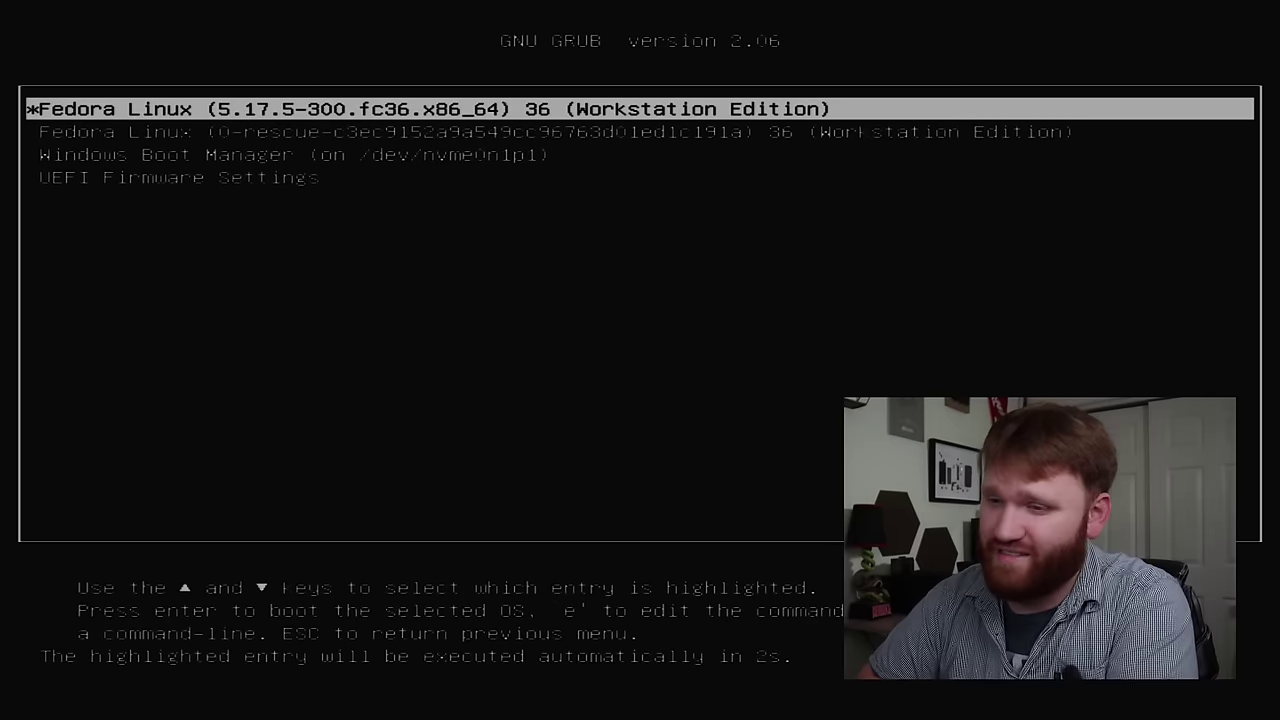
- Browse the GRUB entries, including Windows Boot Manager, and return to the main Fedora Linux 36 entry
key("Down")
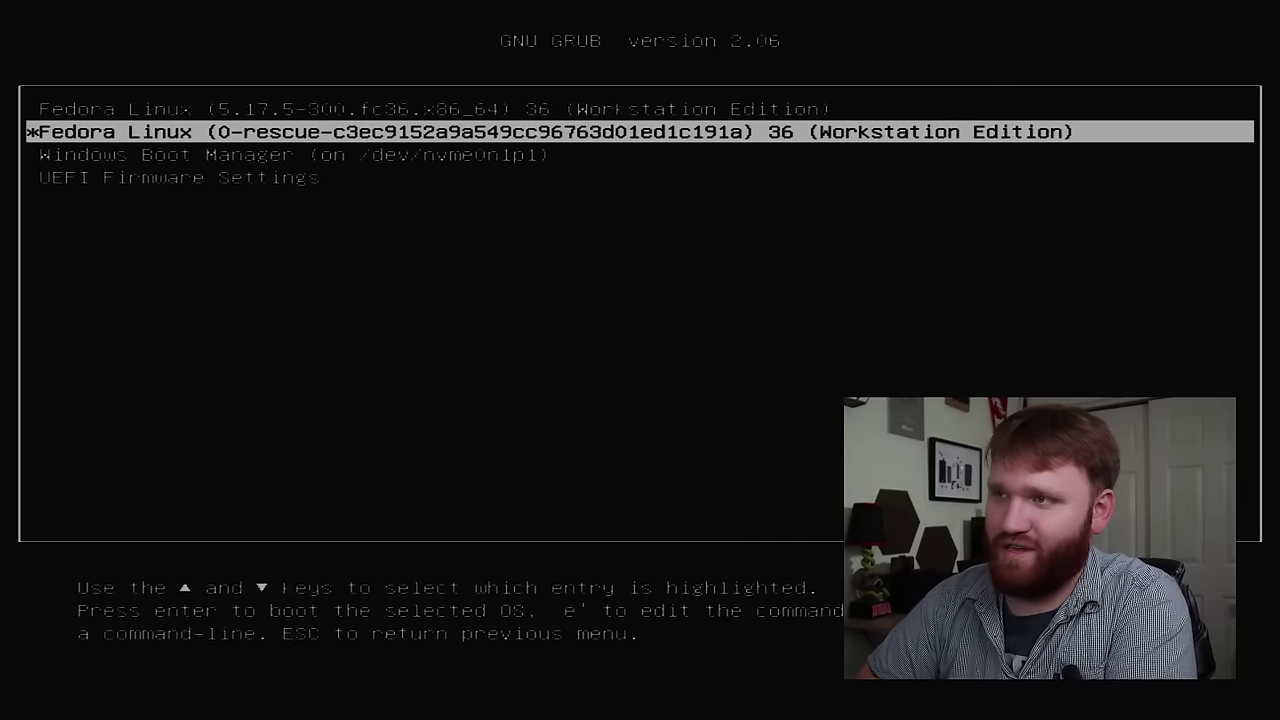
key("Up")
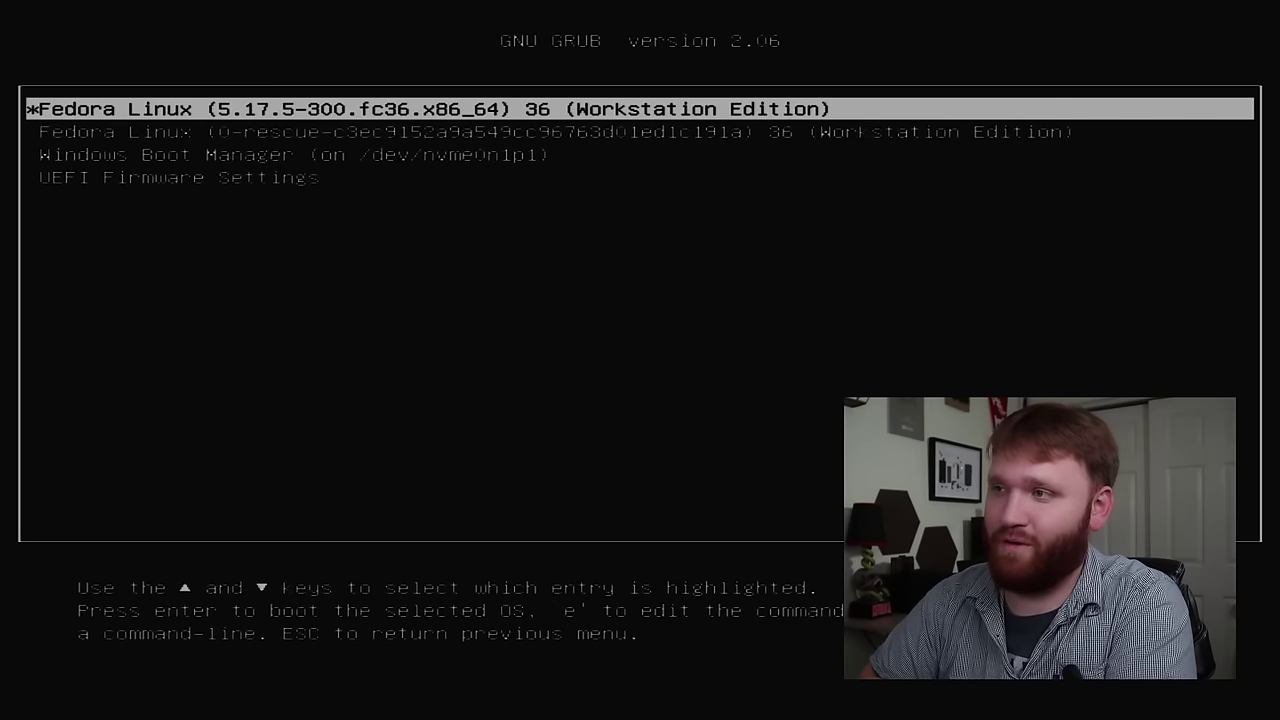
key("Down")
key("Down")
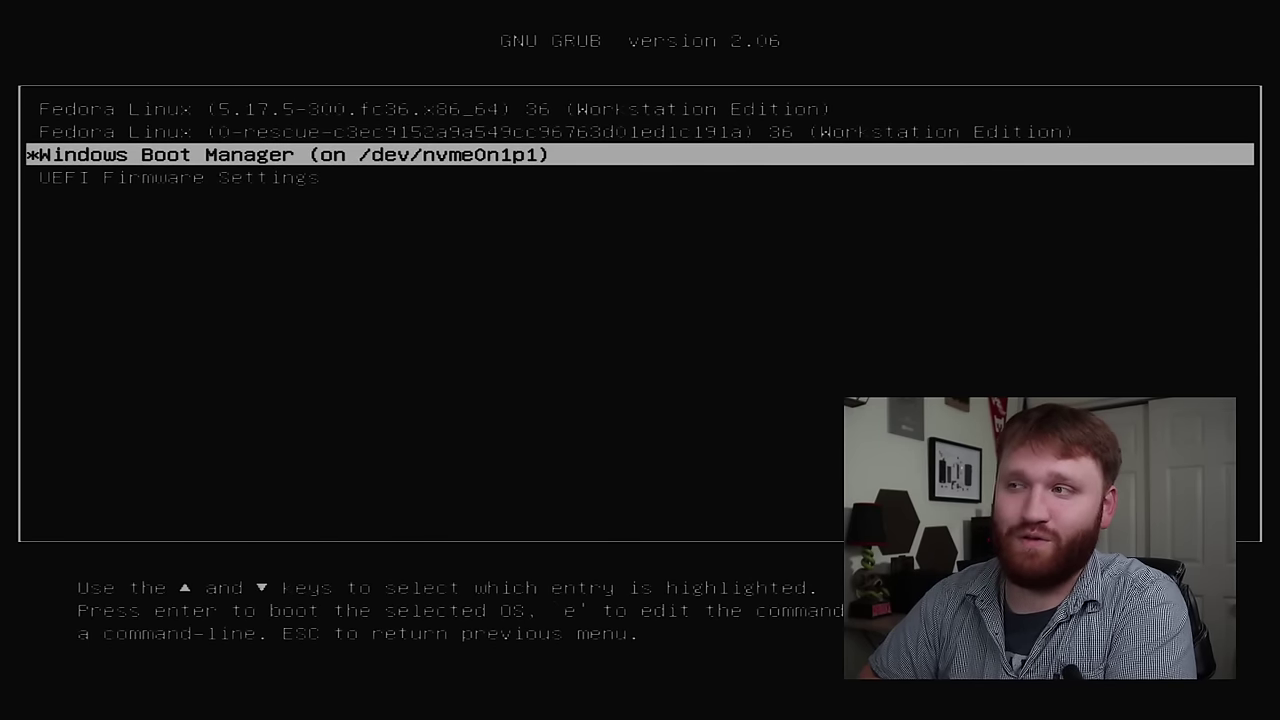
key("Up")
key("Up")
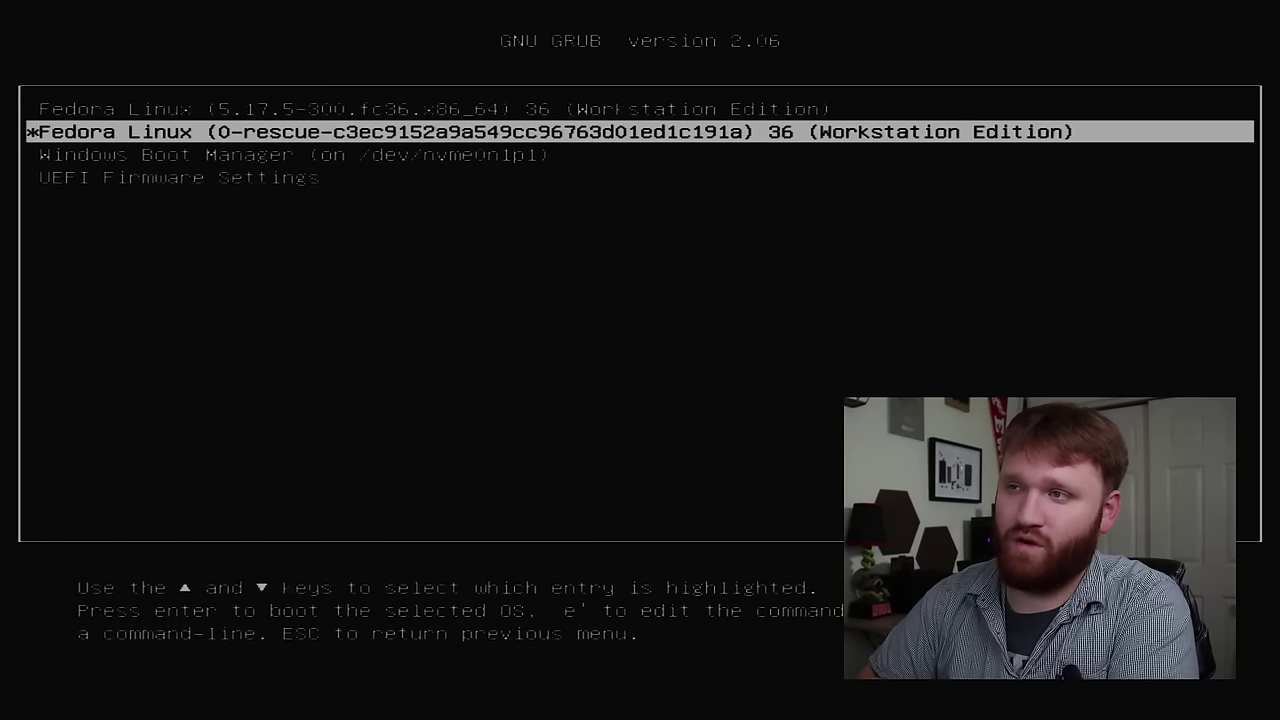
key("Down")
key("Down")
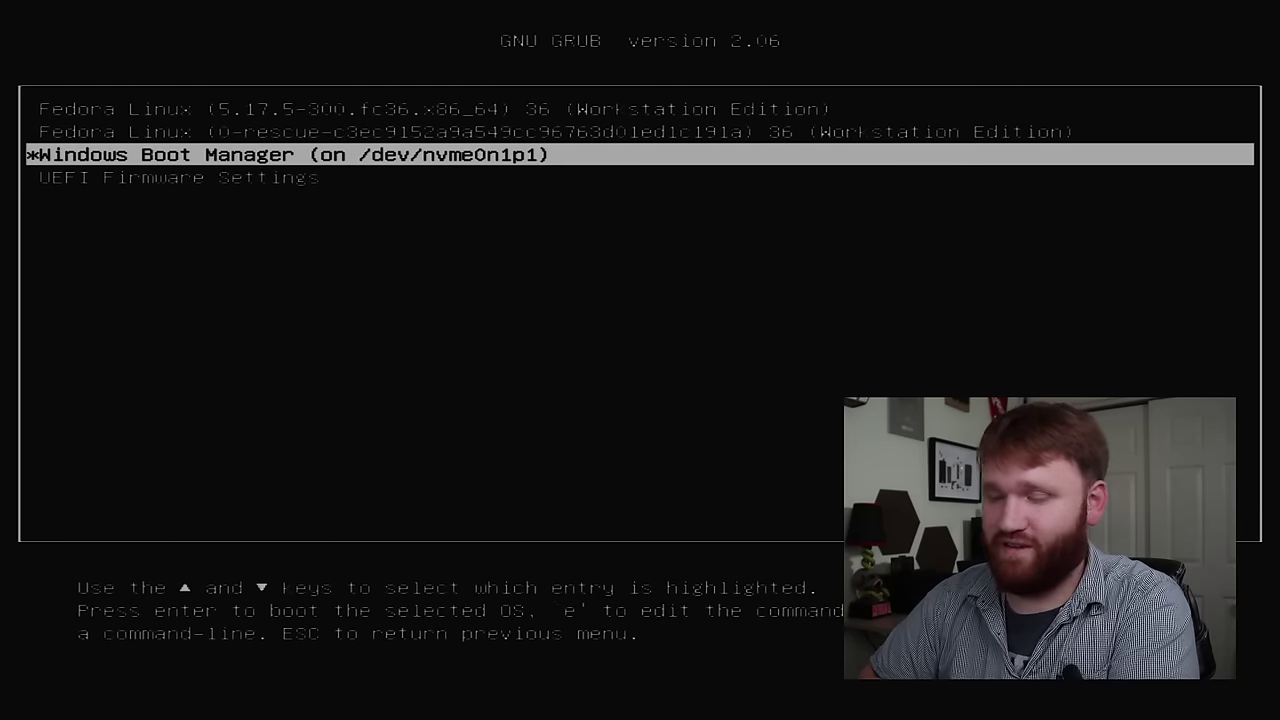
key("Up")
key("Up")
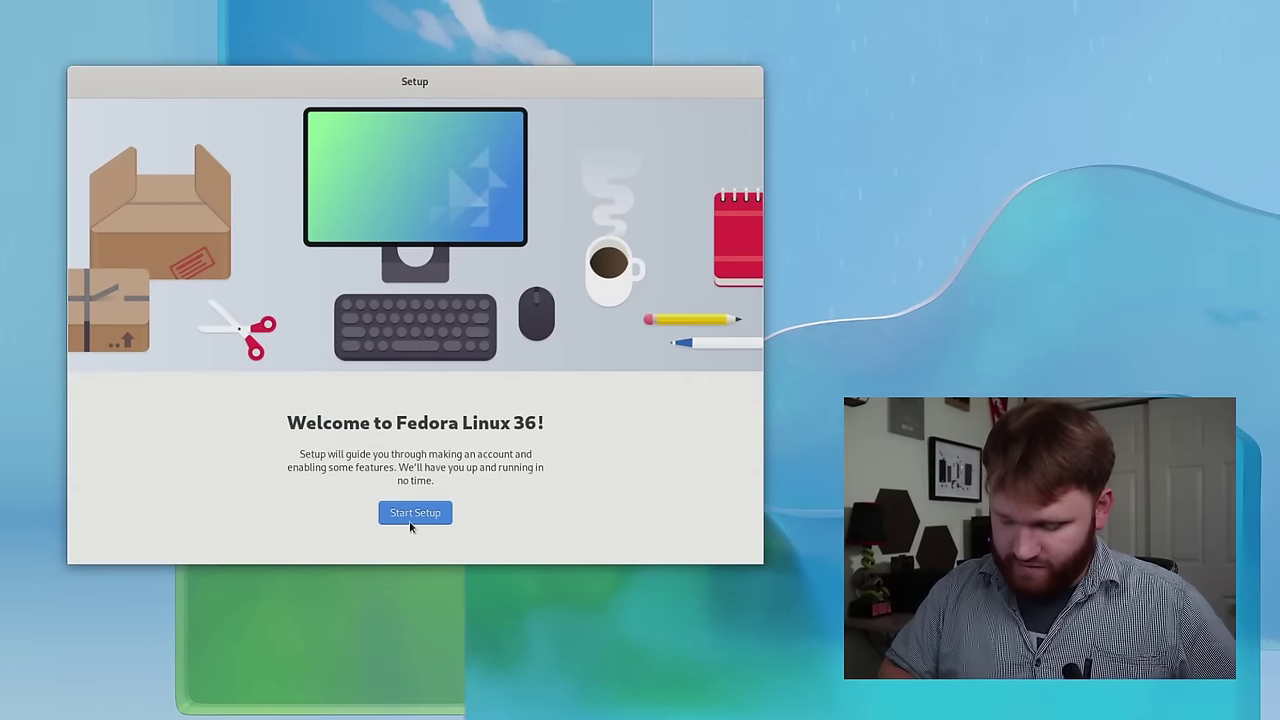
- Start first-boot setup, skip Wi-Fi and online accounts, keep privacy defaults, and enable third-party repositories
left_click(410, 520)
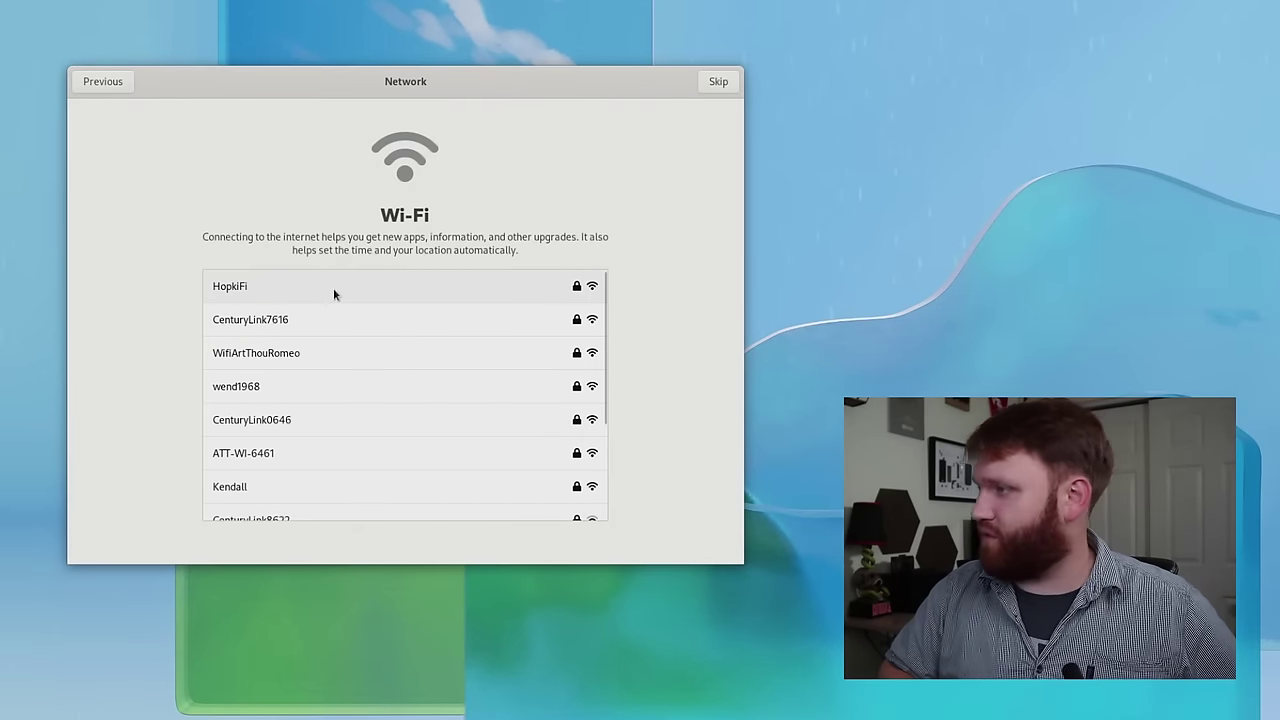
left_click(720, 81)
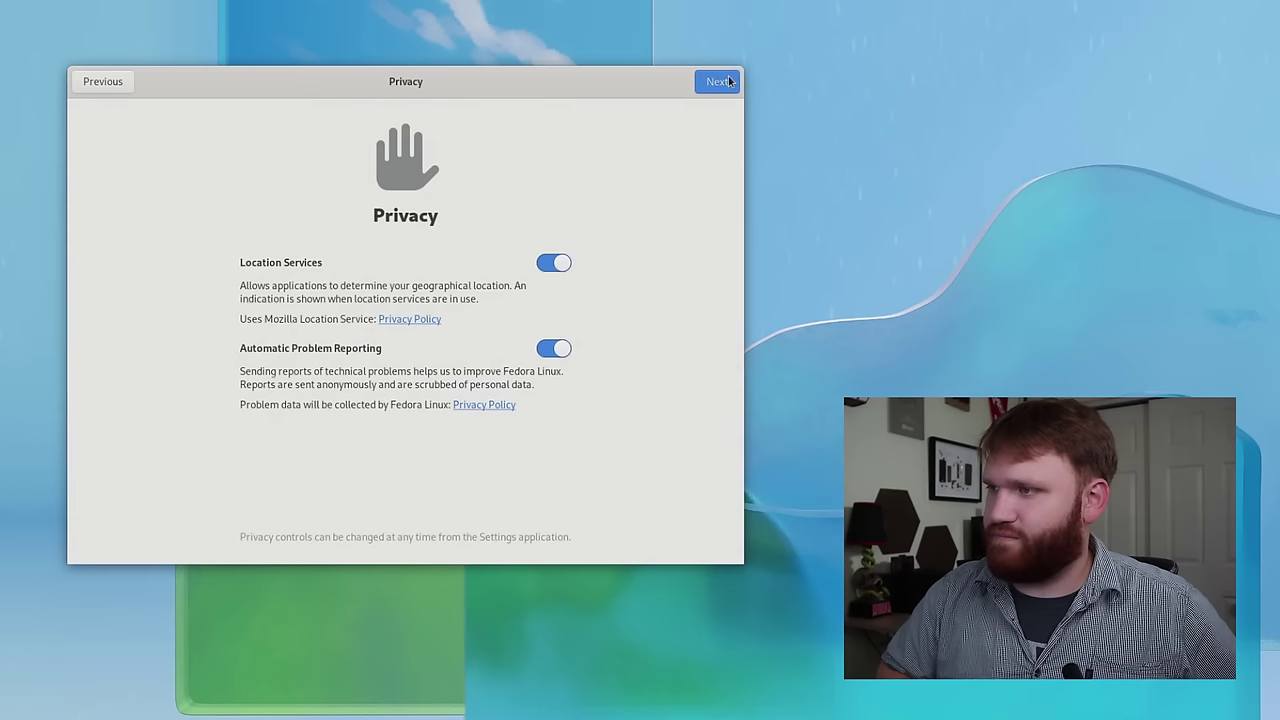
left_click(720, 81)
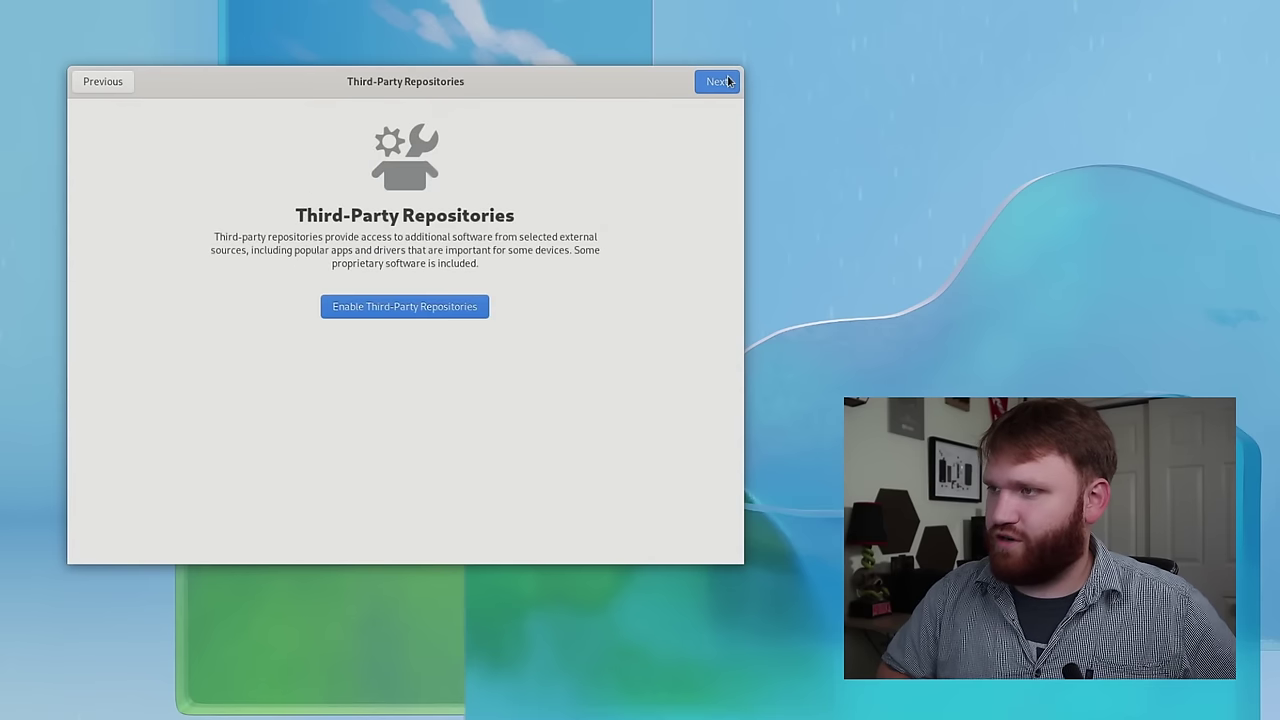
left_click(419, 302)
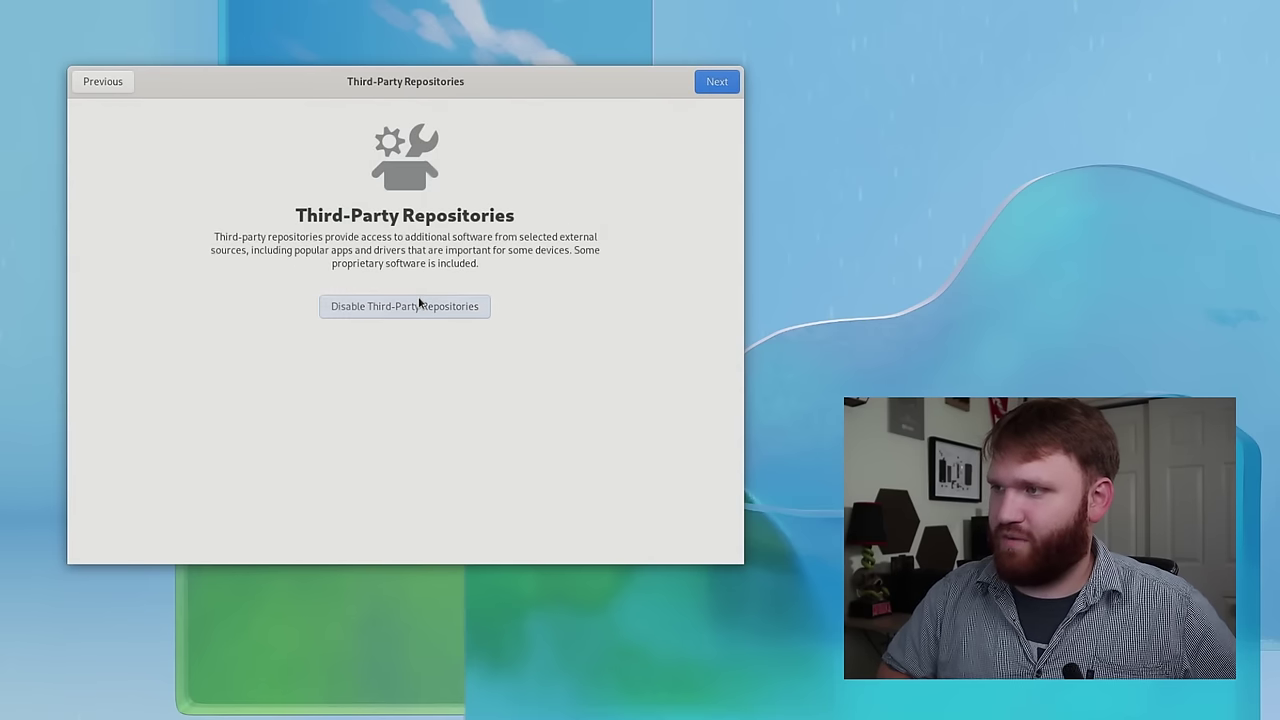
left_click(716, 82)
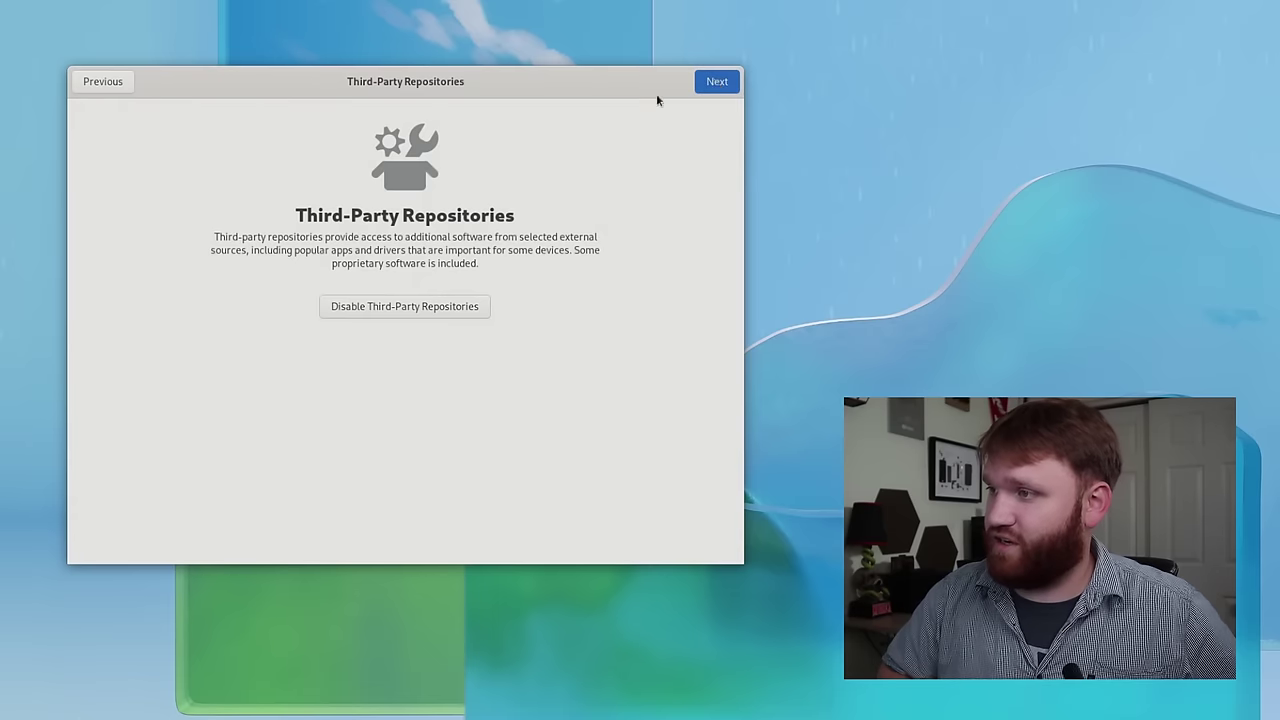
left_click(705, 86)
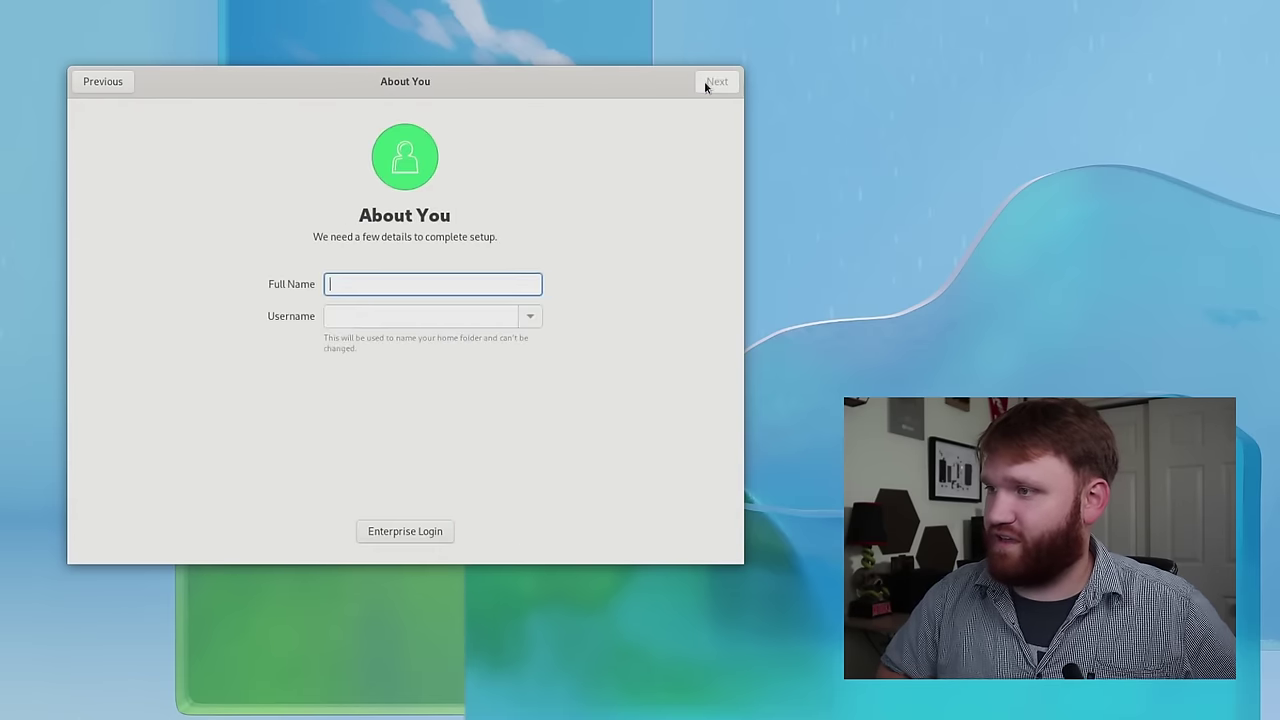
- Enter the user's full name and username, set and confirm a password, and start using Fedora
type("Brandon Hopkins")
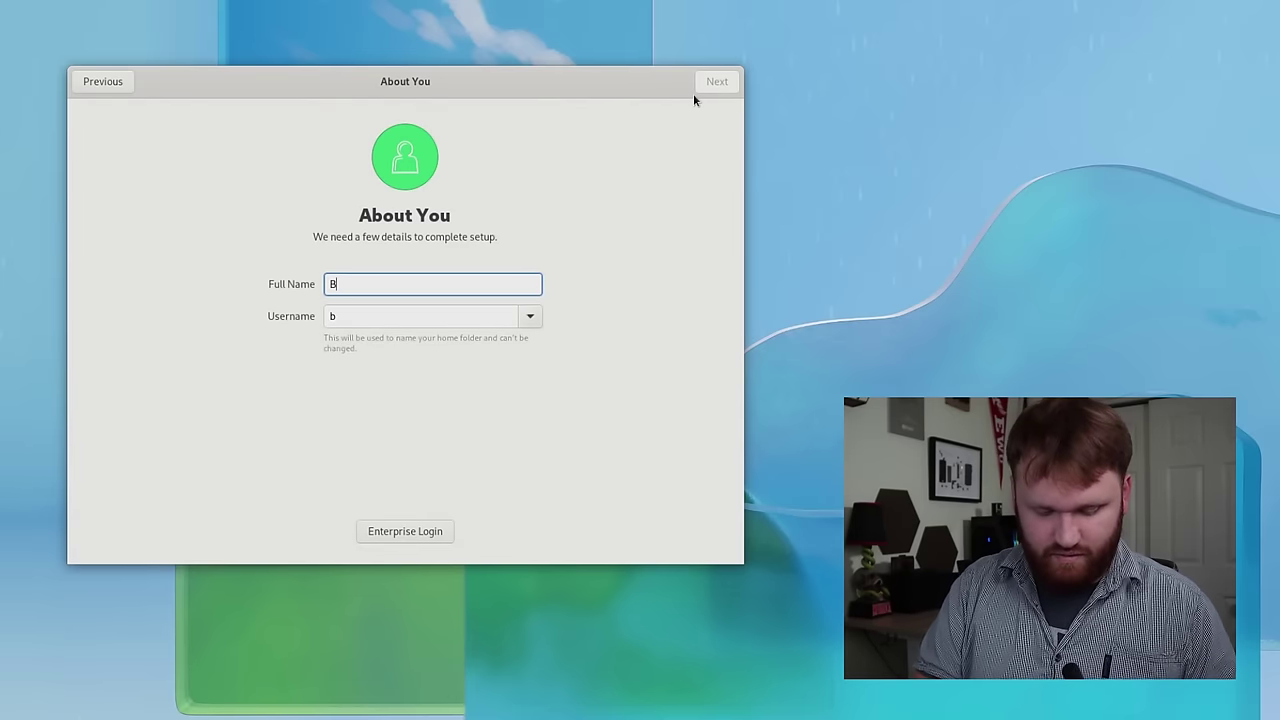
key("Tab")
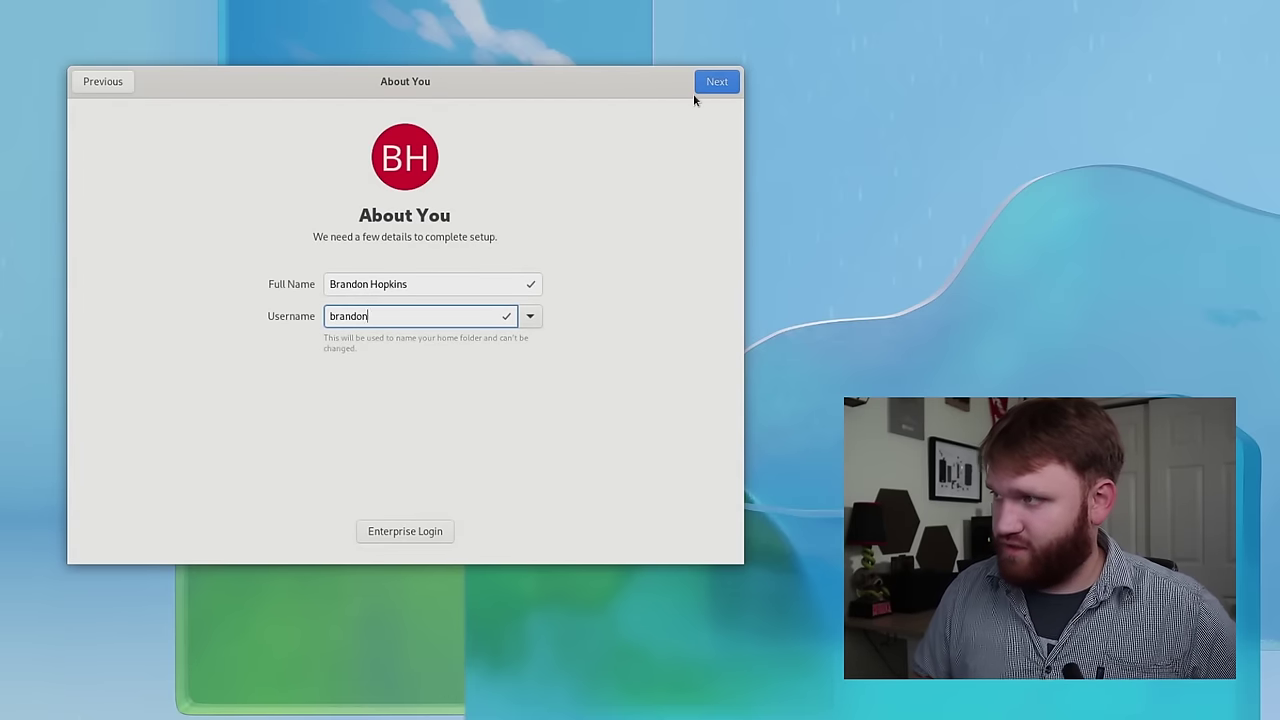
left_click(700, 88)
type("password")
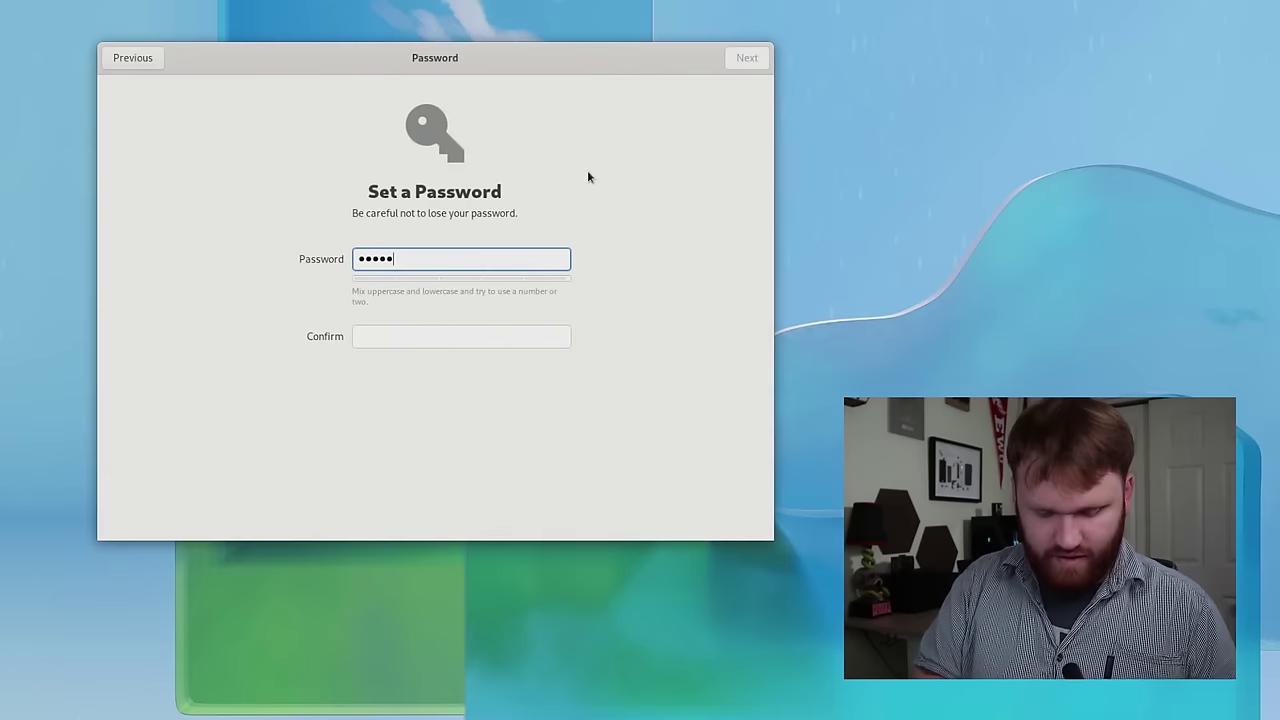
key("Tab")
type("password")
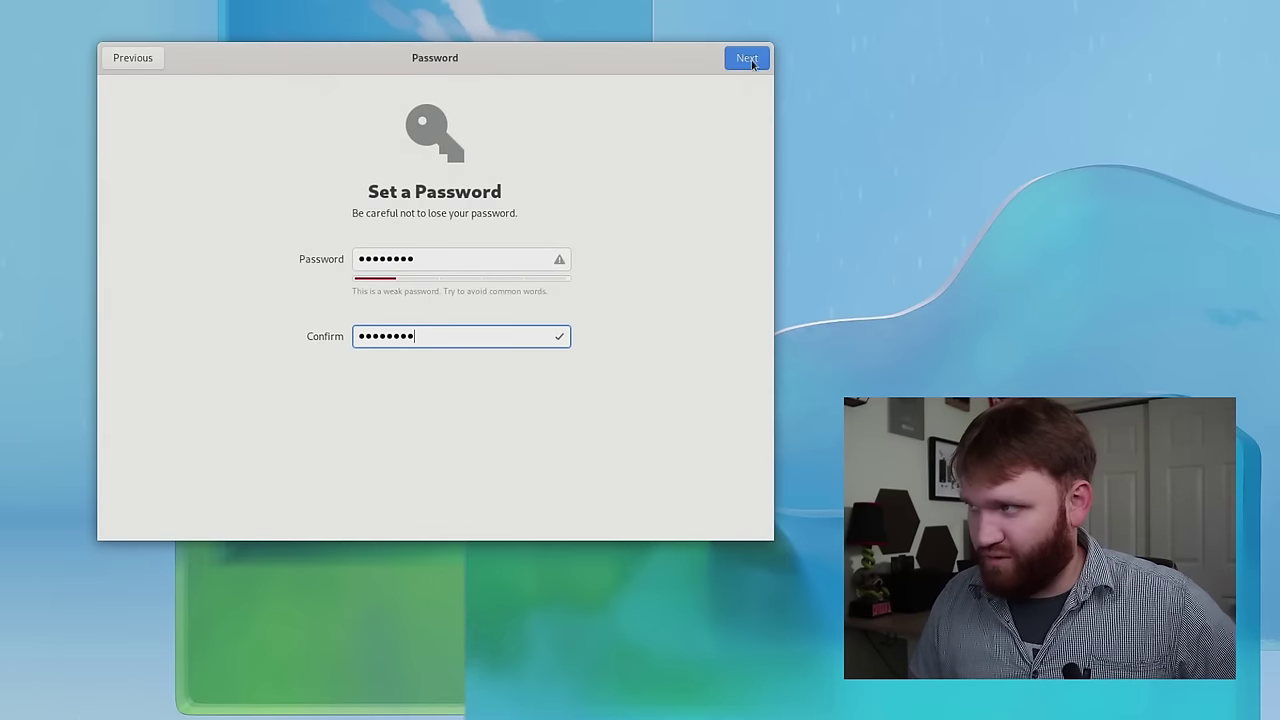
left_click(747, 60)
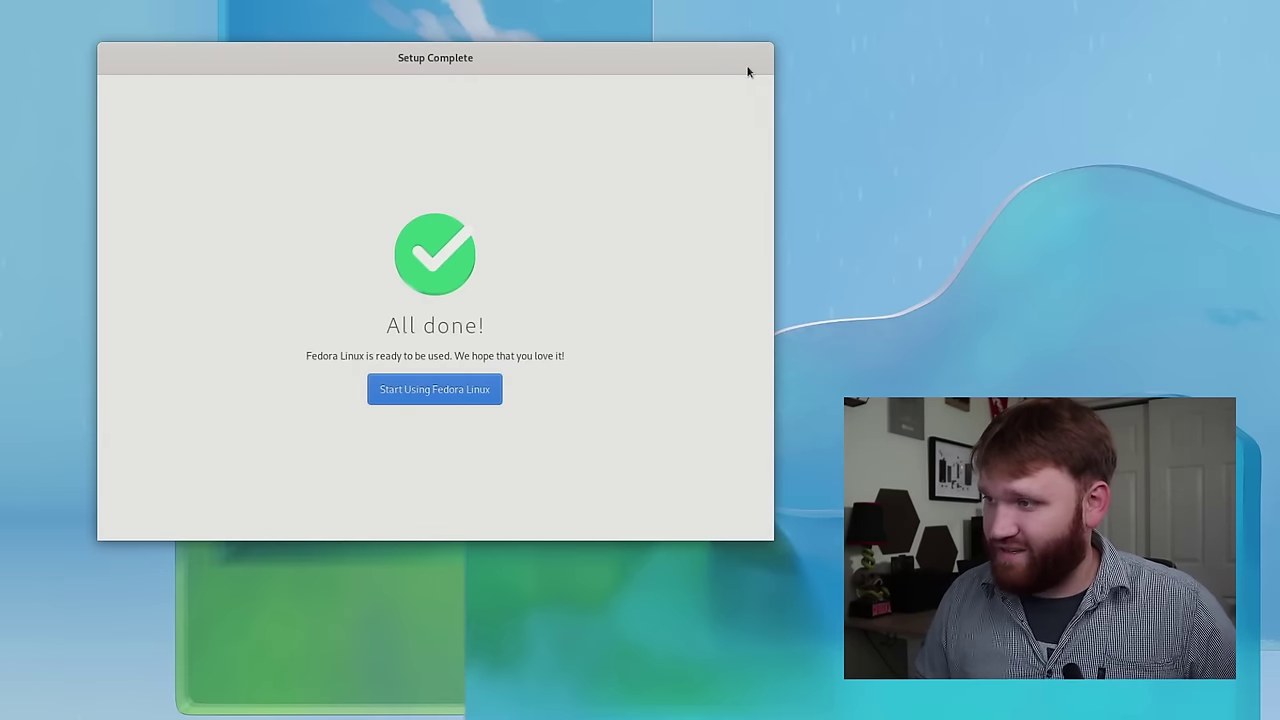
left_click(430, 389)
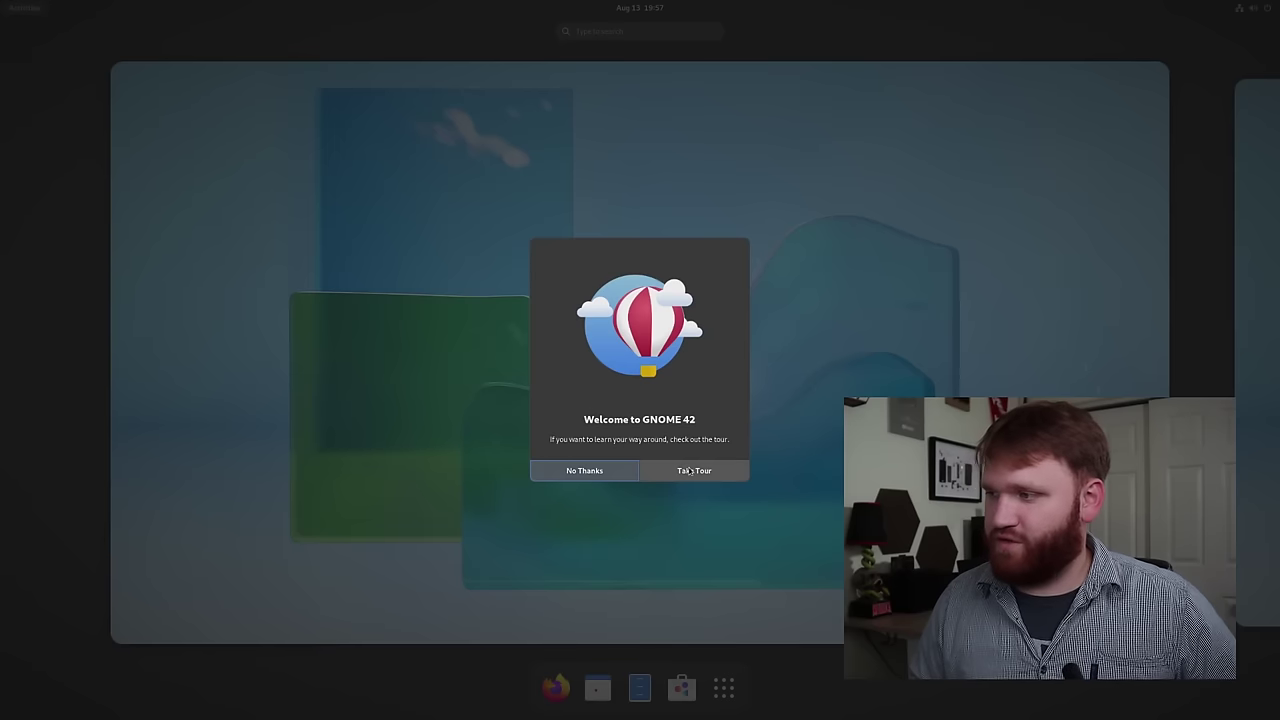
- Skip the welcome tour, open an enlarged Terminal, and type 'timedate ctl set-local 1 --adjust-system-clock'
left_click(608, 471)
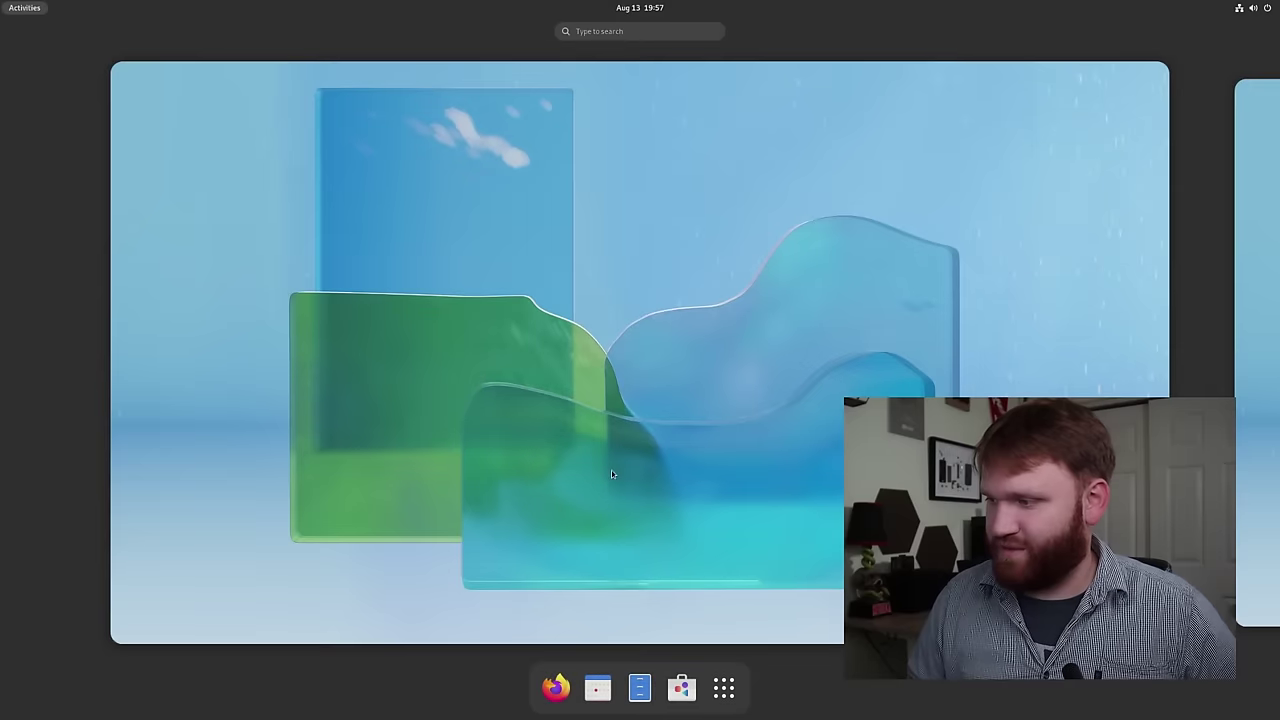
type("term")
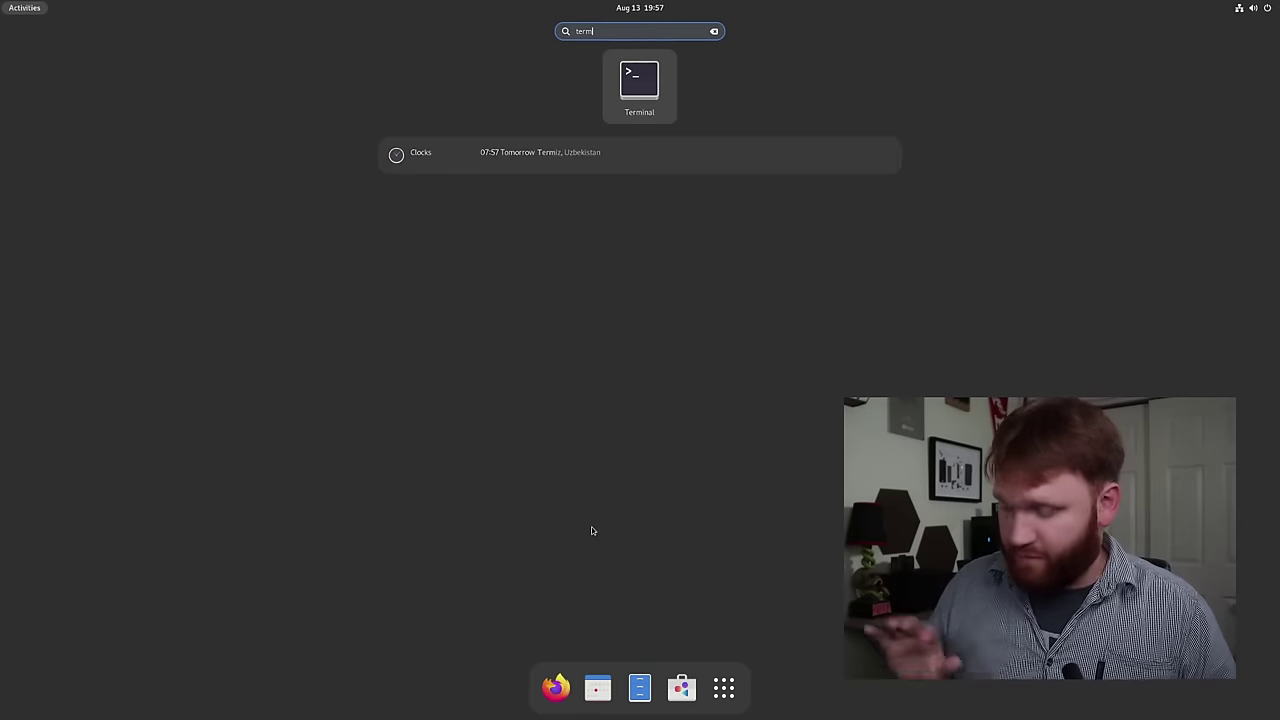
key("Return")
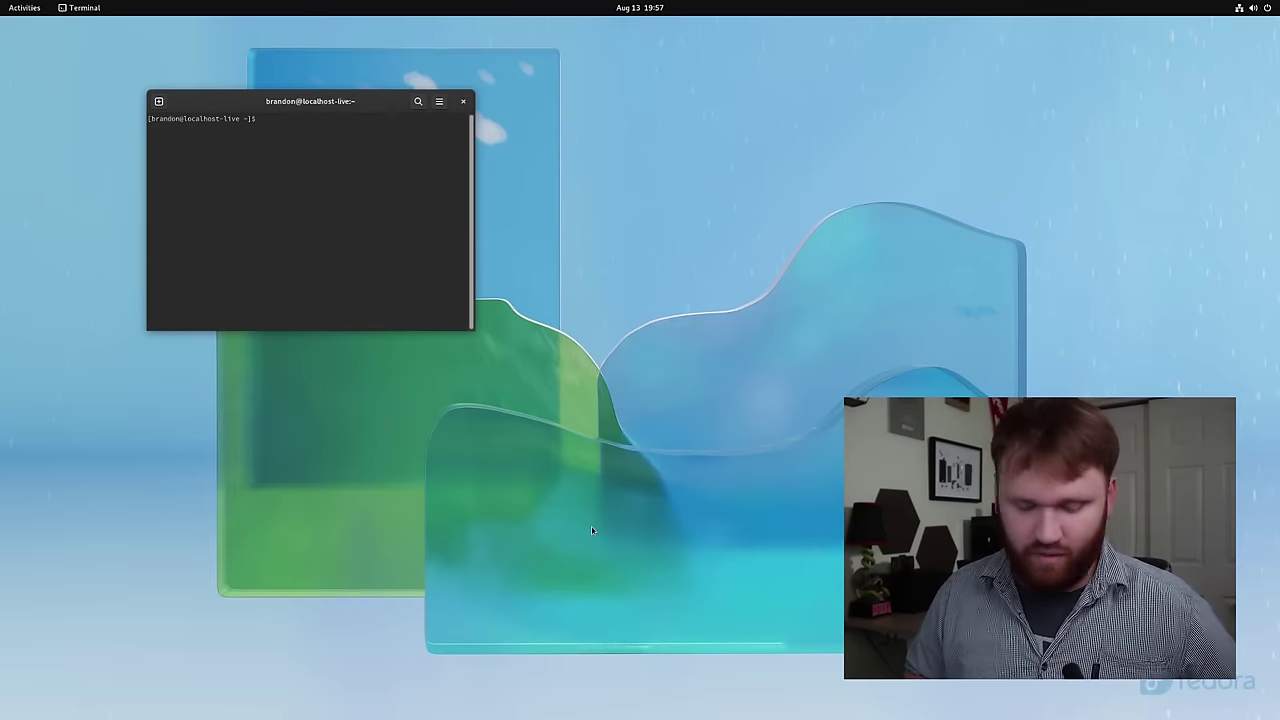
key("ctrl+plus")
key("ctrl+plus")
key("ctrl+plus")
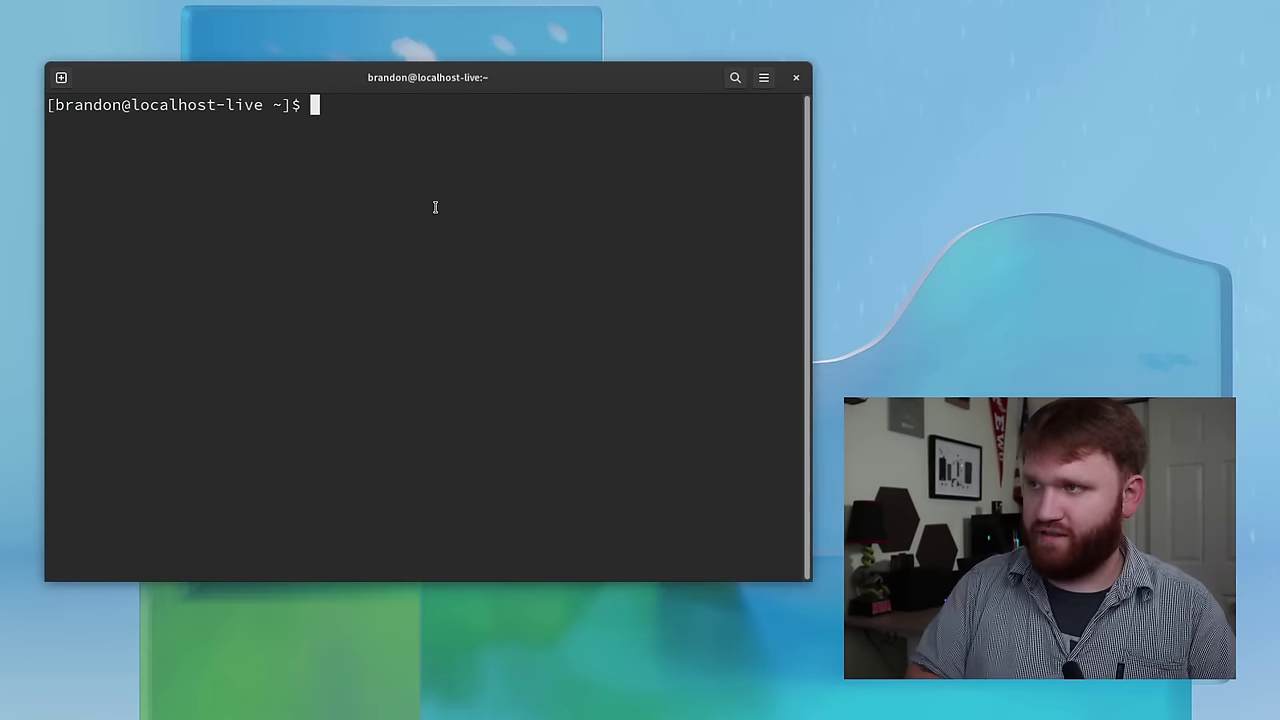
type("time")
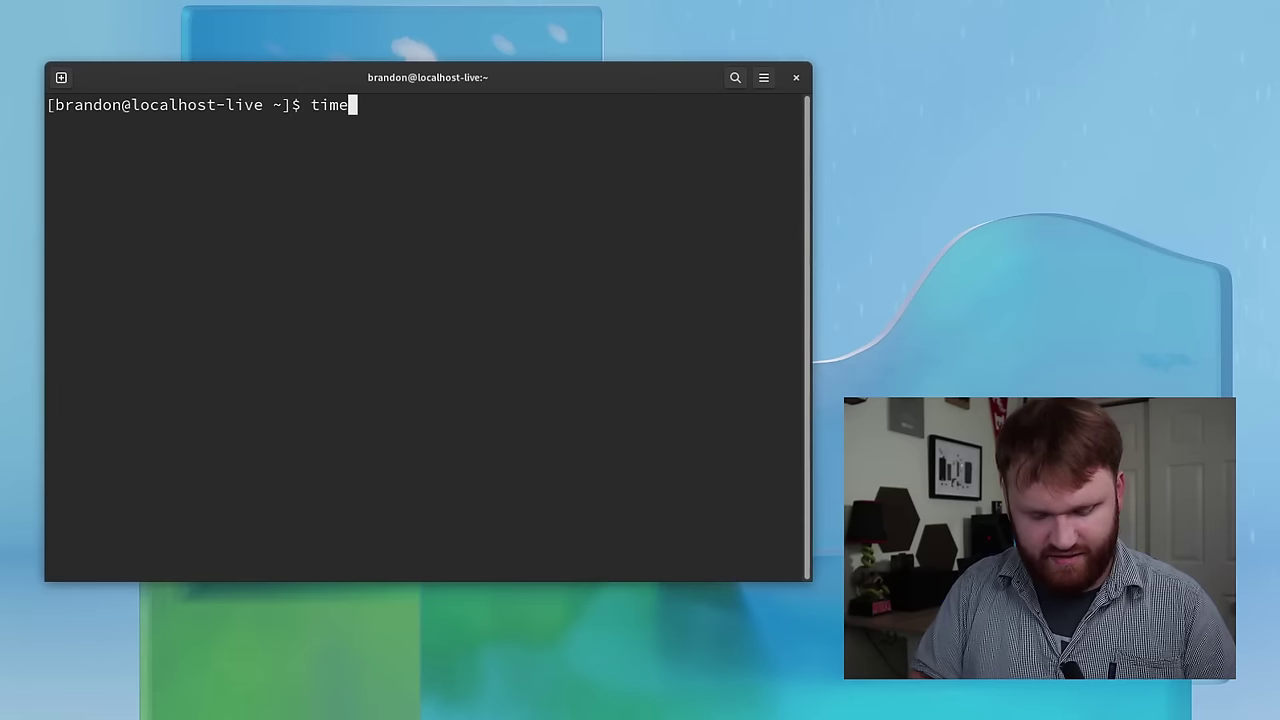
type("date c")
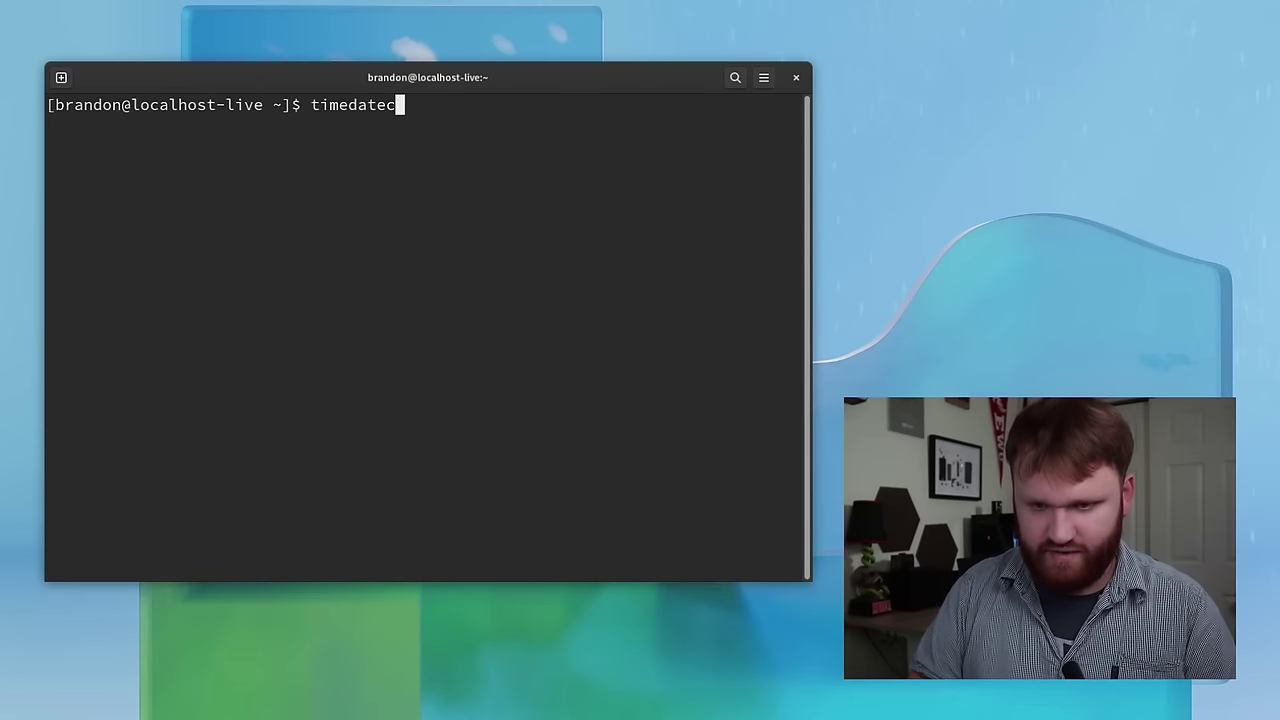
type("tl set-")
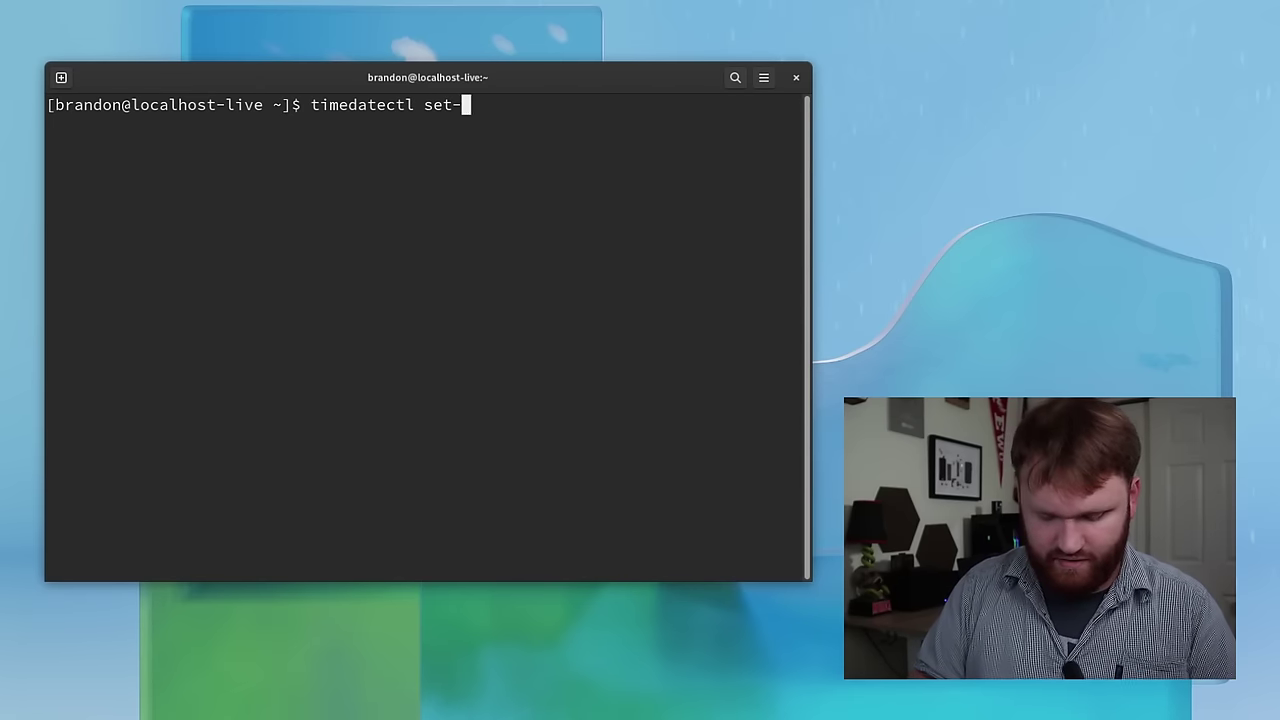
type("local ")
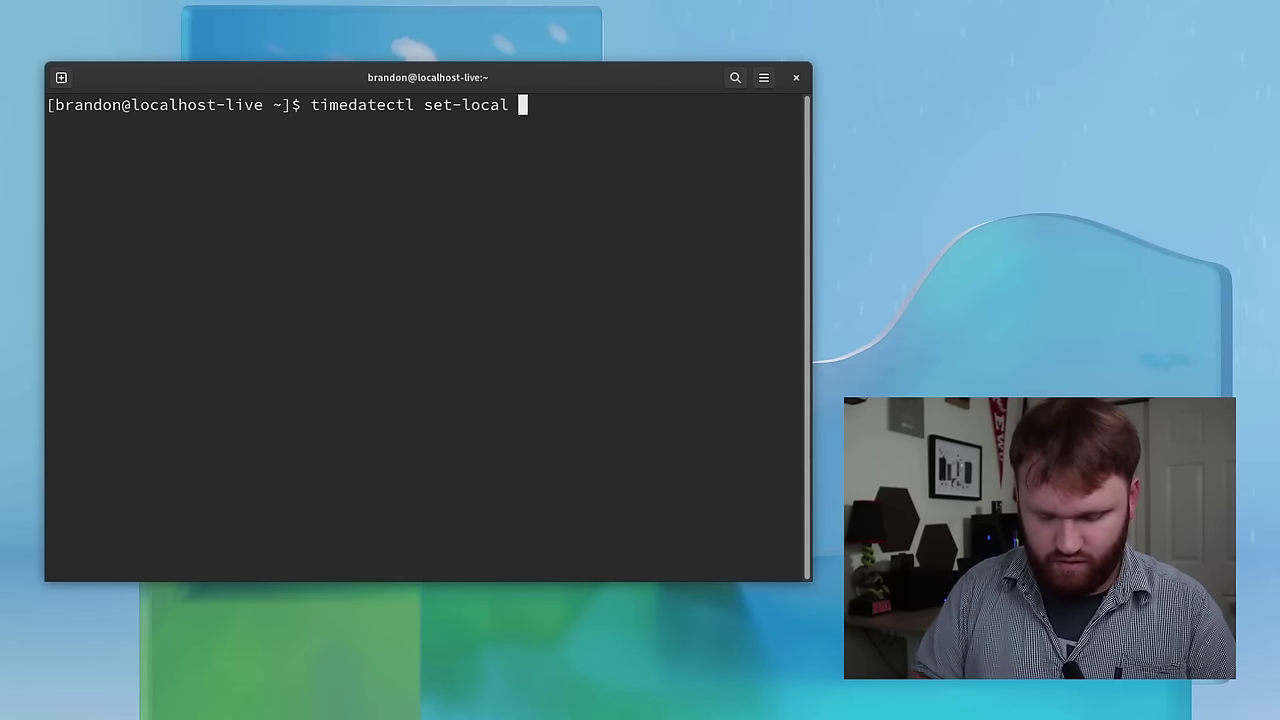
type("1 ")
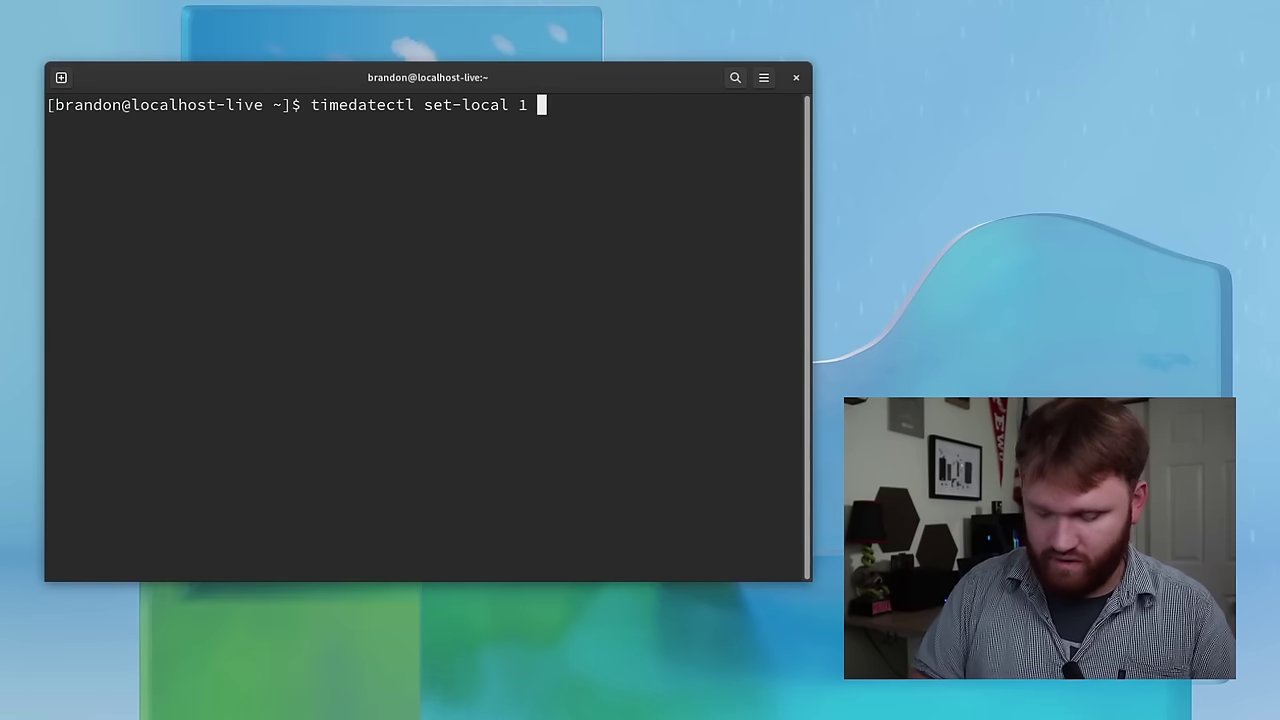
type("--a")
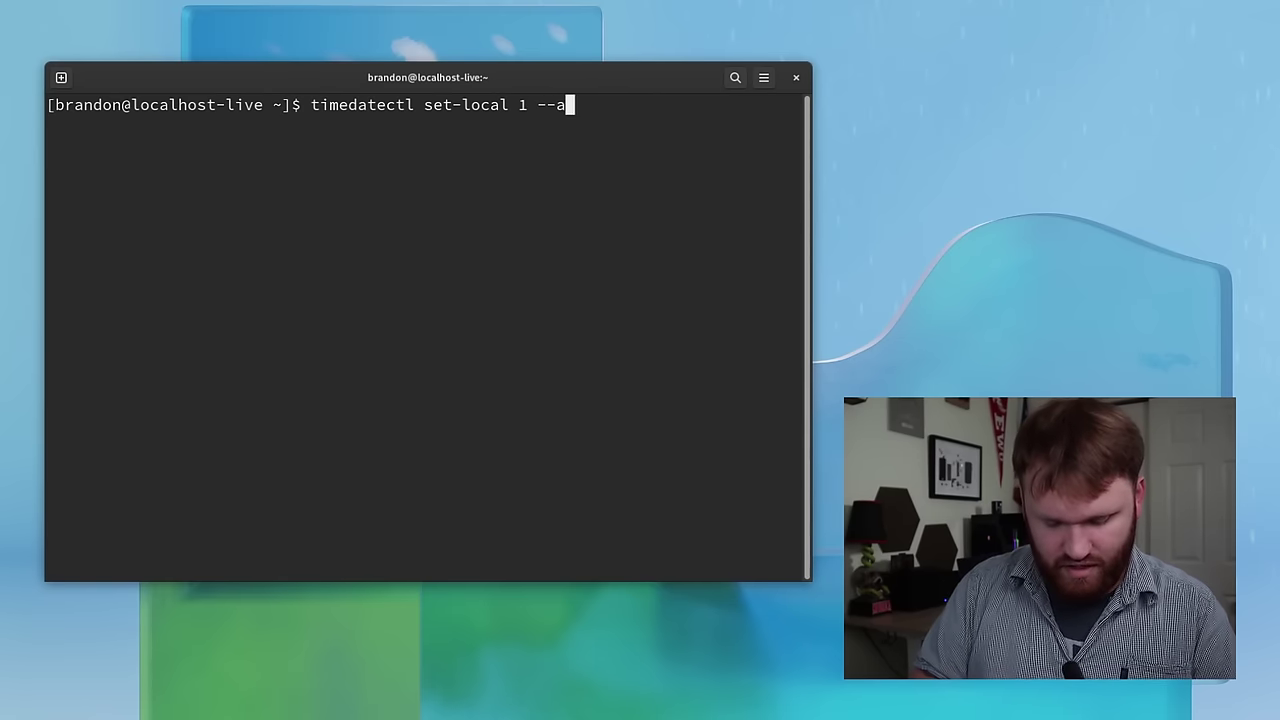
type("djust-system-clock")
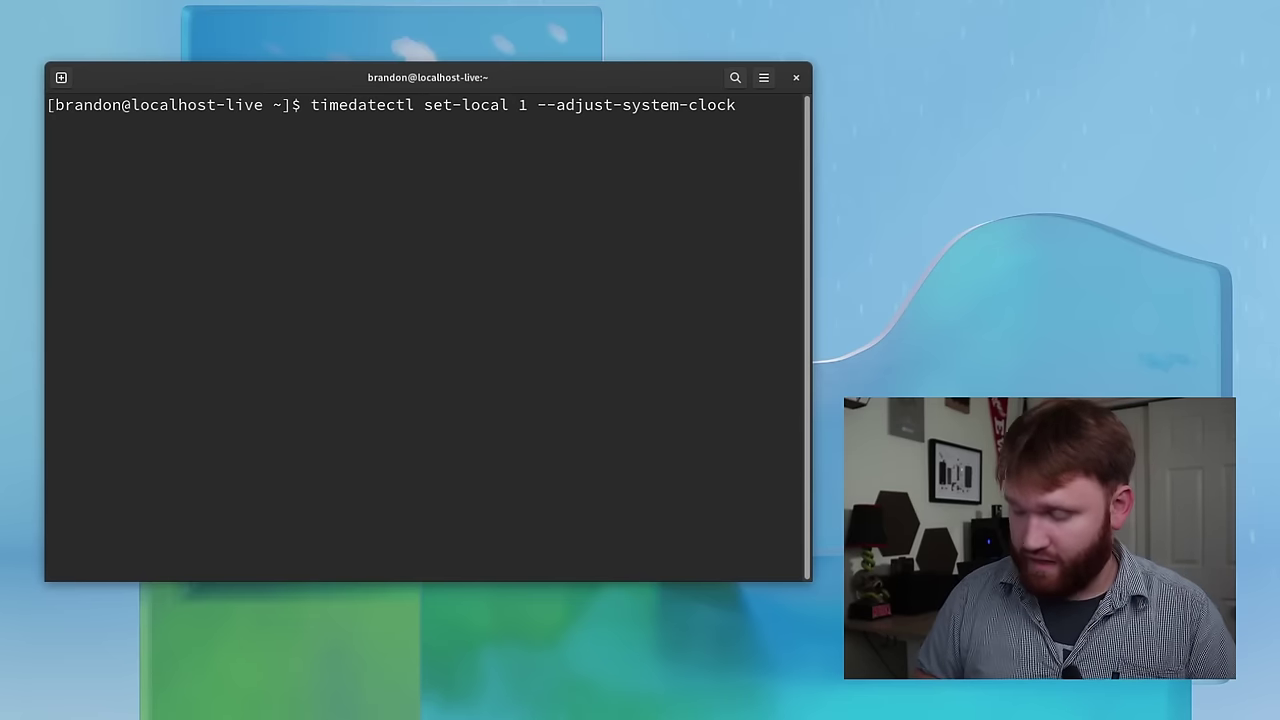
- Run timedatectl set-local-rtc 1 --adjust-system-clock, adding the missing '-rtc', then close the terminal
key("Return")
key("Up")
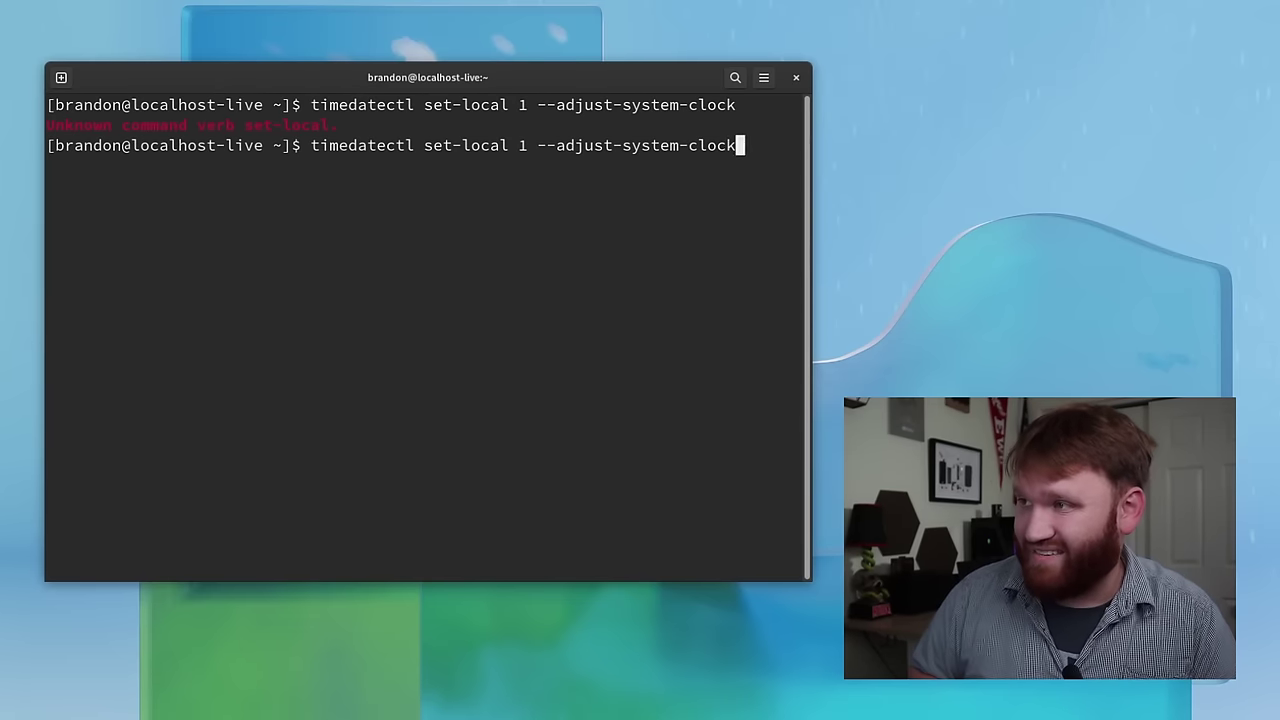
key("Left")
key("Left")
key("Left")
key("Left")
key("Left")
key("Left")
key("Left")
key("Left")
key("Left")
key("Left")
key("Left")
key("Left")
key("Left")
key("Left")
key("Left")
key("Left")
key("Left")
key("Left")
key("Left")
key("Left")
key("Left")
key("Left")
key("Left")
key("Left")
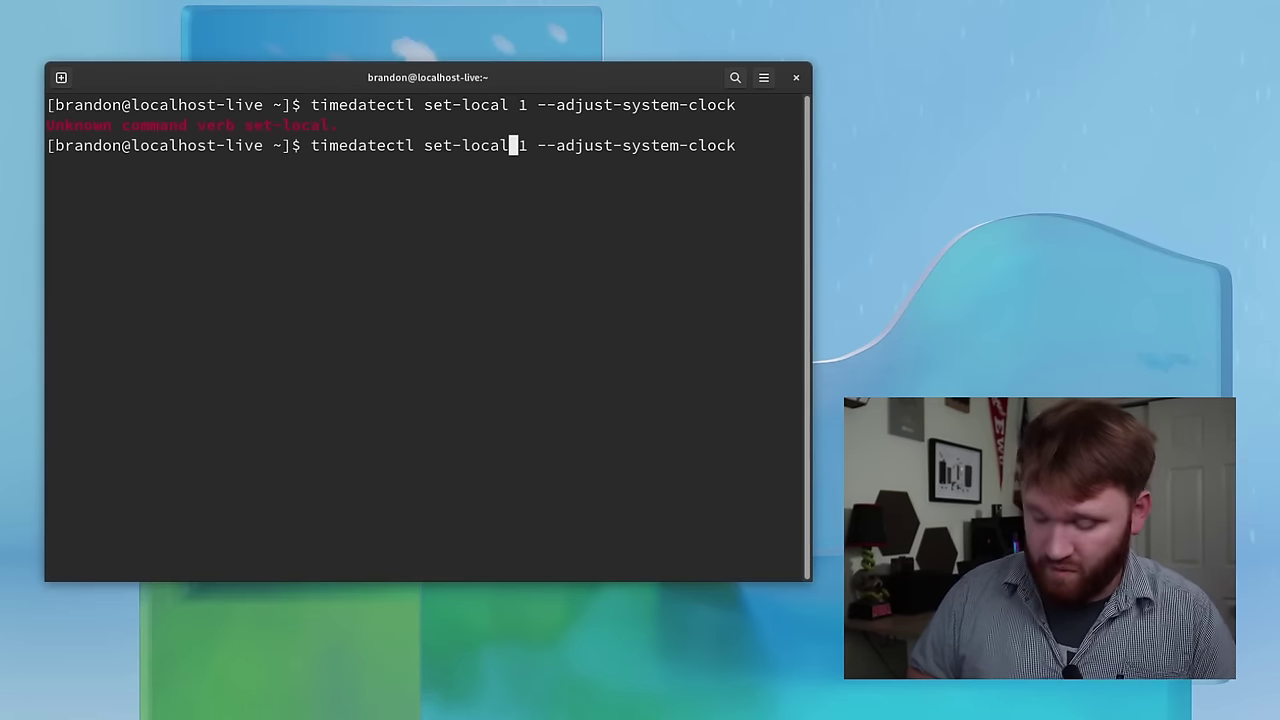
type("-rtc")
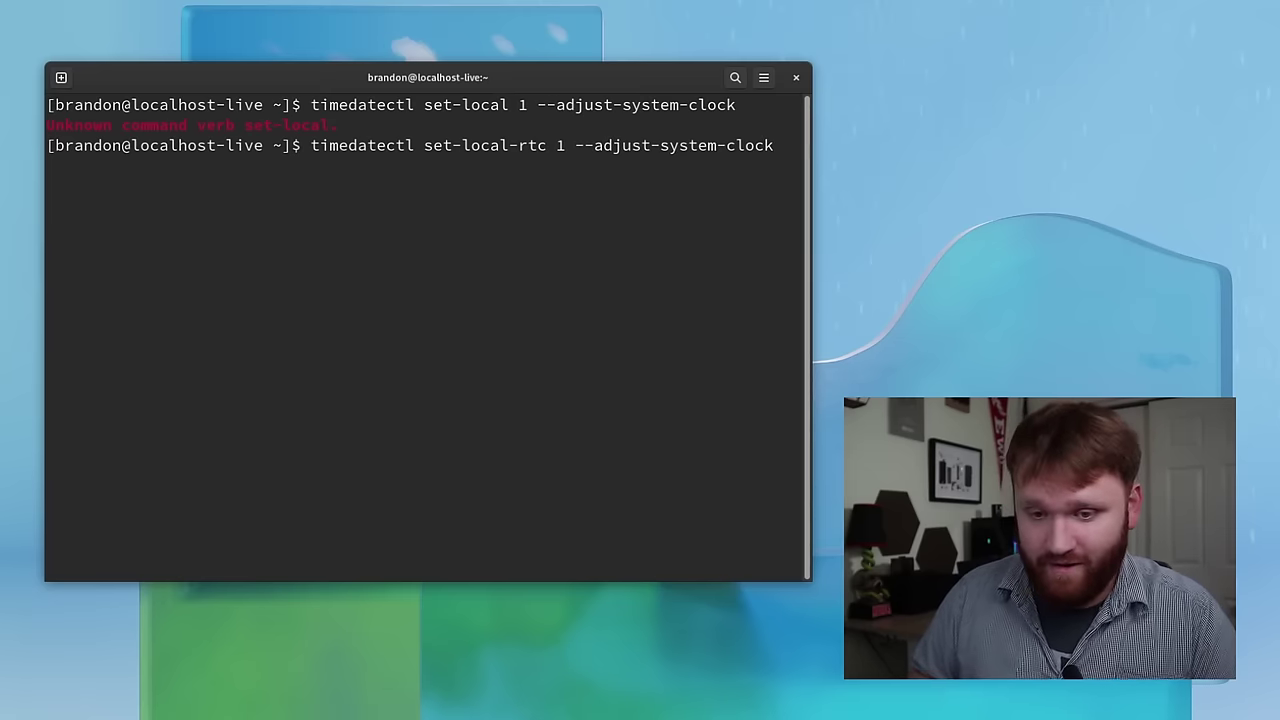
key("Return")
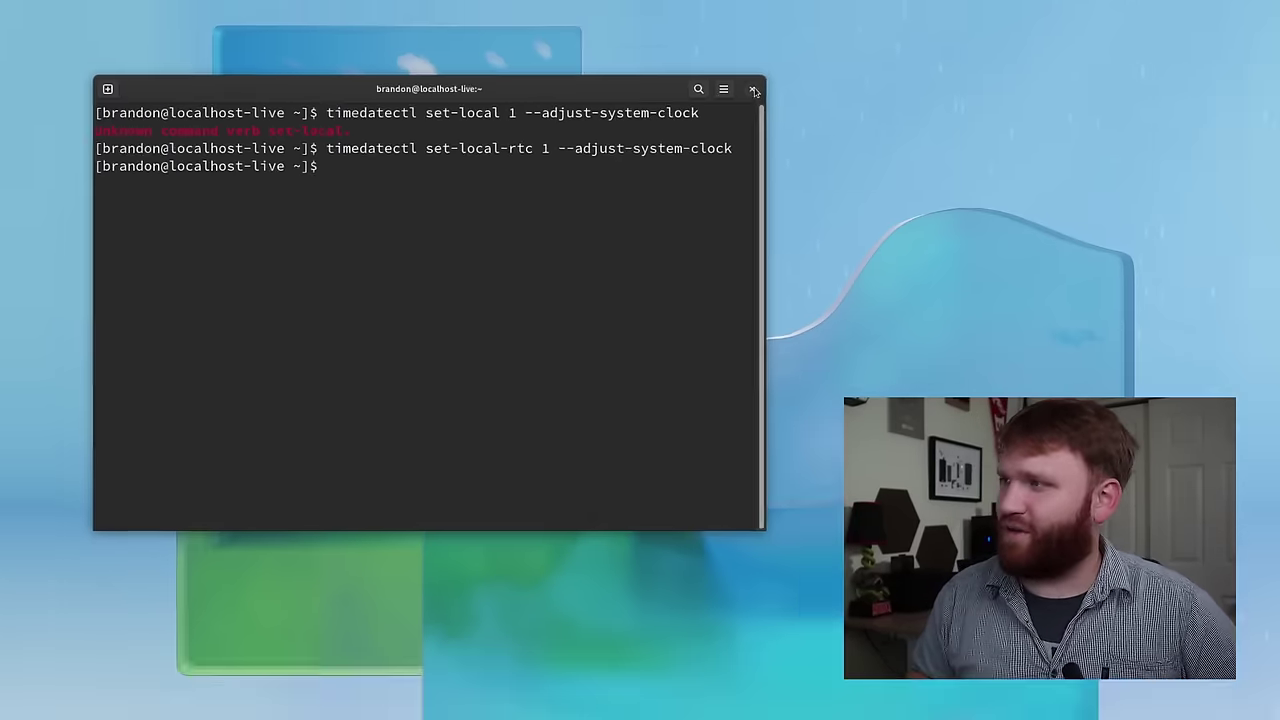
left_click(754, 91)
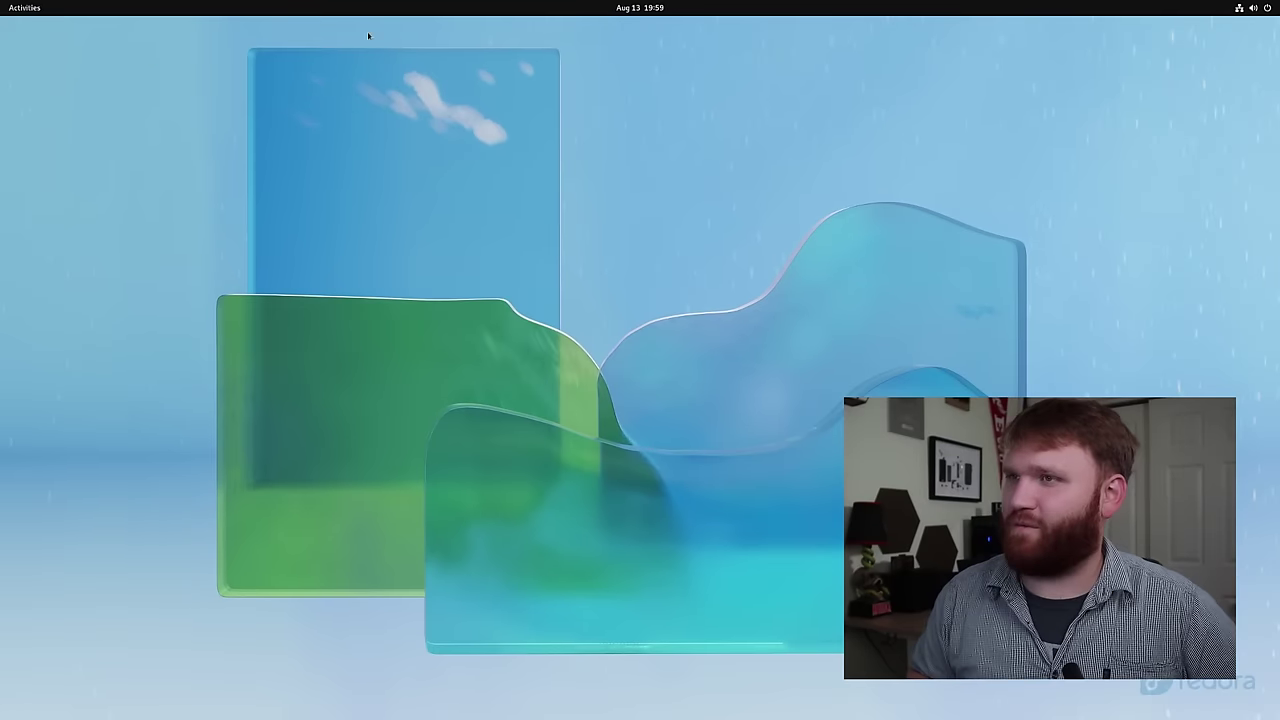
- Launch GNOME Software, check the available updates, then search for 'grub' from Explore
left_click(31, 8)
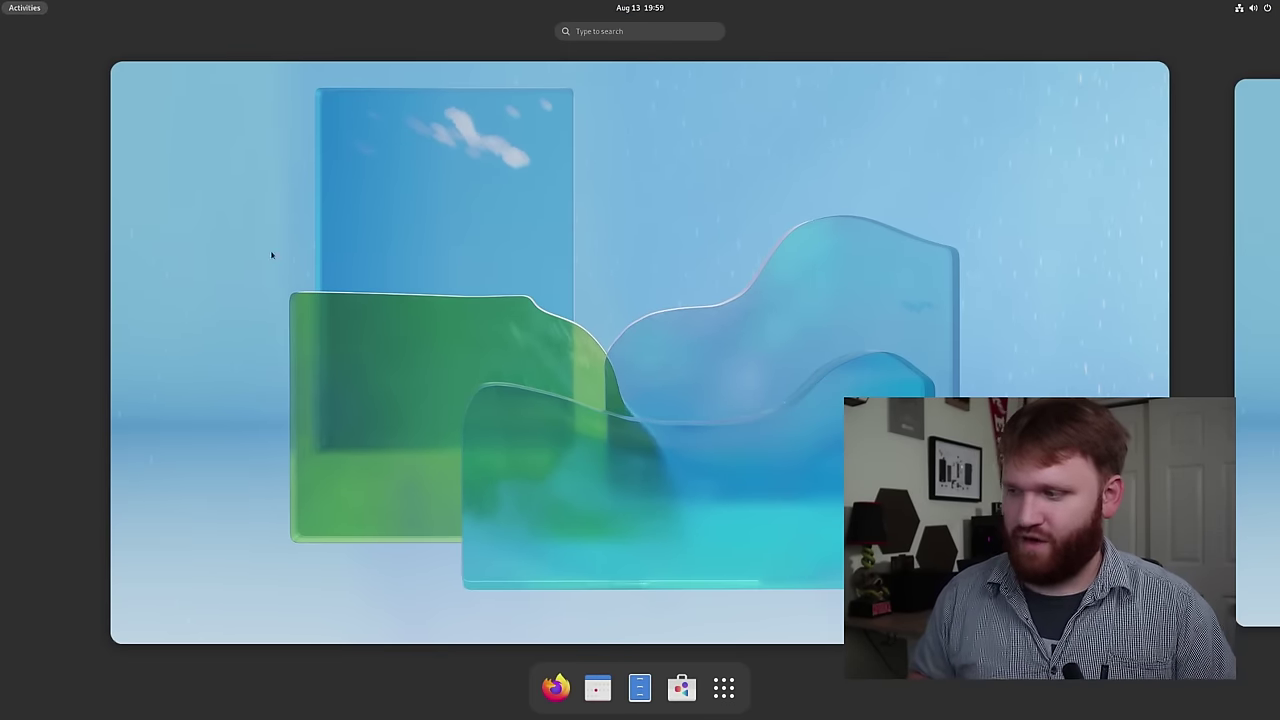
left_click(681, 688)
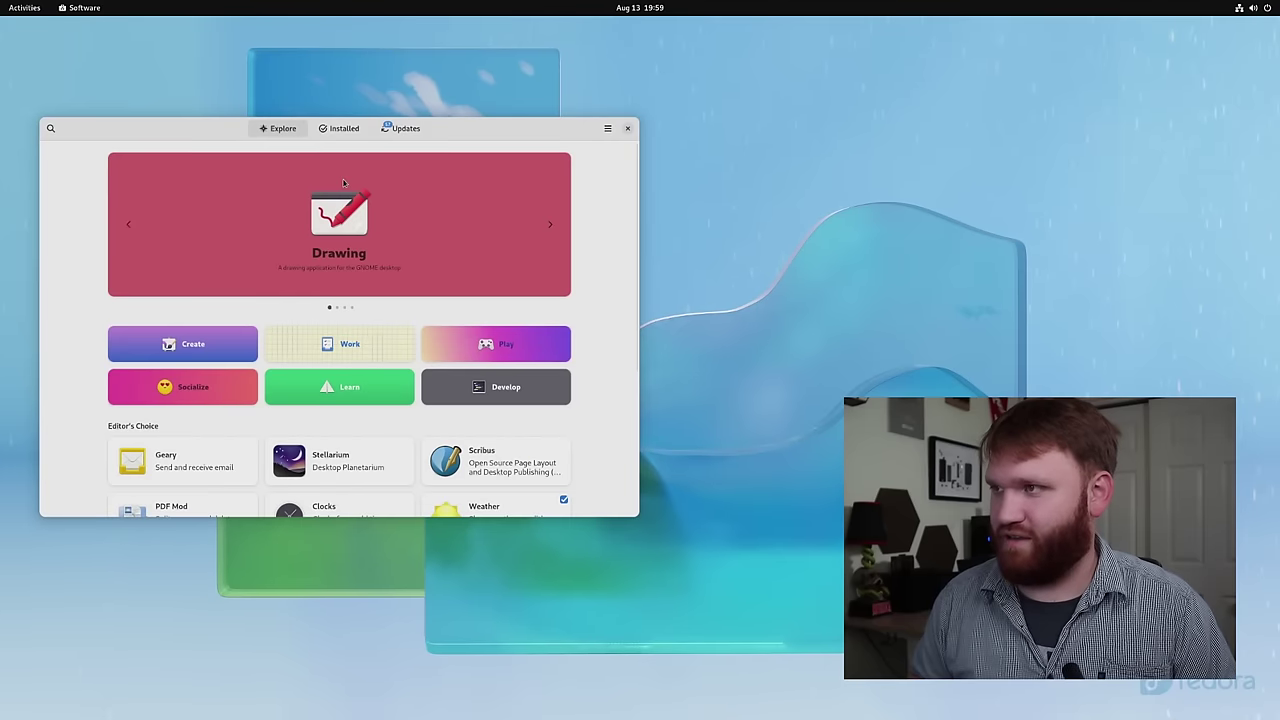
left_click(397, 127)
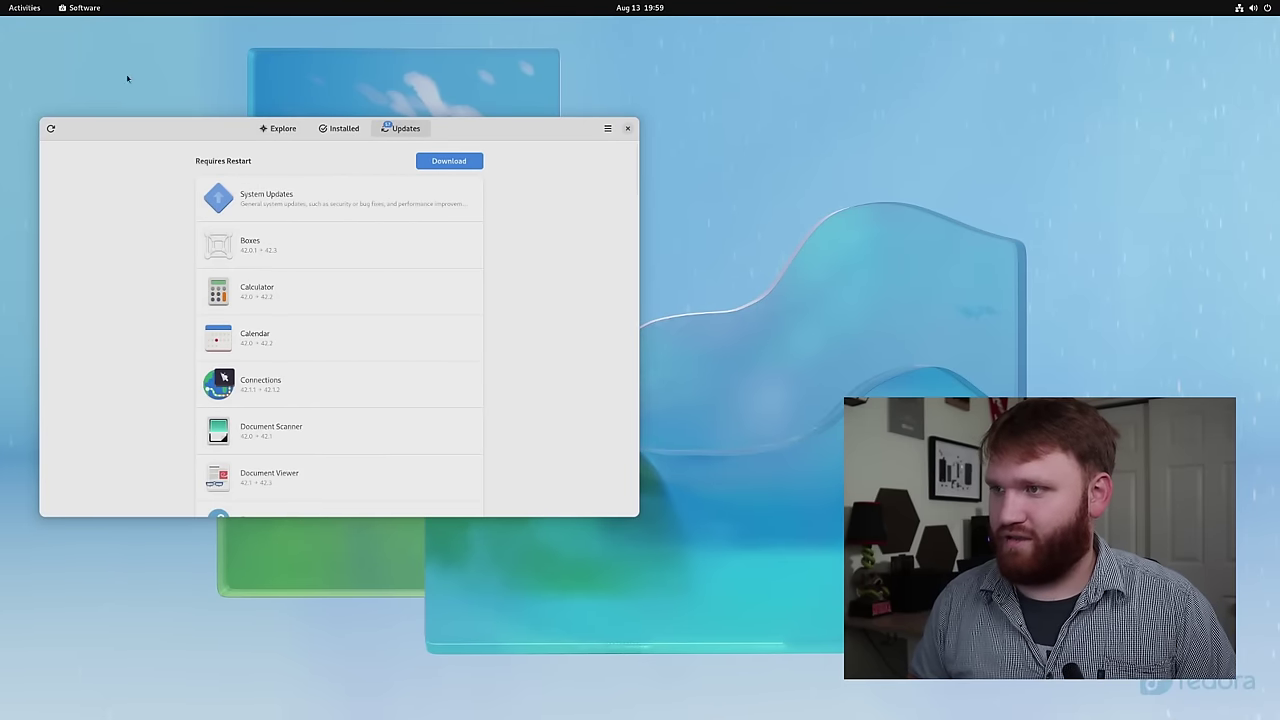
left_click(278, 129)
type("grub")
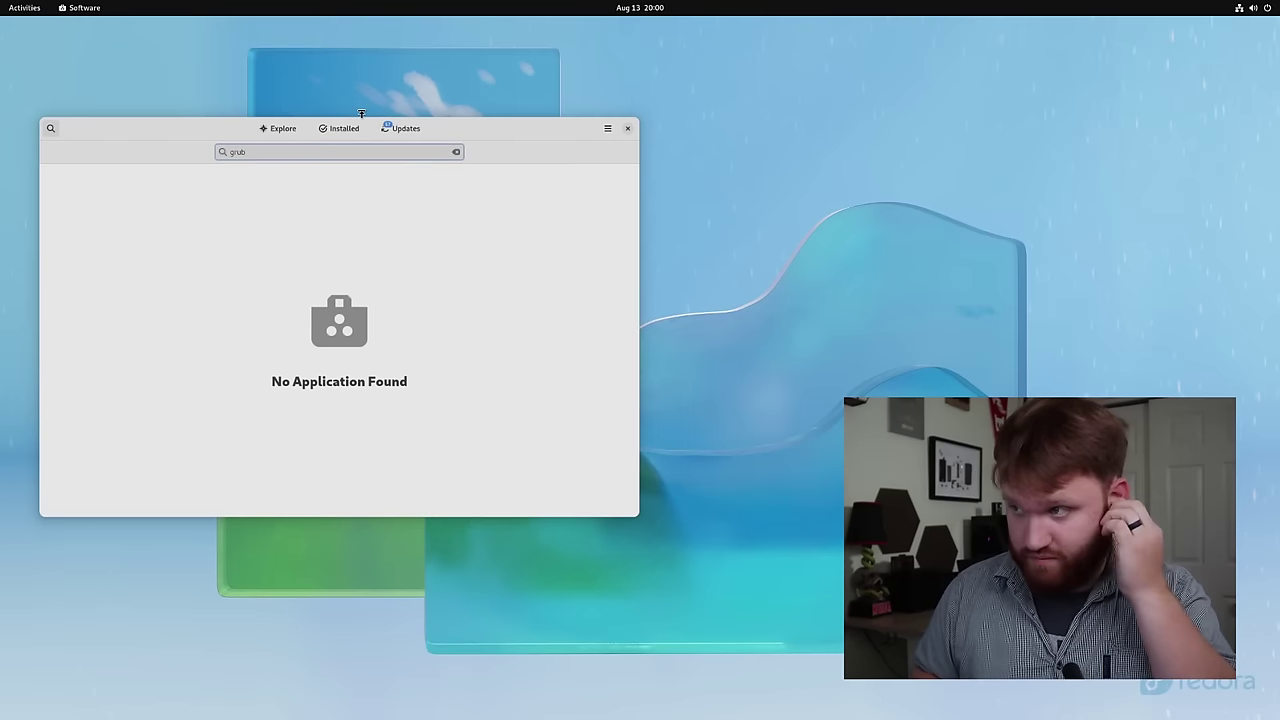
- Launch Terminal from the overview search and enlarge its text
mouse_move(5, 5)
type("term")
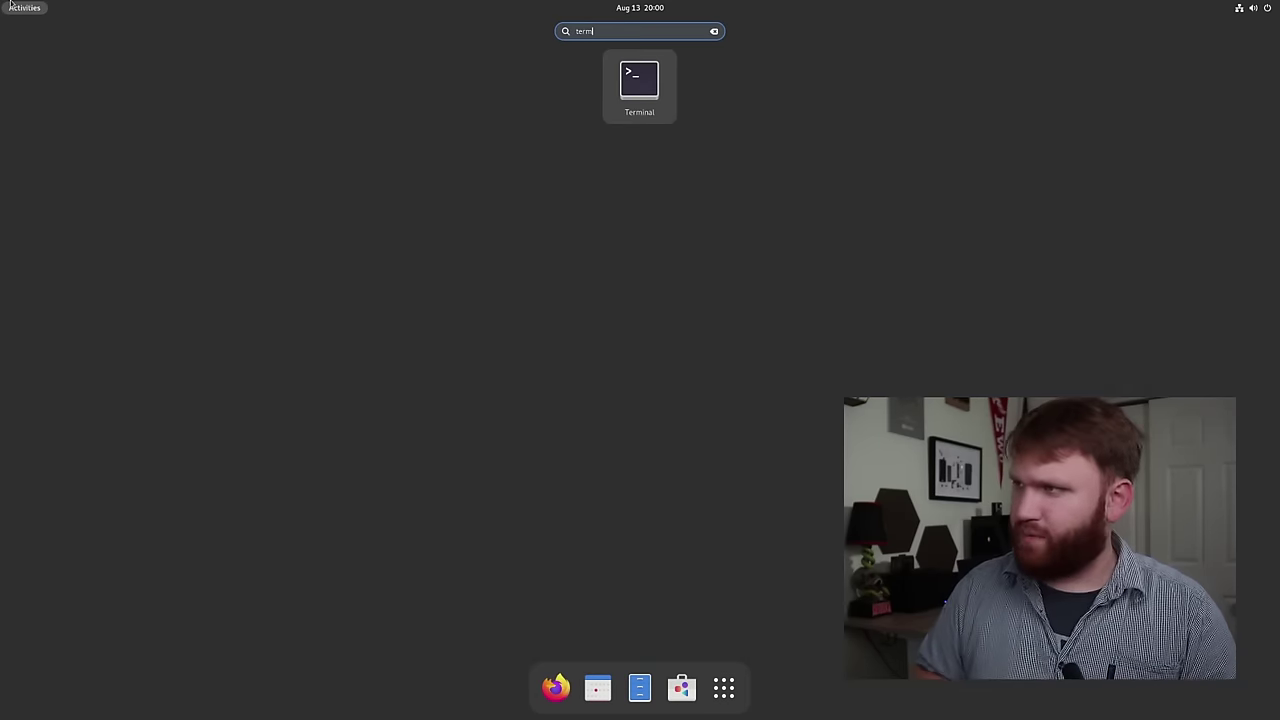
key("Return")
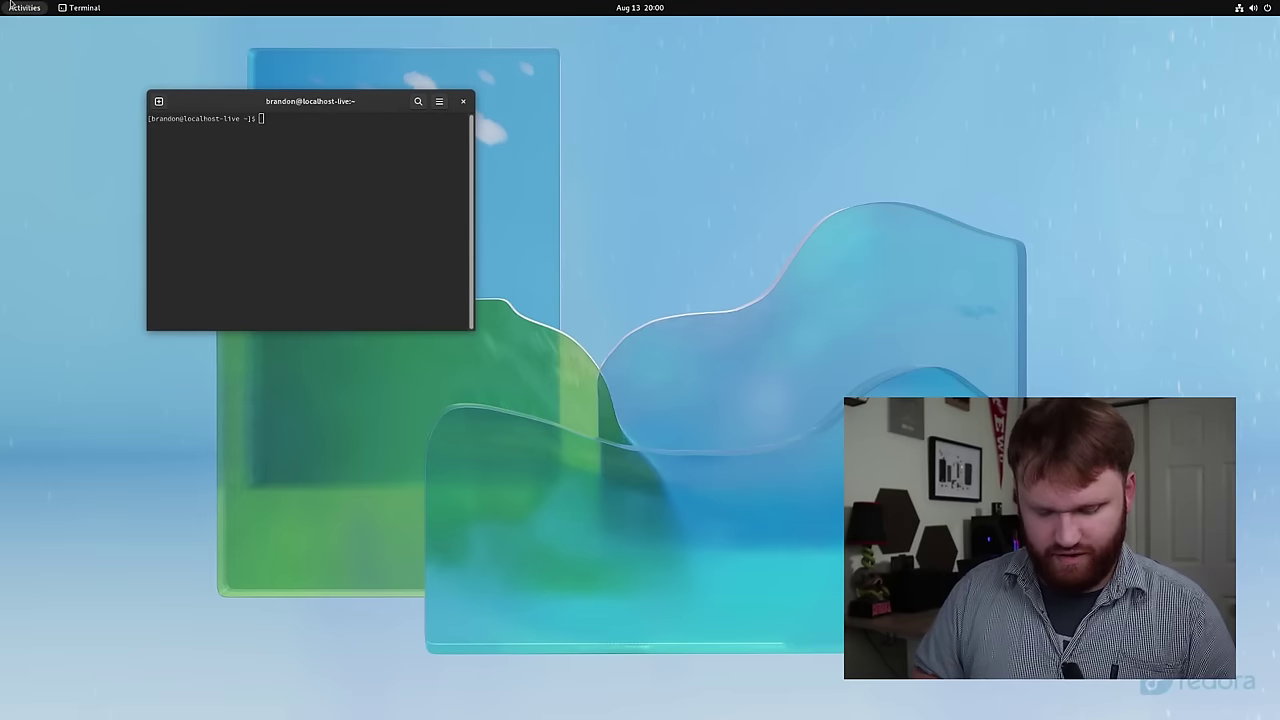
key("ctrl+plus")
key("ctrl+plus")
key("ctrl+plus")
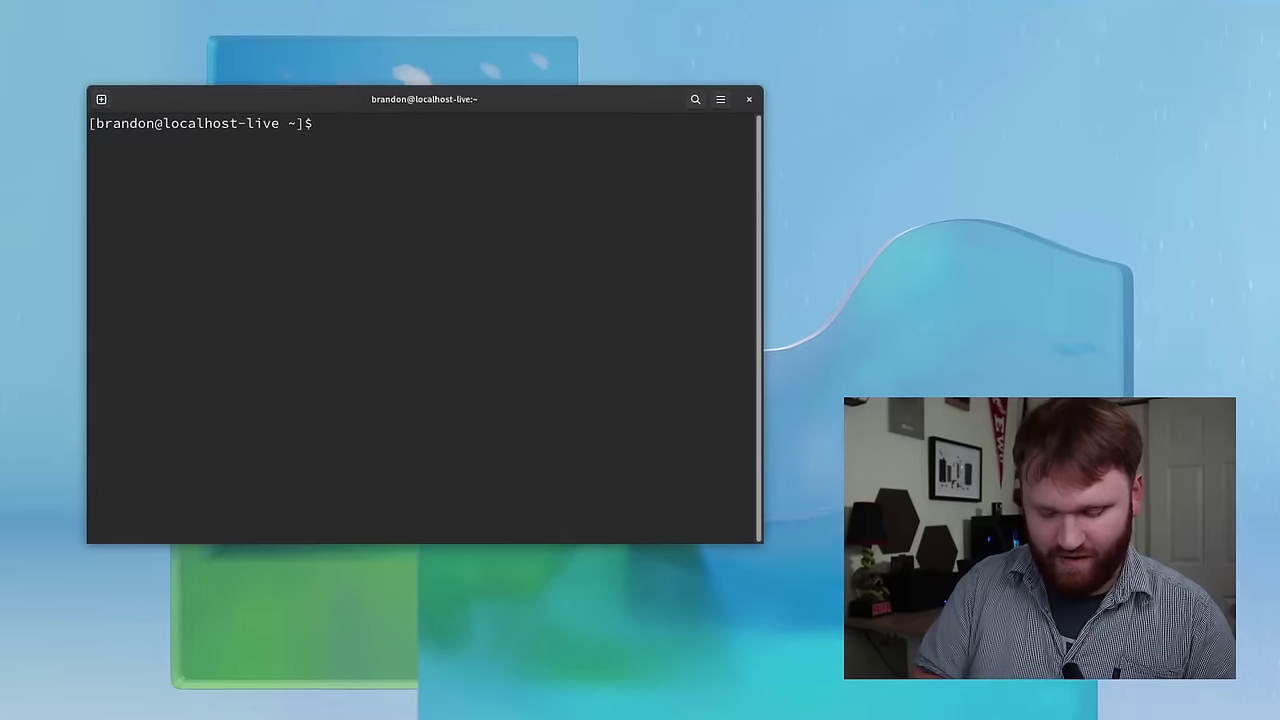
- Install grub-customizer with sudo dnf install, giving the password and confirming with y, then close the terminal
type("sudo dnf")
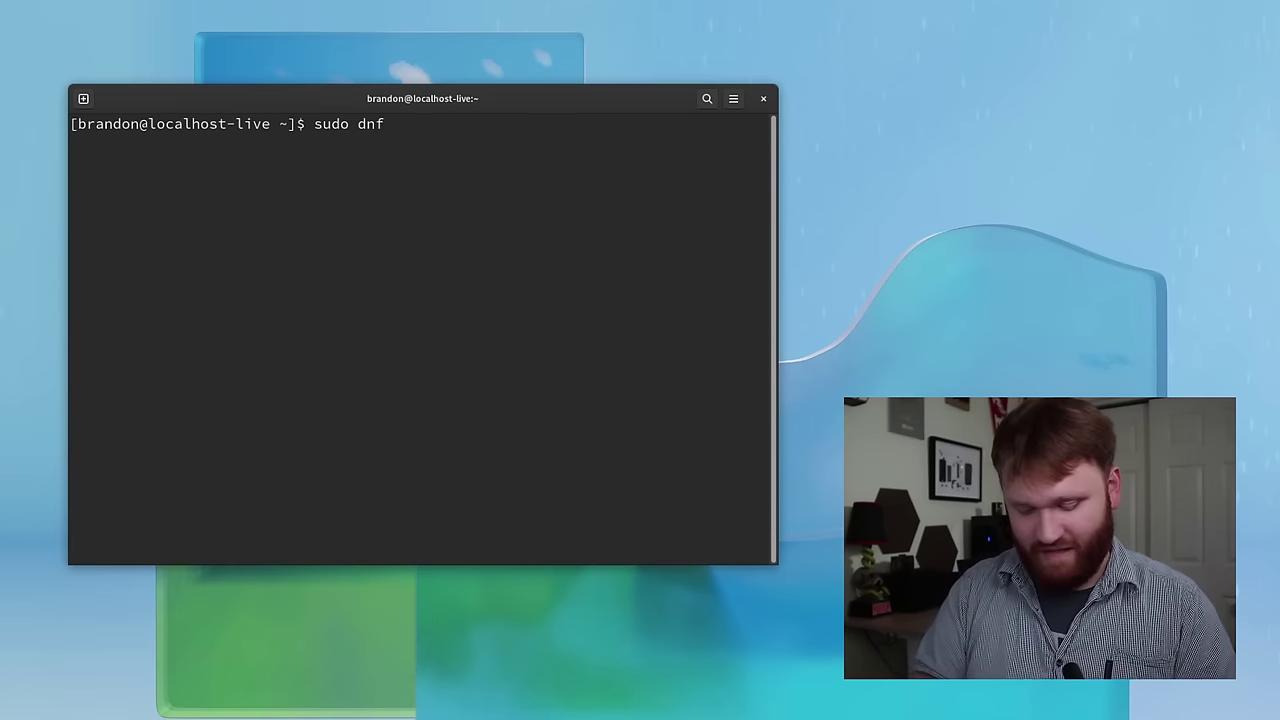
type("install")
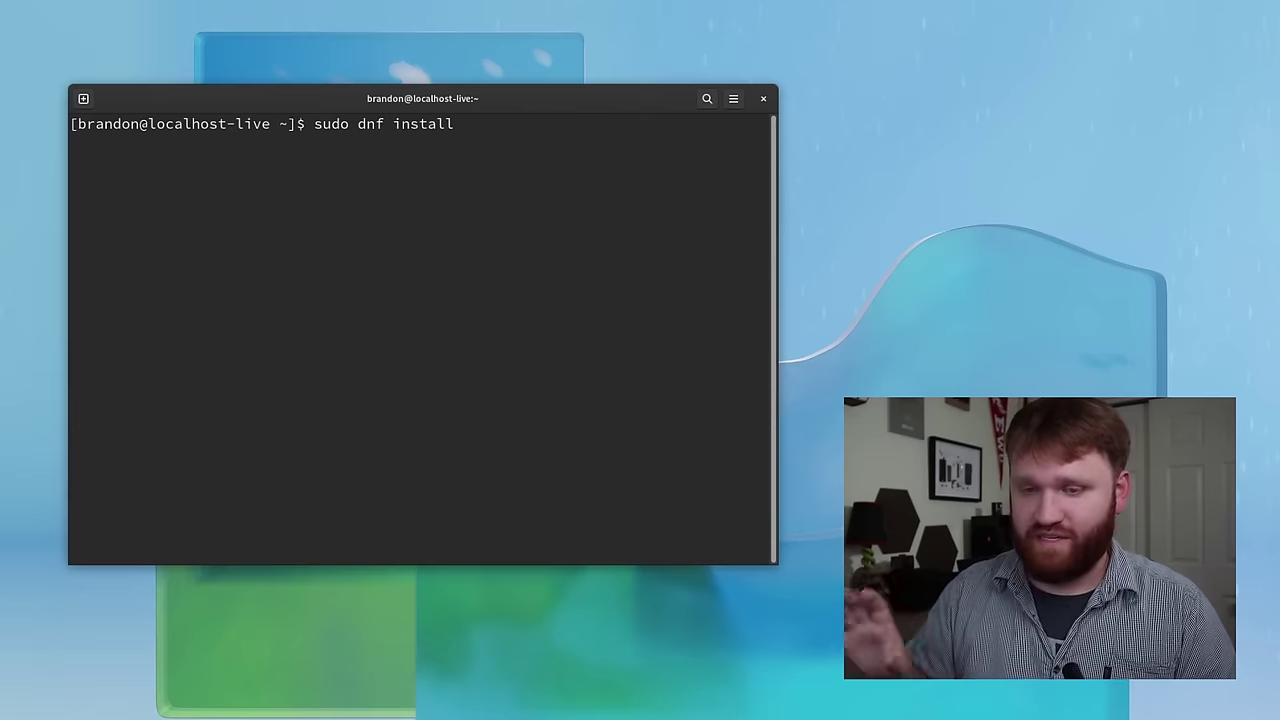
type(" g")
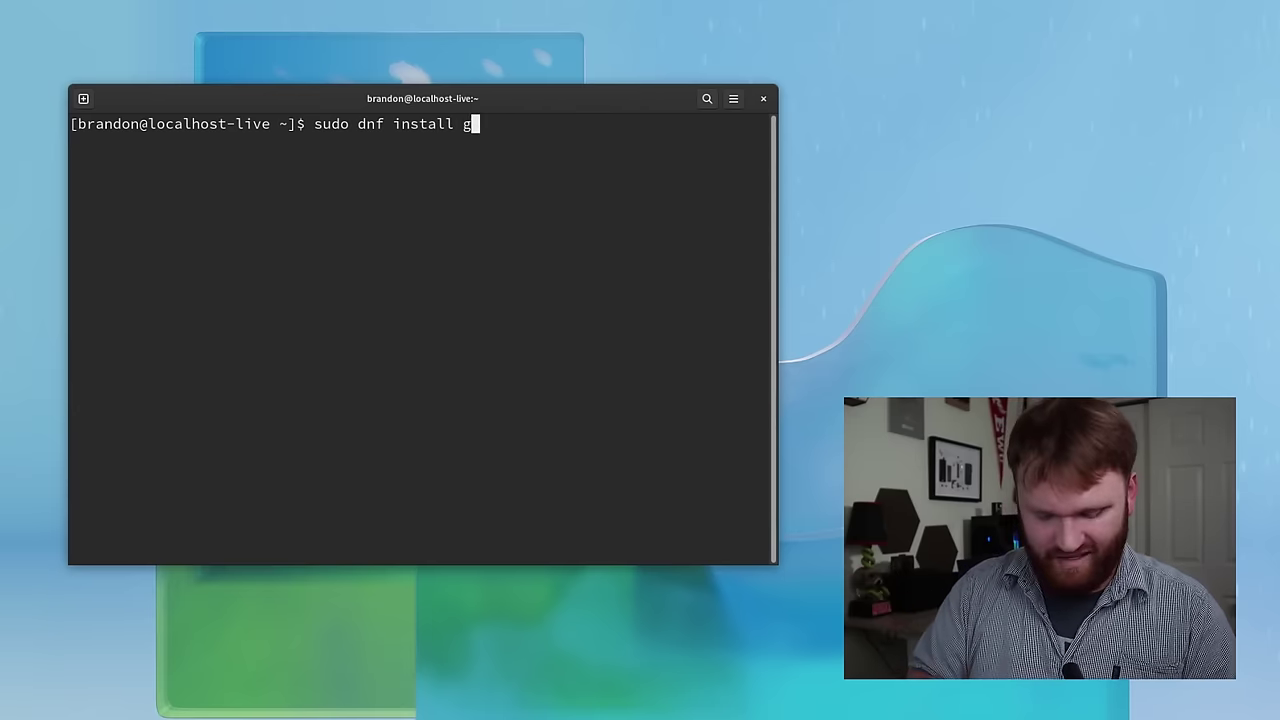
type("rub-customizer")
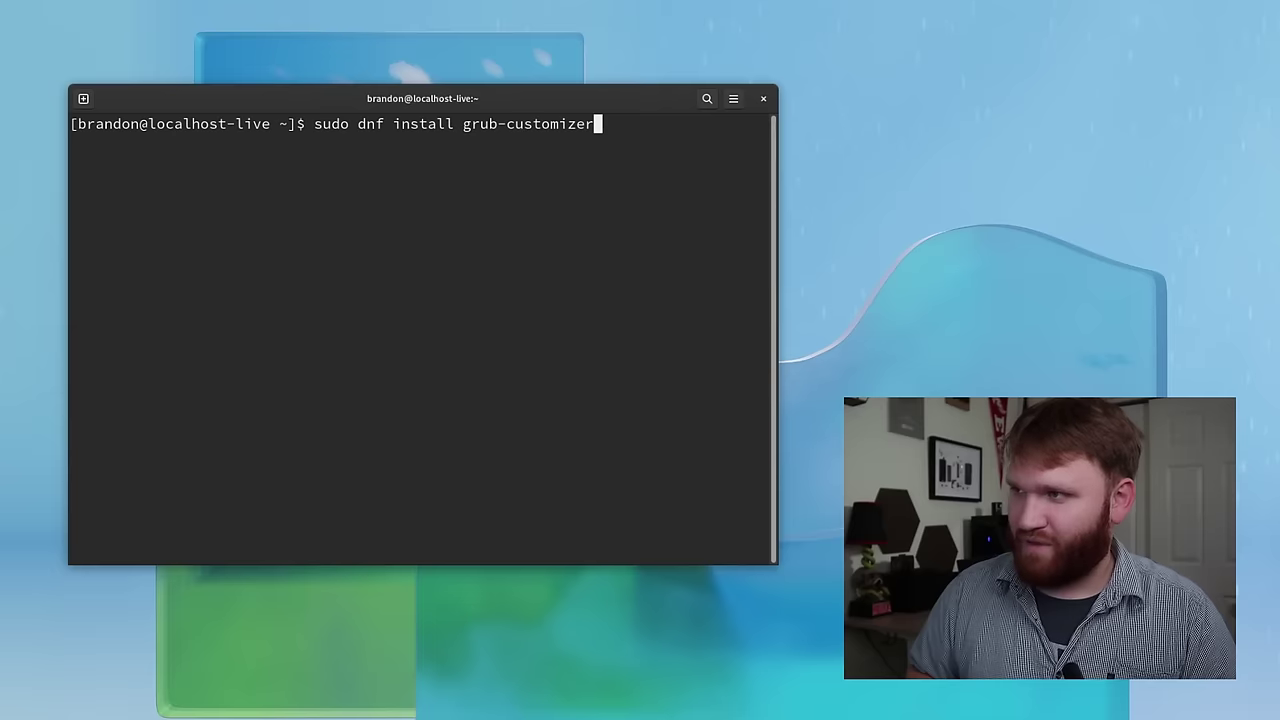
key("Return")
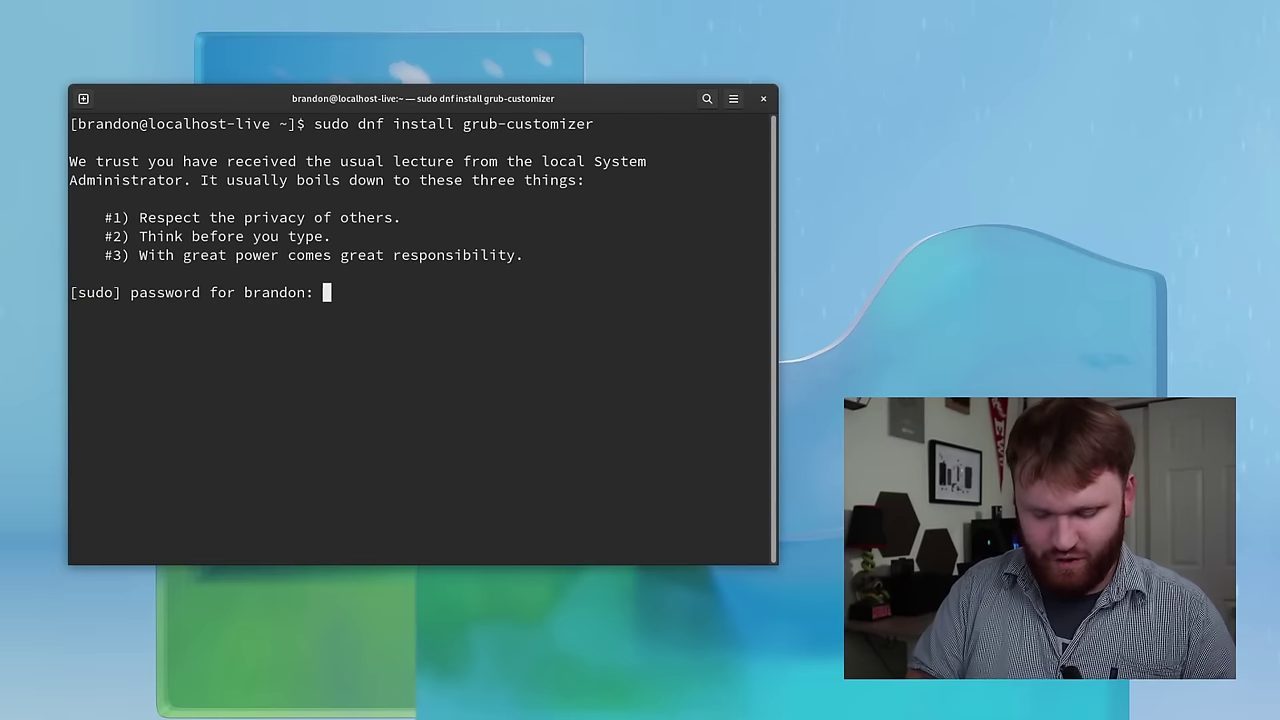
key("Return")
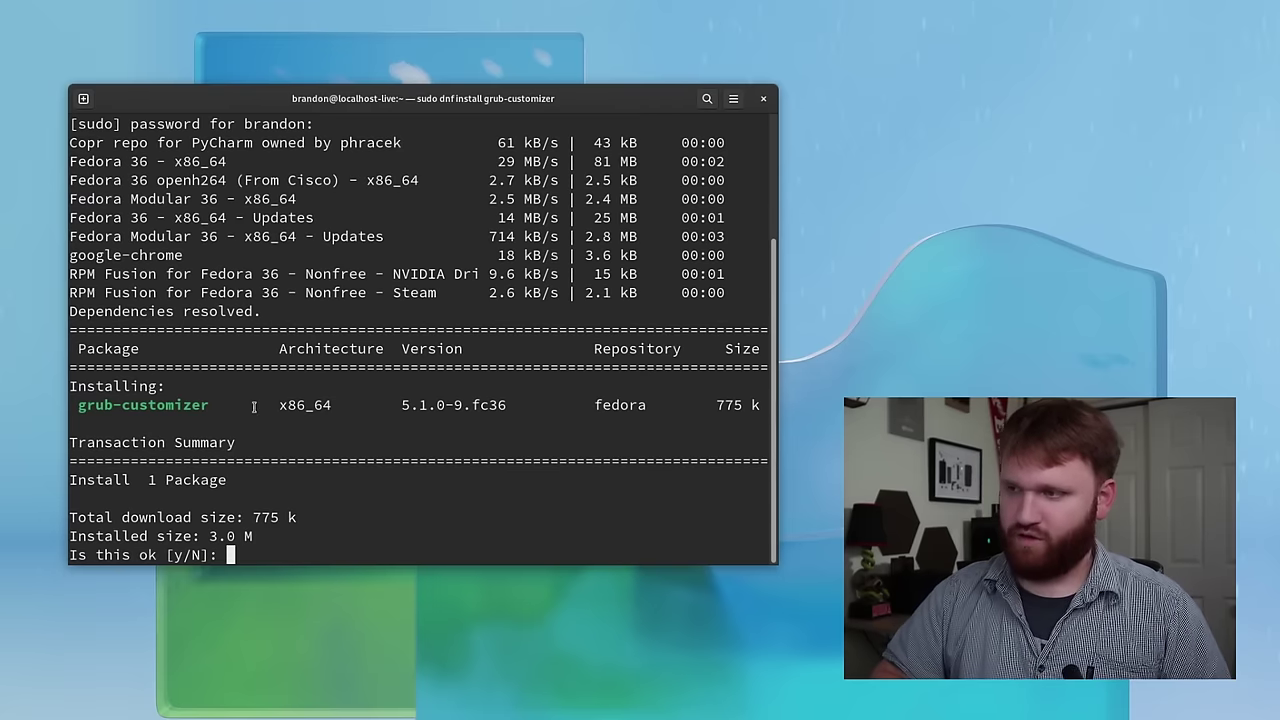
type("y")
key("Return")
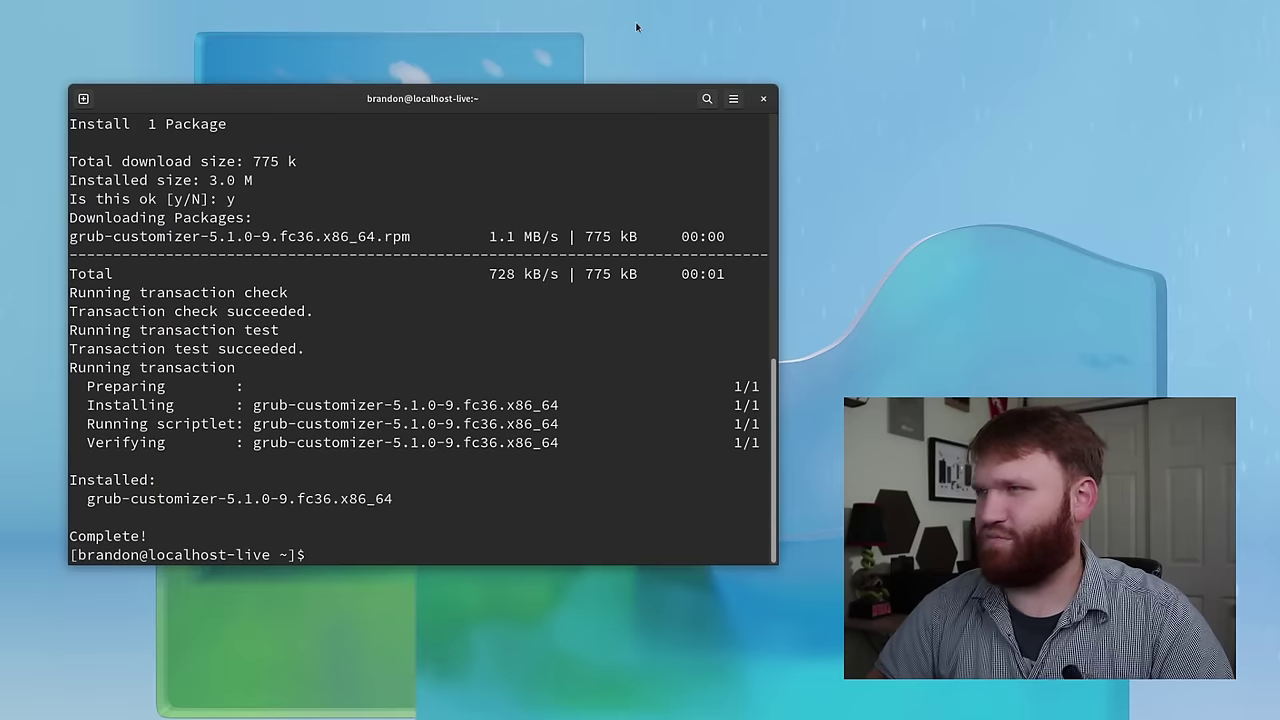
left_click(763, 98)
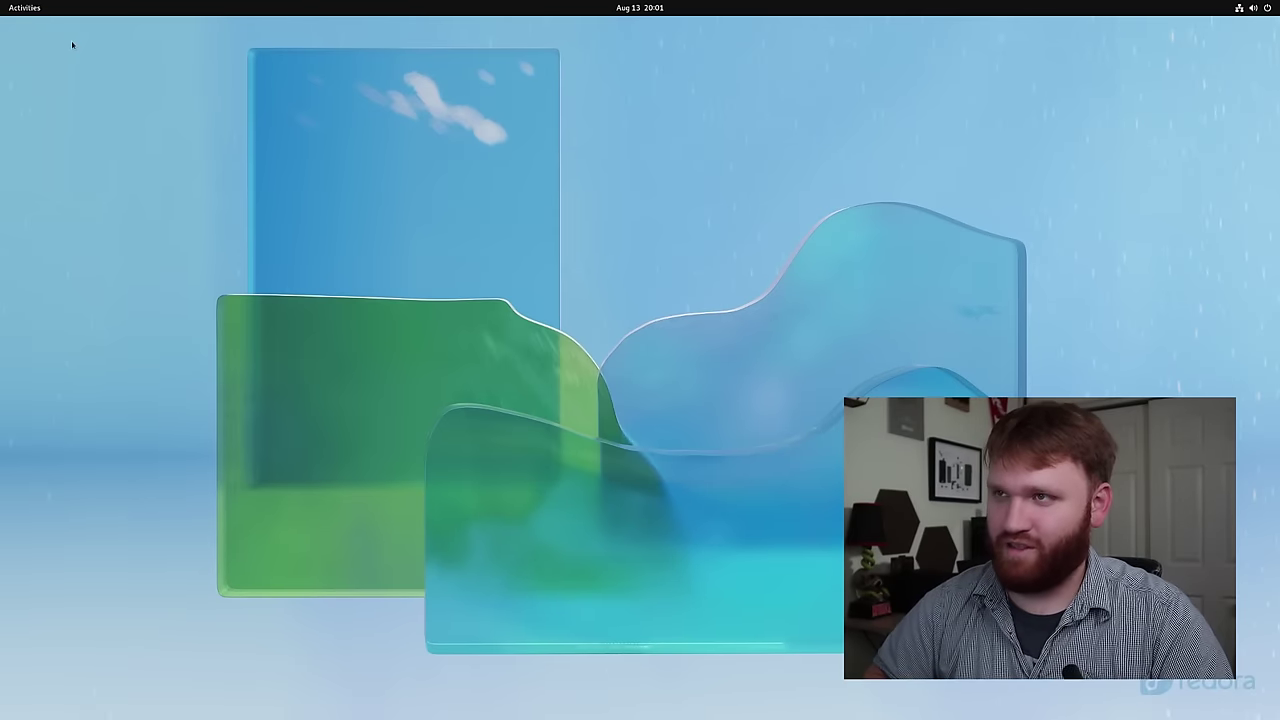
- Launch Grub Customizer from the overview search and authenticate with the administrator password
left_click(37, 12)
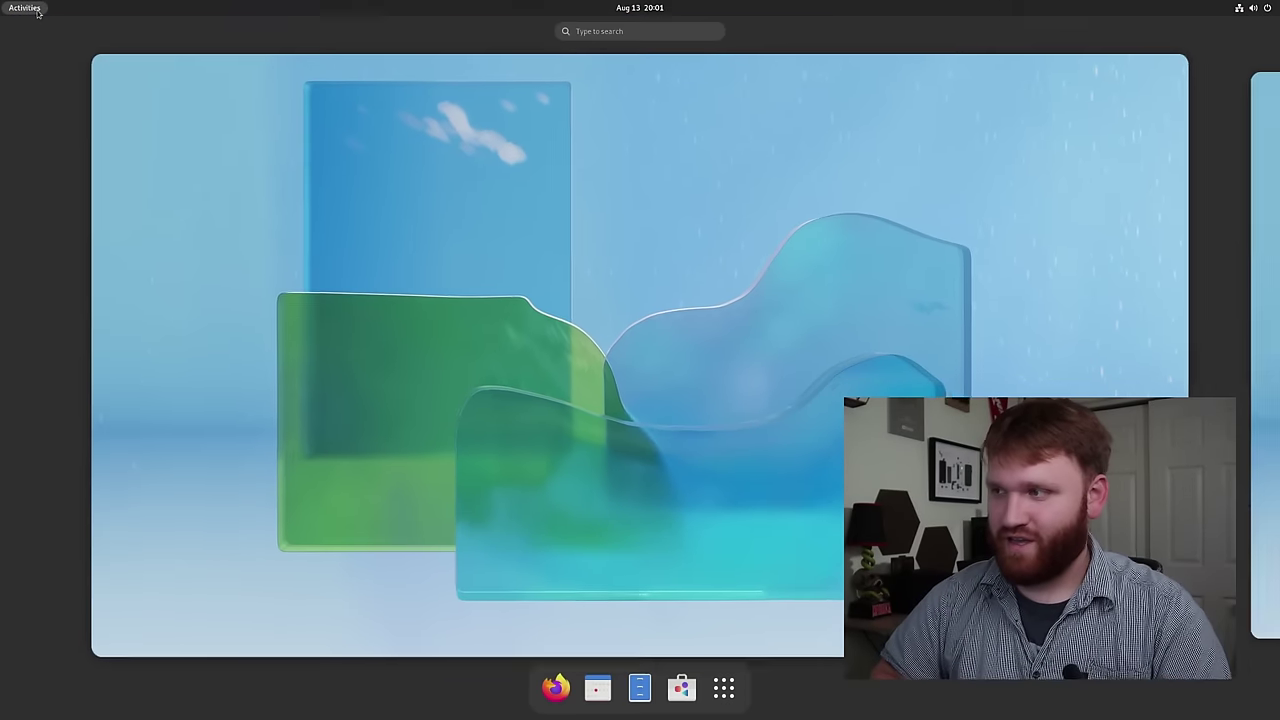
type("grub")
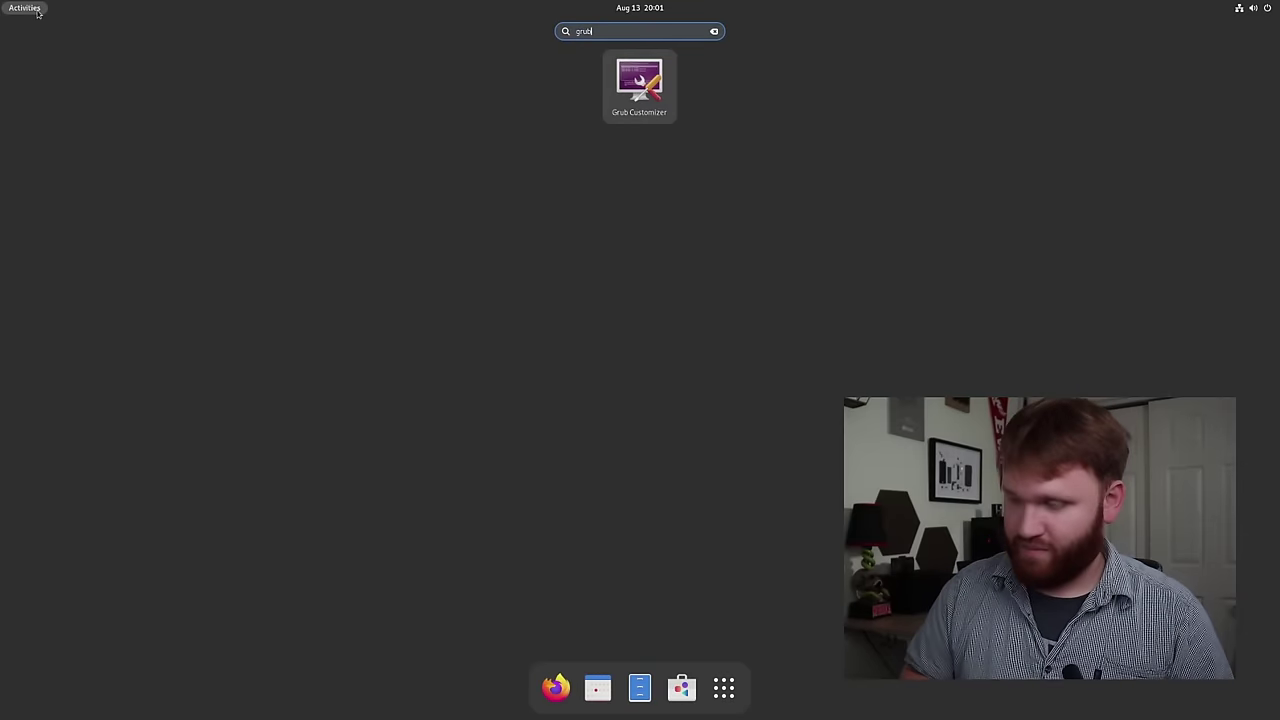
key("Return")
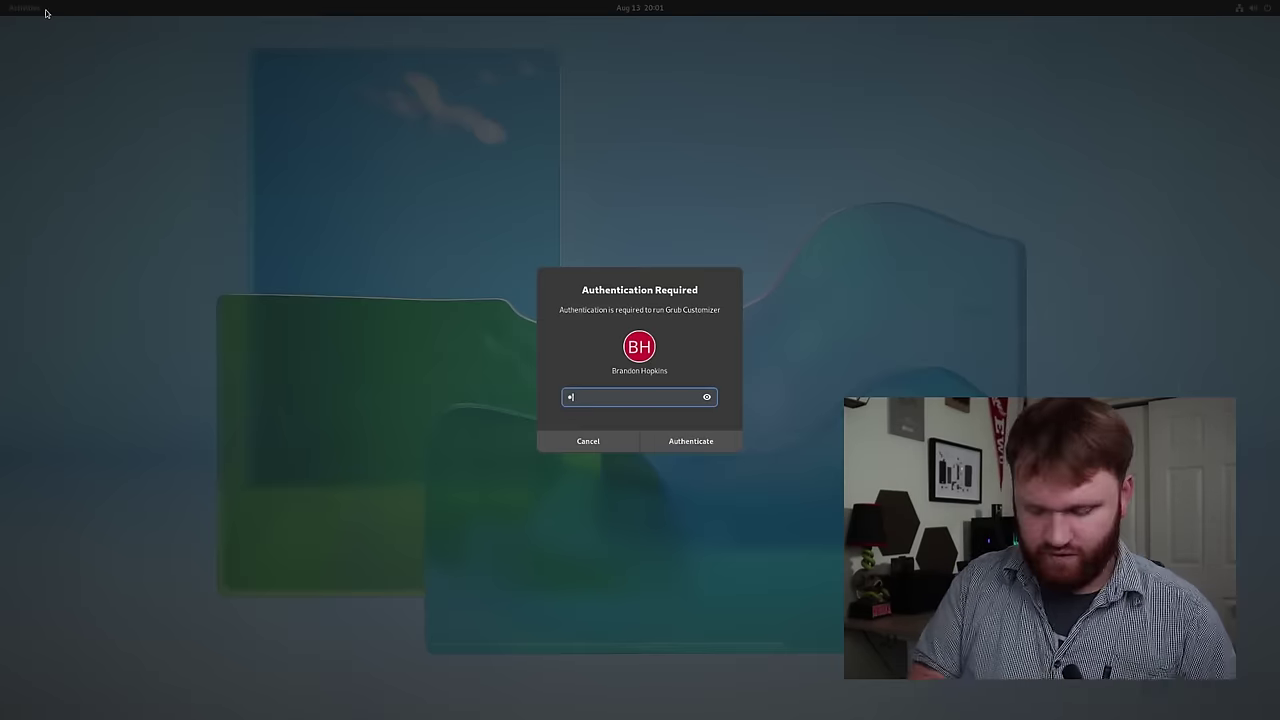
key("Return")
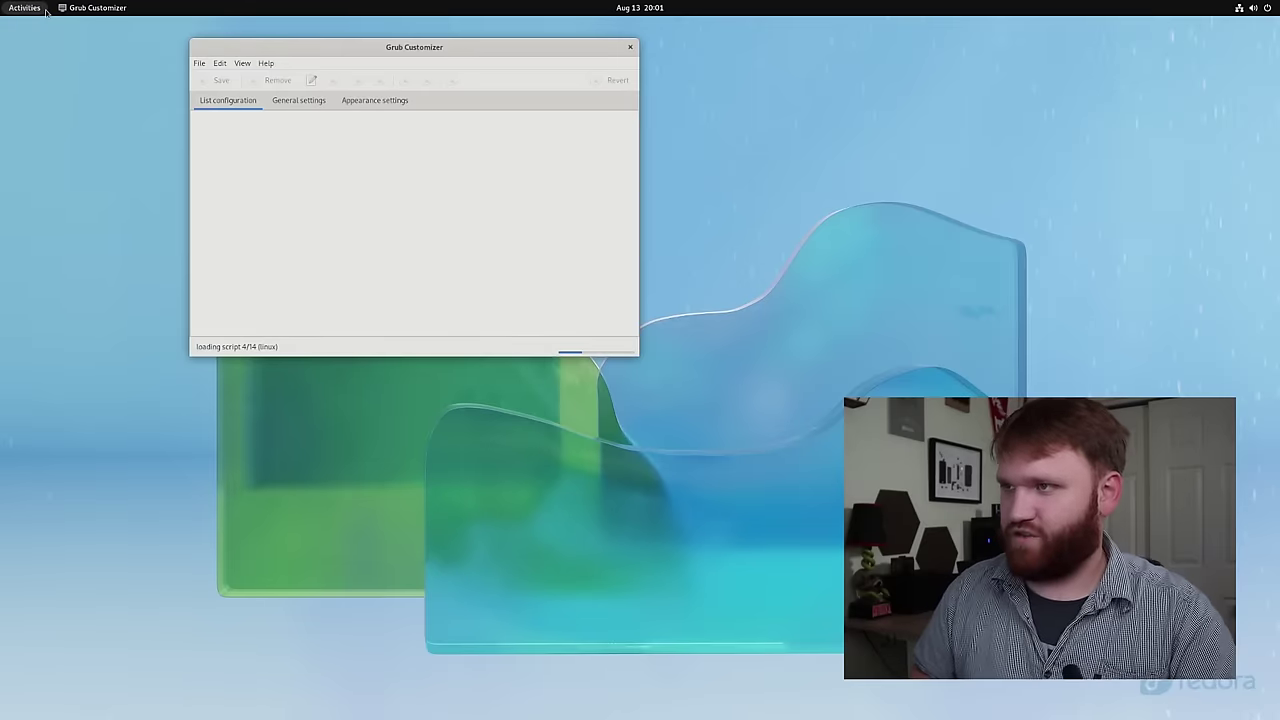
- Review the Windows Boot Manager and UEFI Firmware Settings entries, then quit without updating
left_click(46, 11)
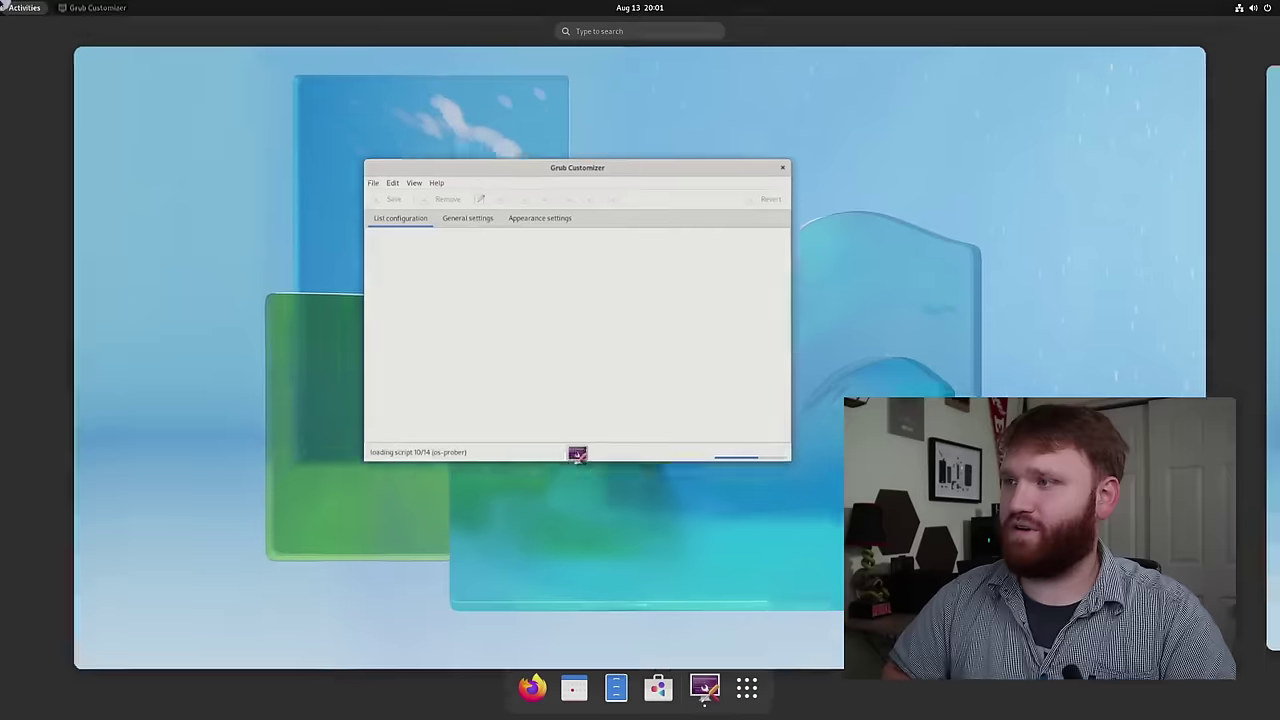
left_click(531, 329)
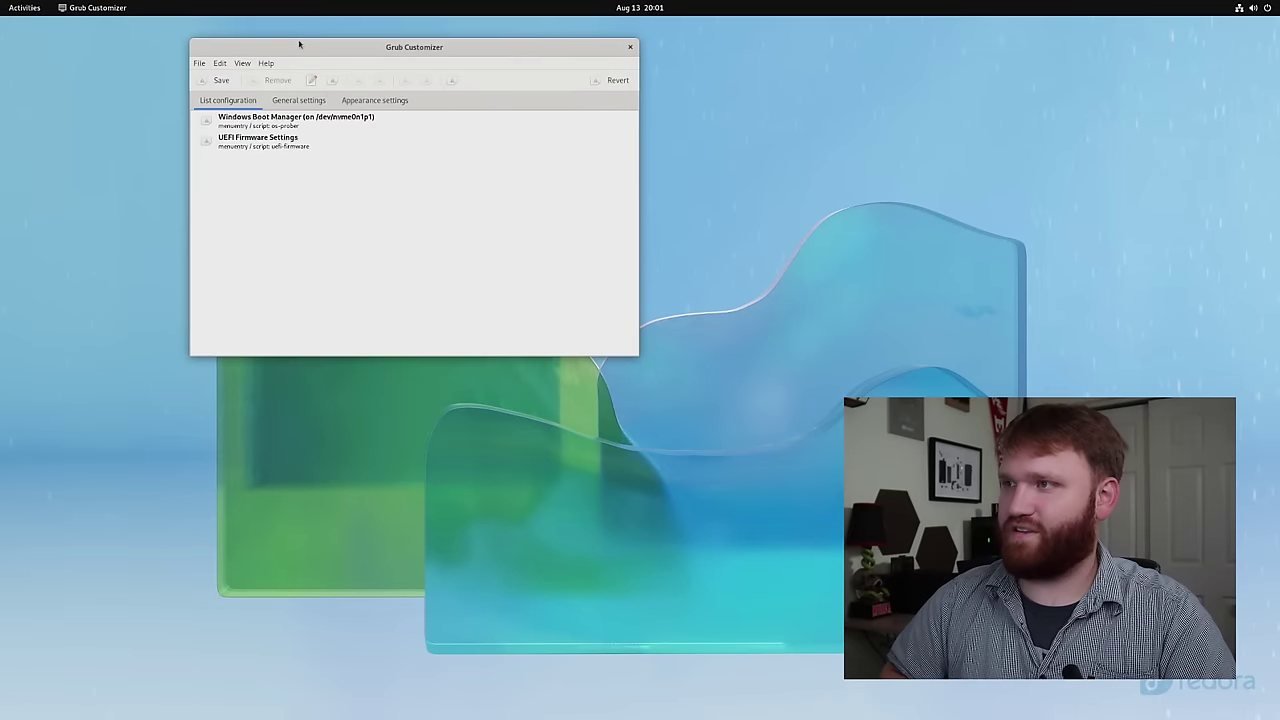
left_click_drag(298, 44, 297, 62)
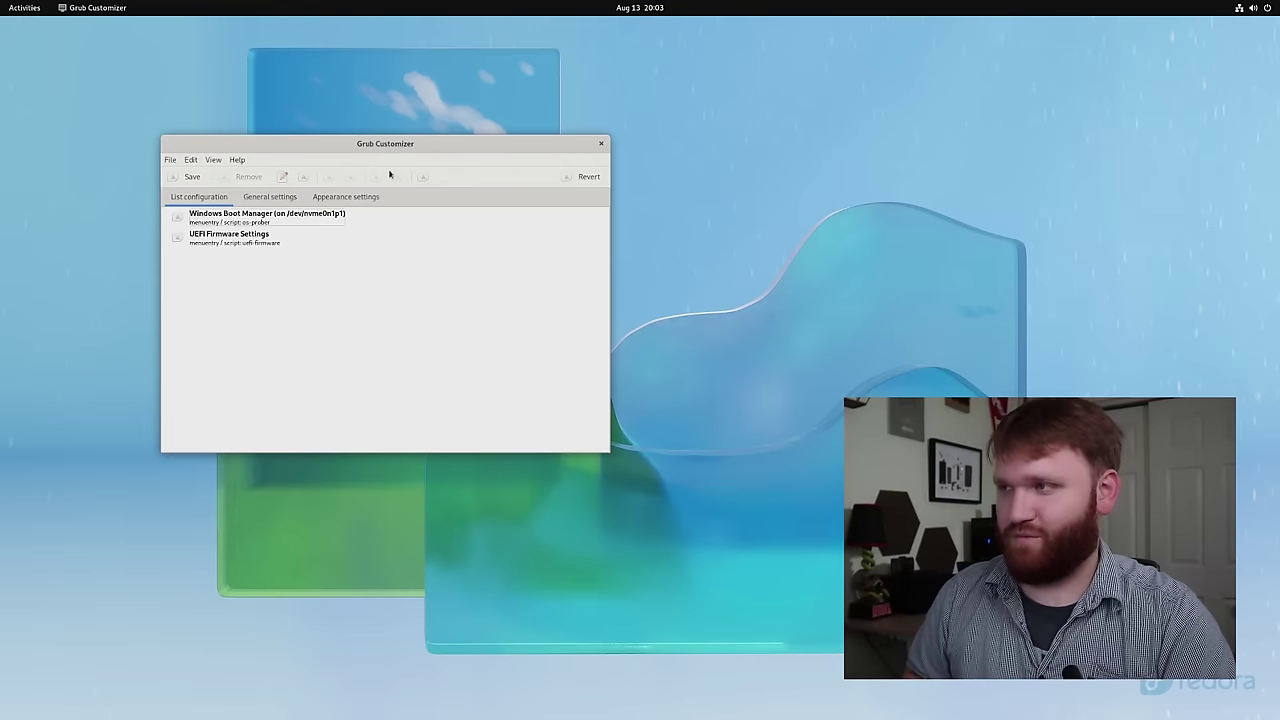
left_click(601, 145)
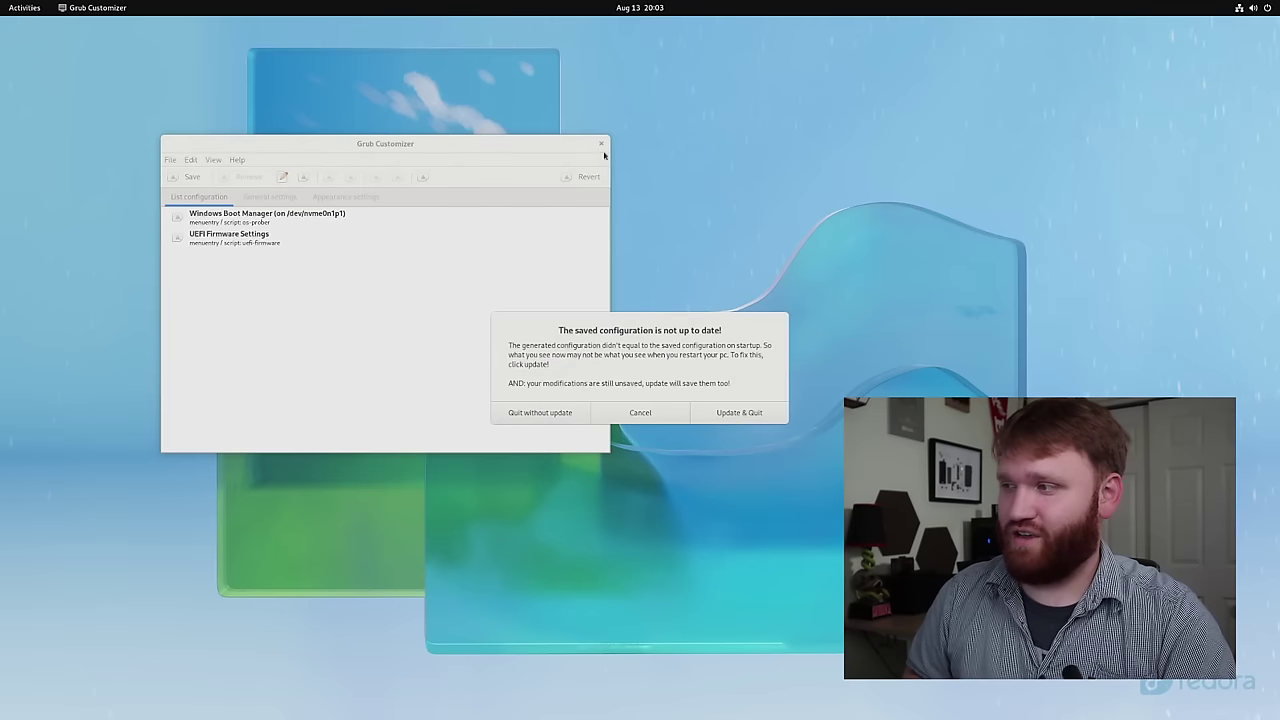
left_click(522, 412)
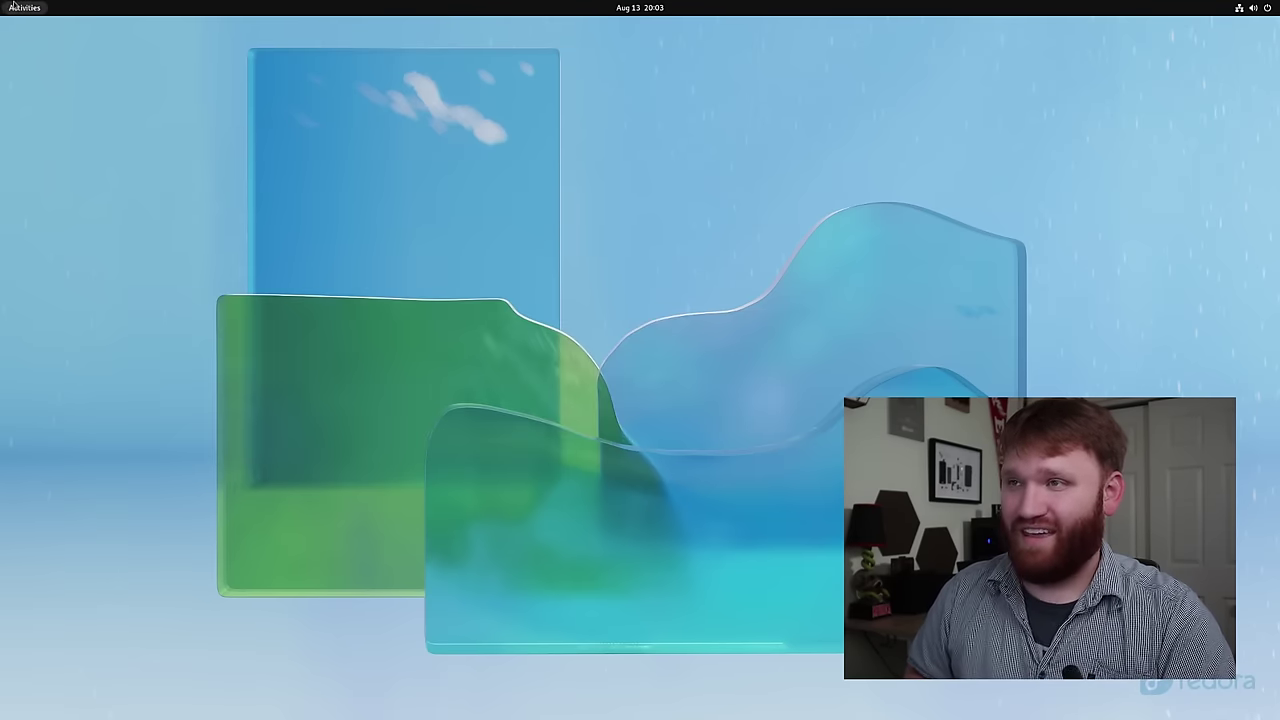
left_click(14, 7)
- Open Terminal from the overview search and enlarge its text
type("terminal")
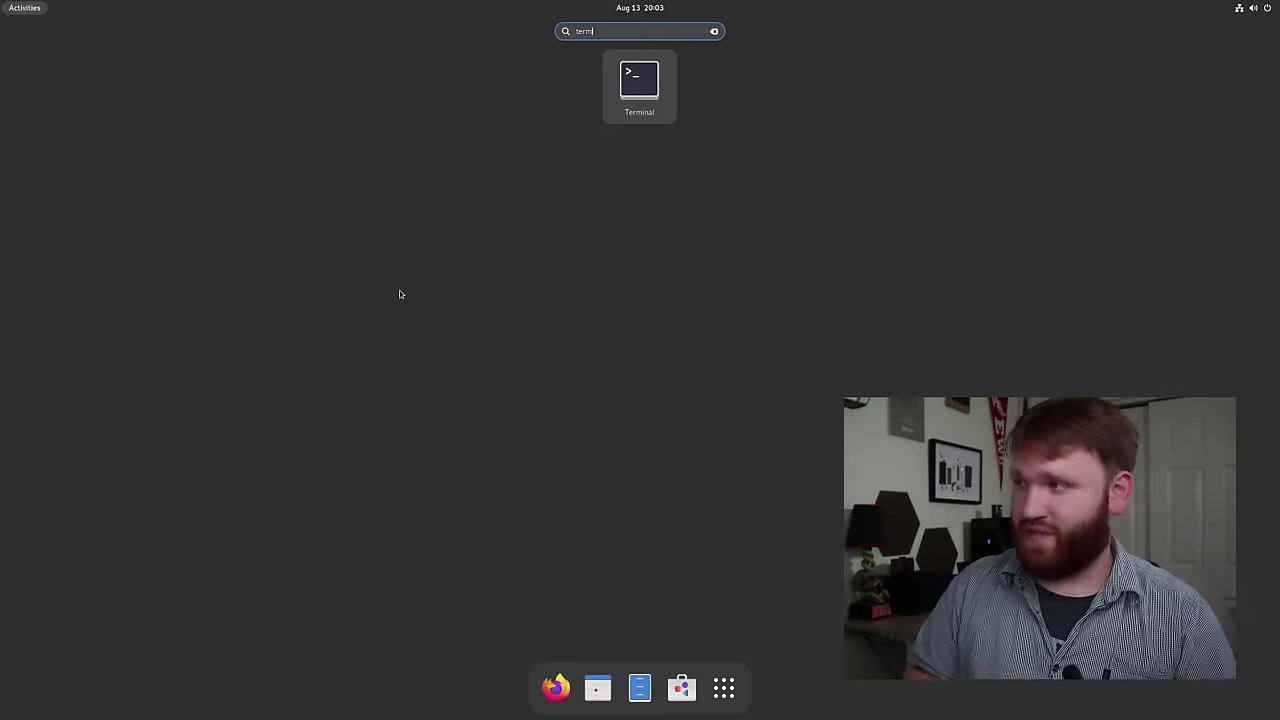
key("Return")
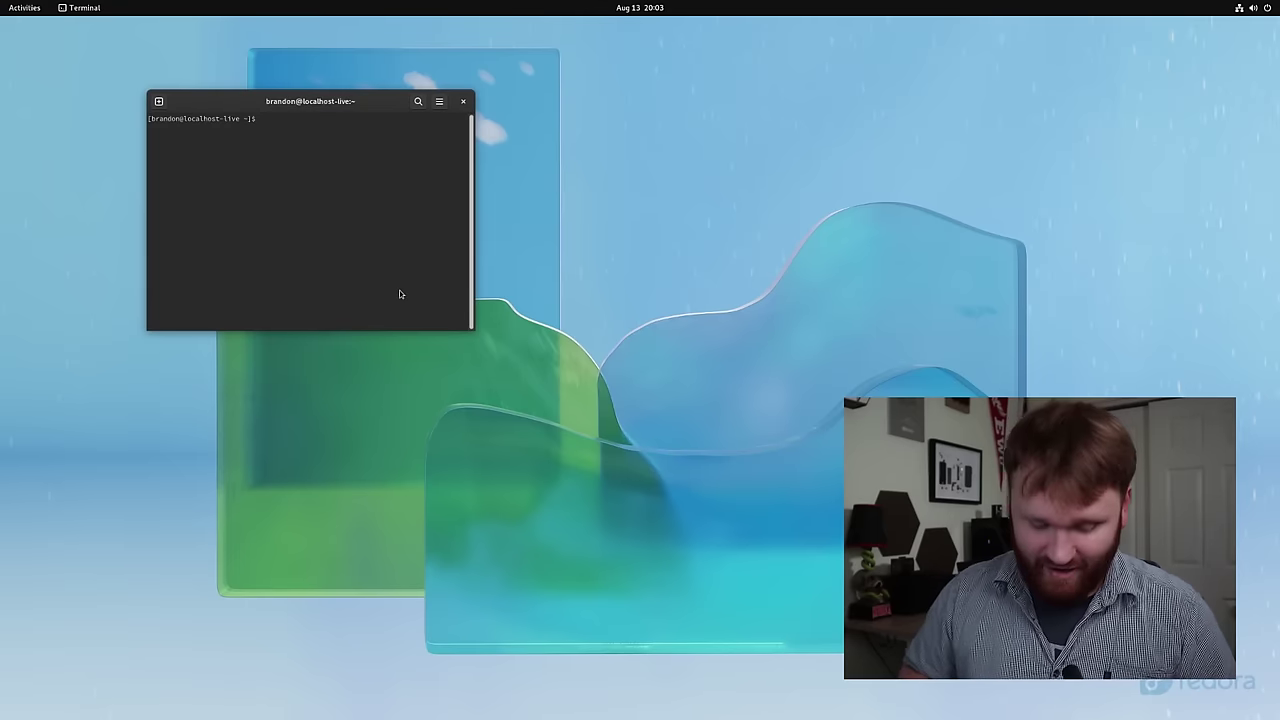
key("ctrl+plus")
key("ctrl+plus")
key("ctrl+plus")
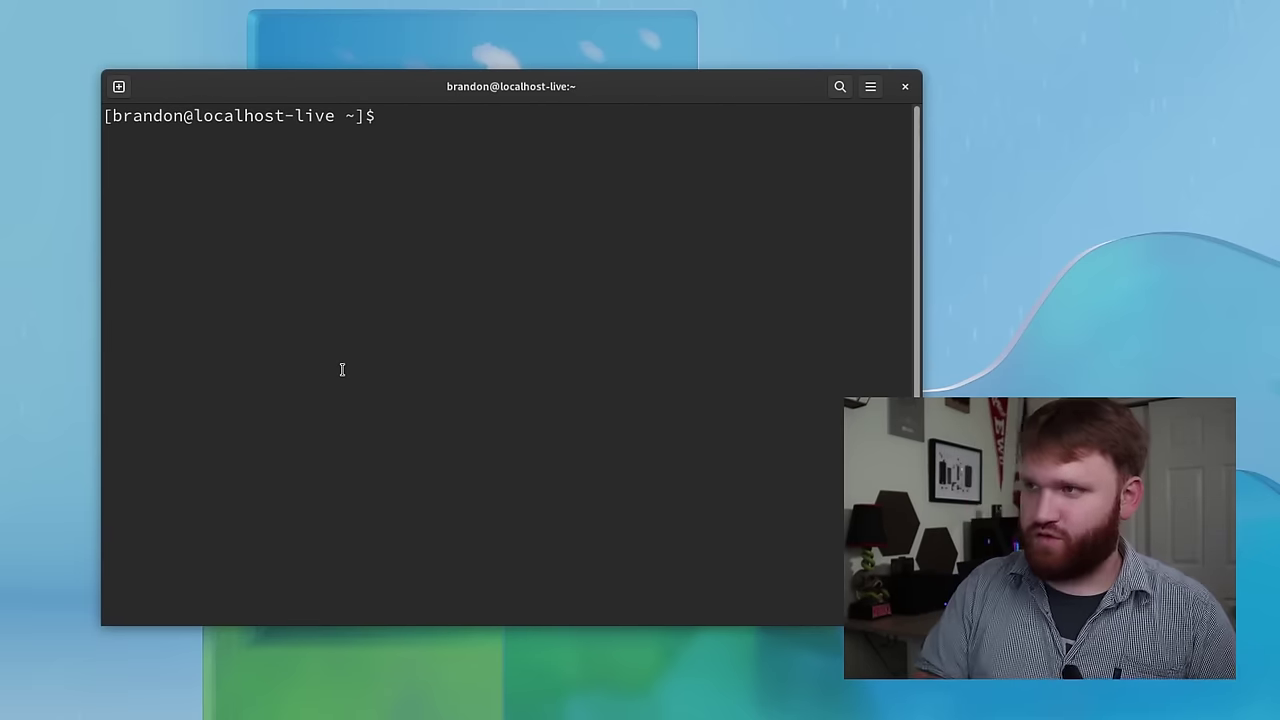
- Run sudo nano /ect/default/grub, then cancel and recall it to fix the /ect typo
type("sudo")
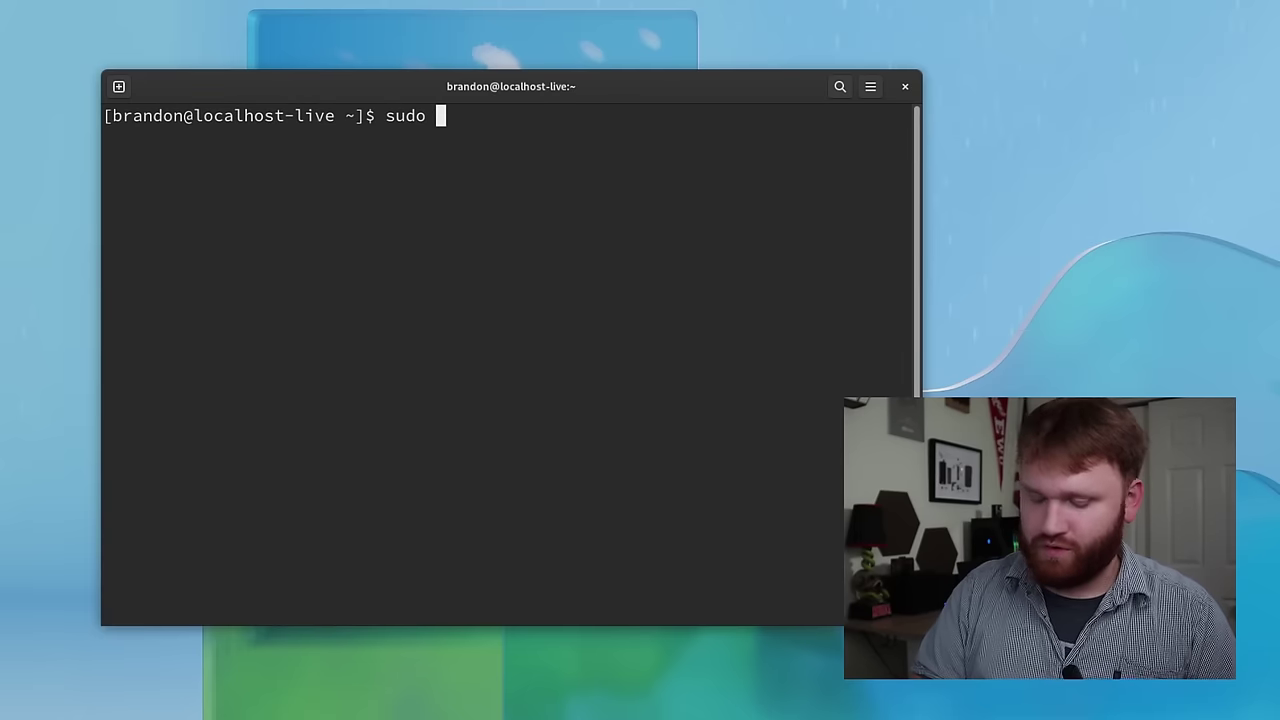
type(" nano")
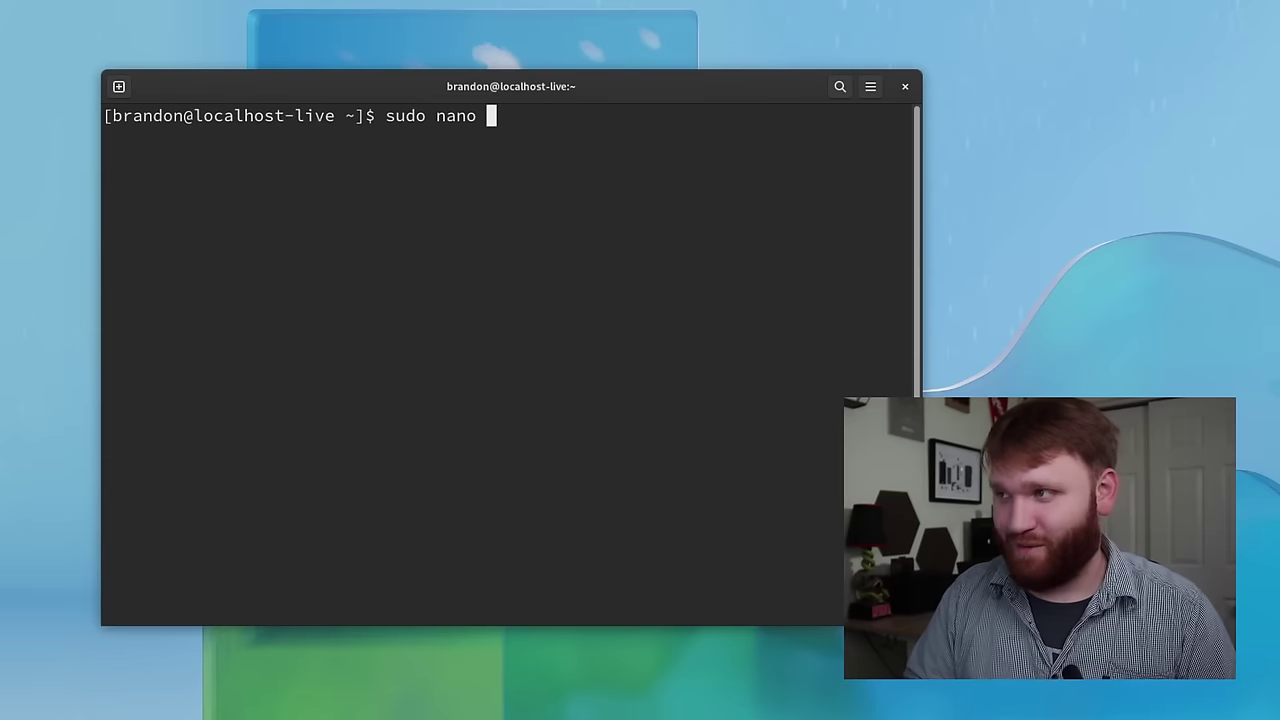
type("/ect/")
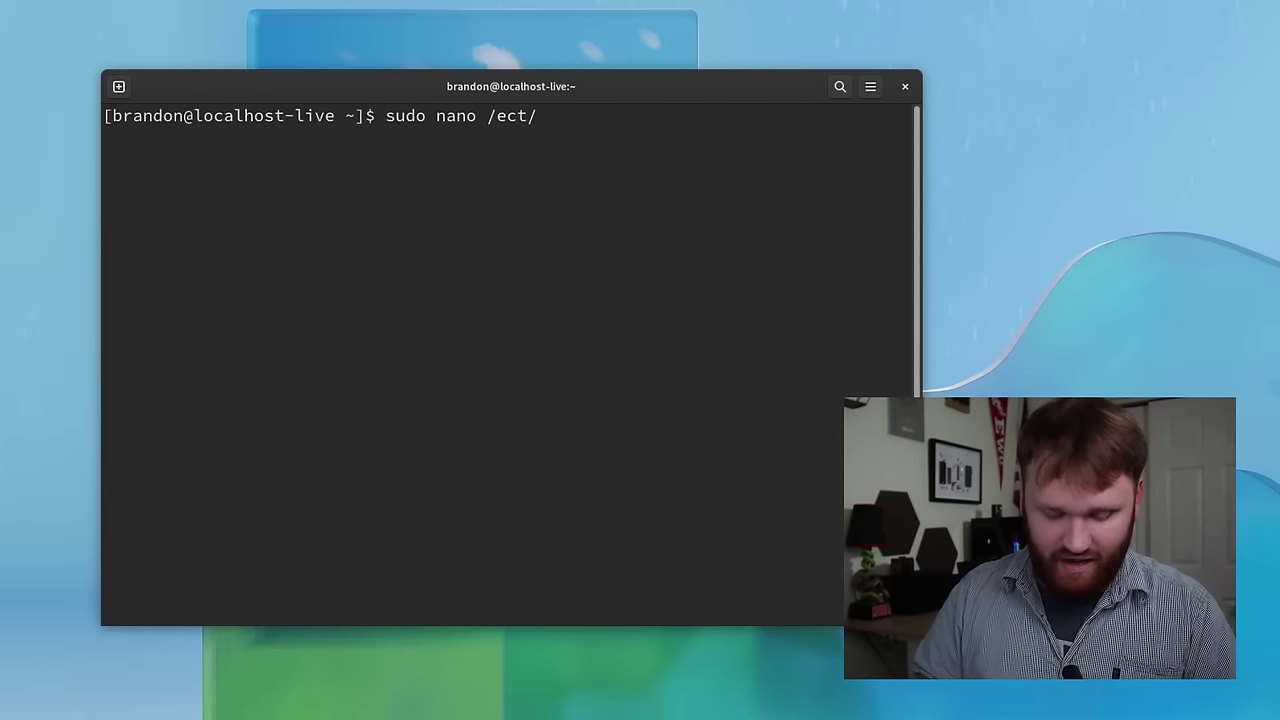
type("default/grub")
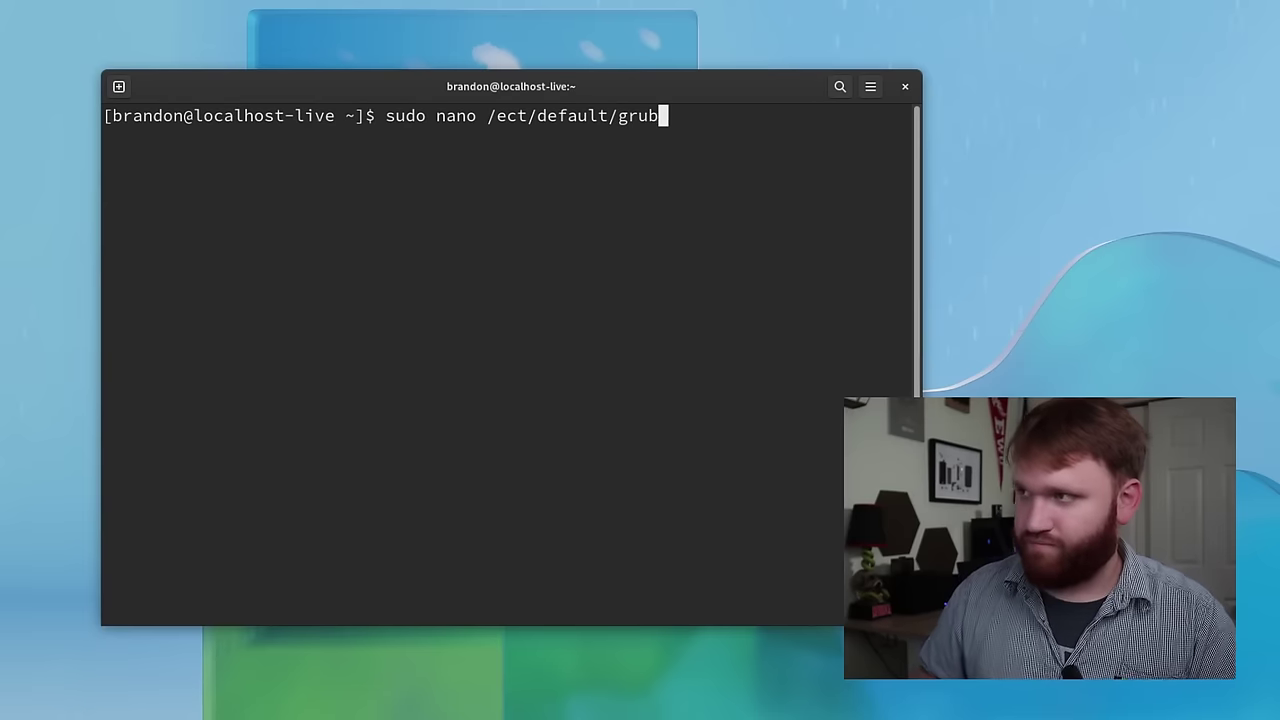
key("Return")
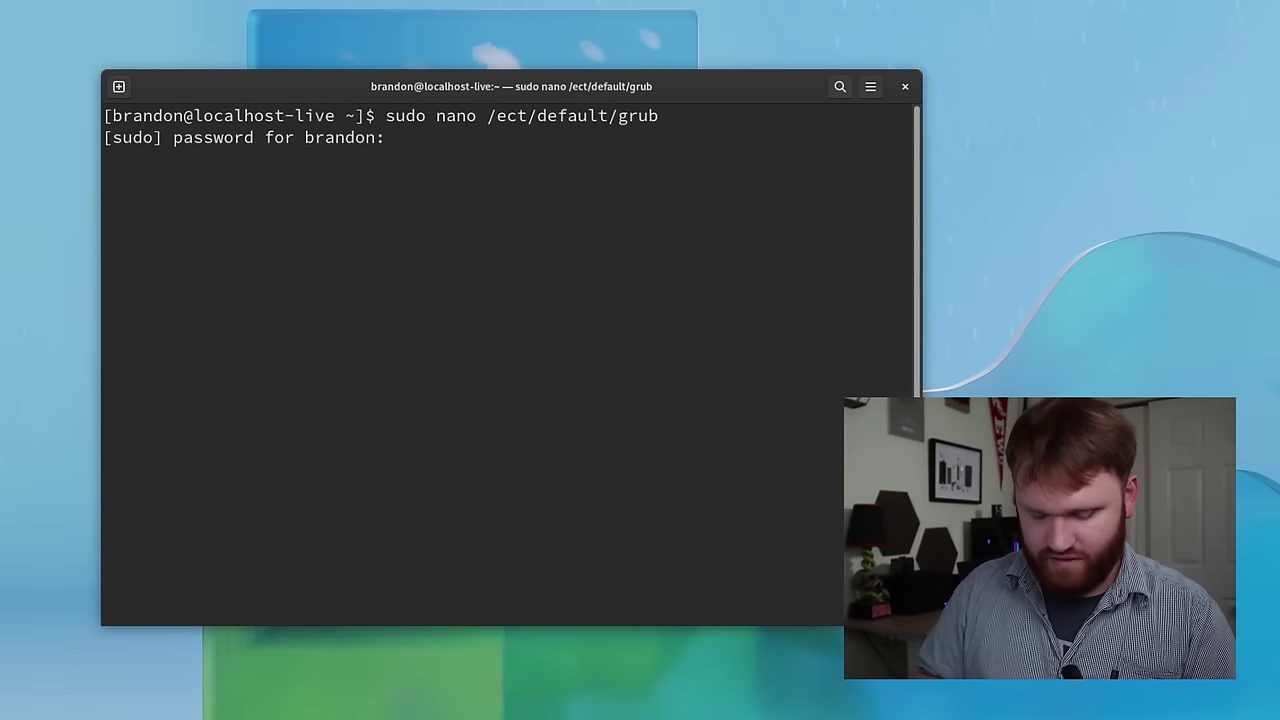
key("ctrl+c")
key("Up")
key("Left")
key("Left")
key("Left")
key("Left")
key("Left")
key("Left")
key("Left")
key("Left")
key("Left")
key("Left")
key("Left")
key("Left")
key("Left")
key("BackSpace")
key("BackSpace")
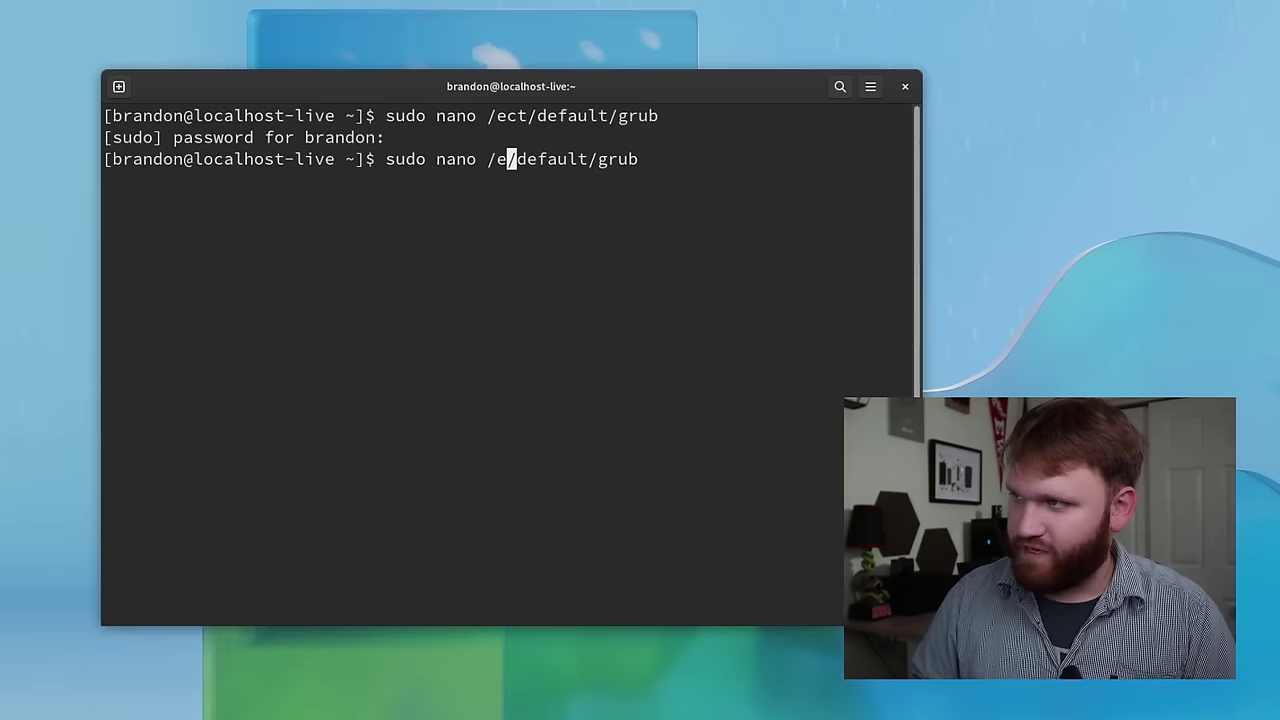
- Open /etc/default/grub in nano, set GRUB_ENABLE_BLSCFG=false, save and exit
type("tc")
key("Return")
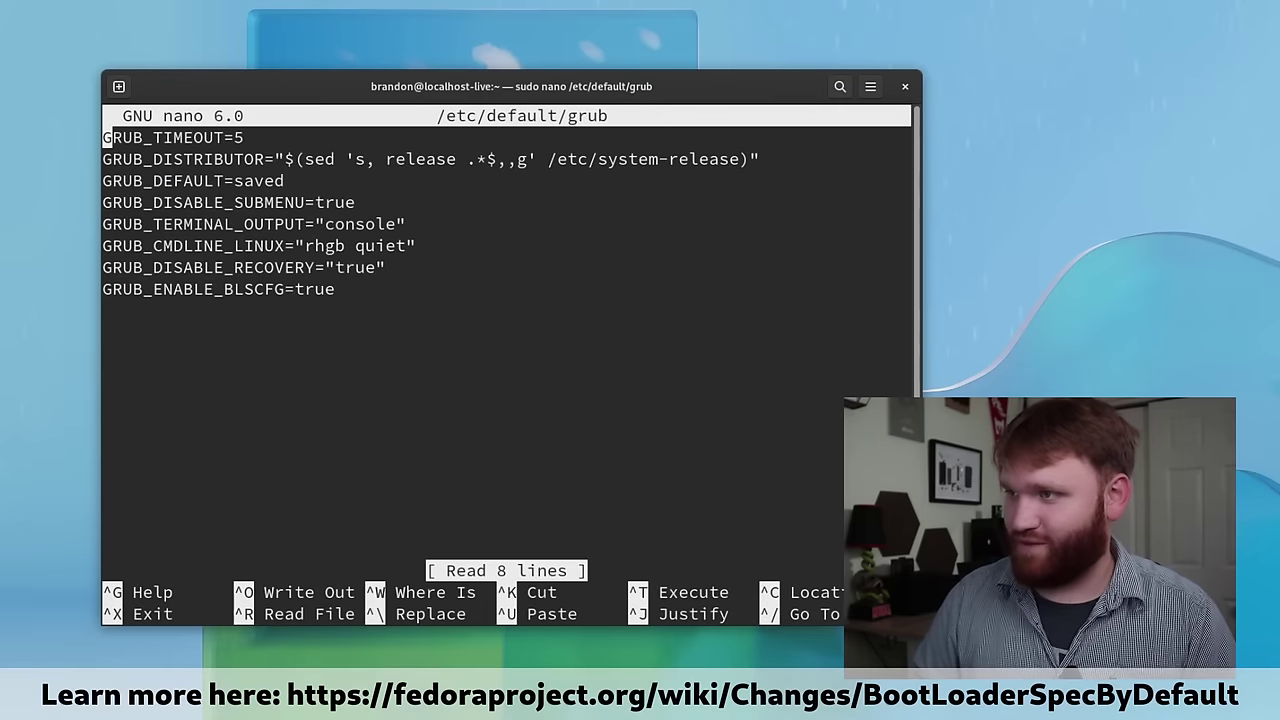
key("Down")
key("Down")
key("Down")
key("Down")
key("Down")
key("Down")
key("Down")
key("BackSpace")
key("BackSpace")
key("BackSpace")
key("BackSpace")
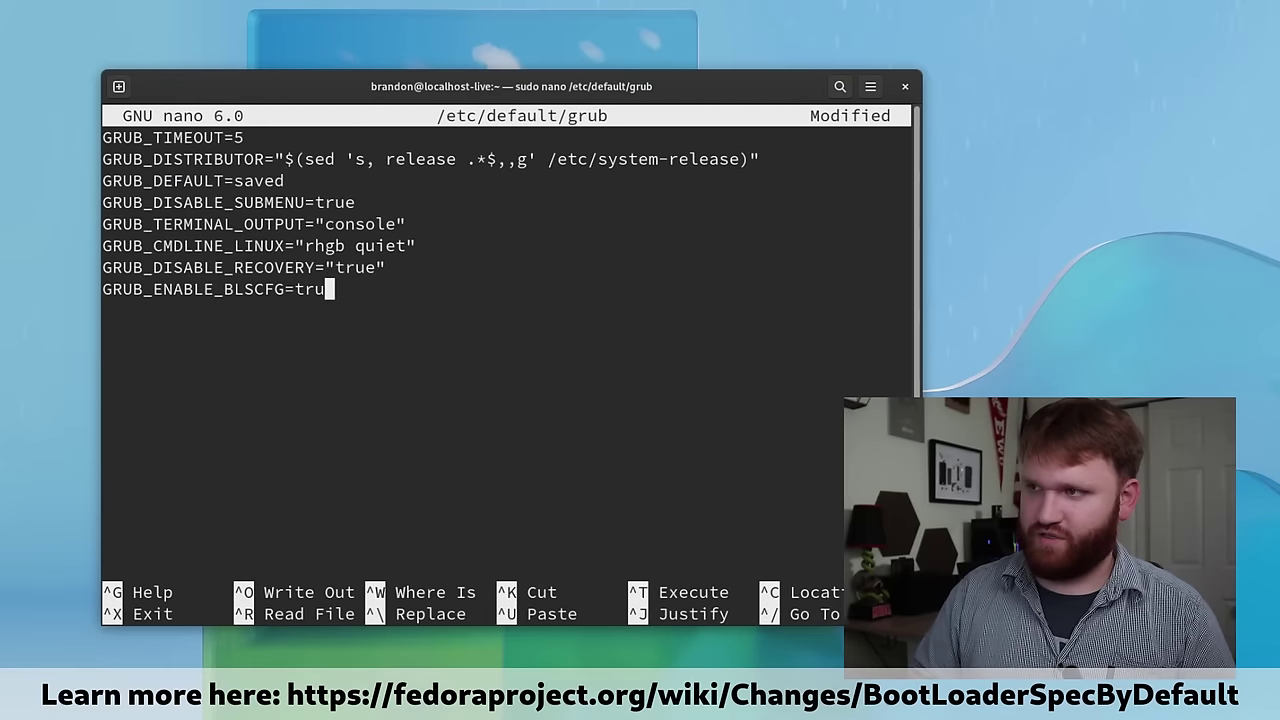
type("false")
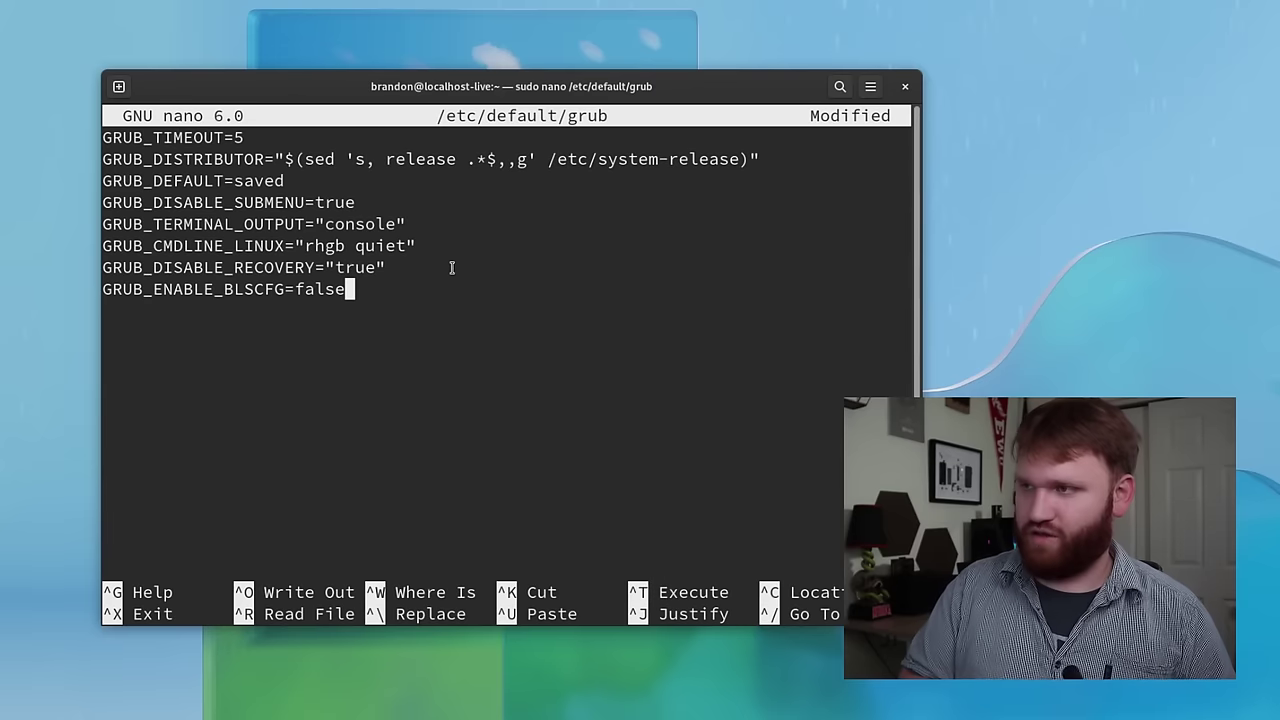
key("ctrl+o")
key("Return")
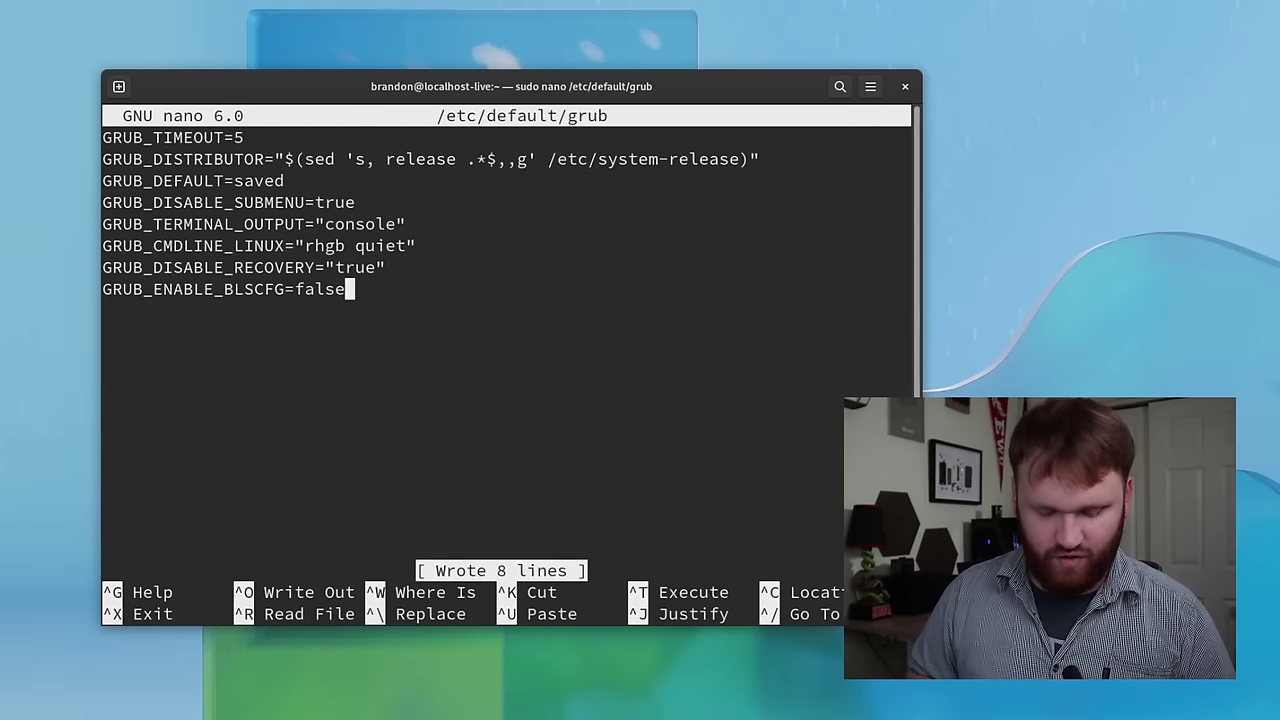
key("ctrl+x")
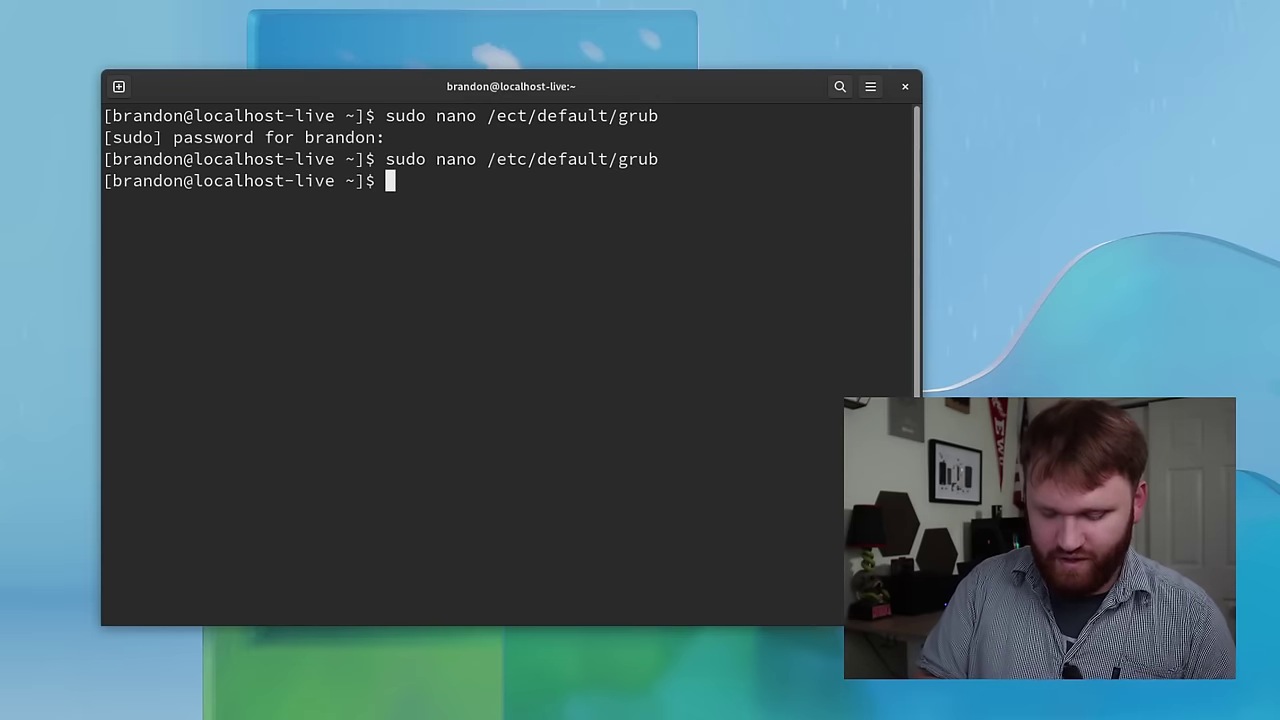
type("sudo ")
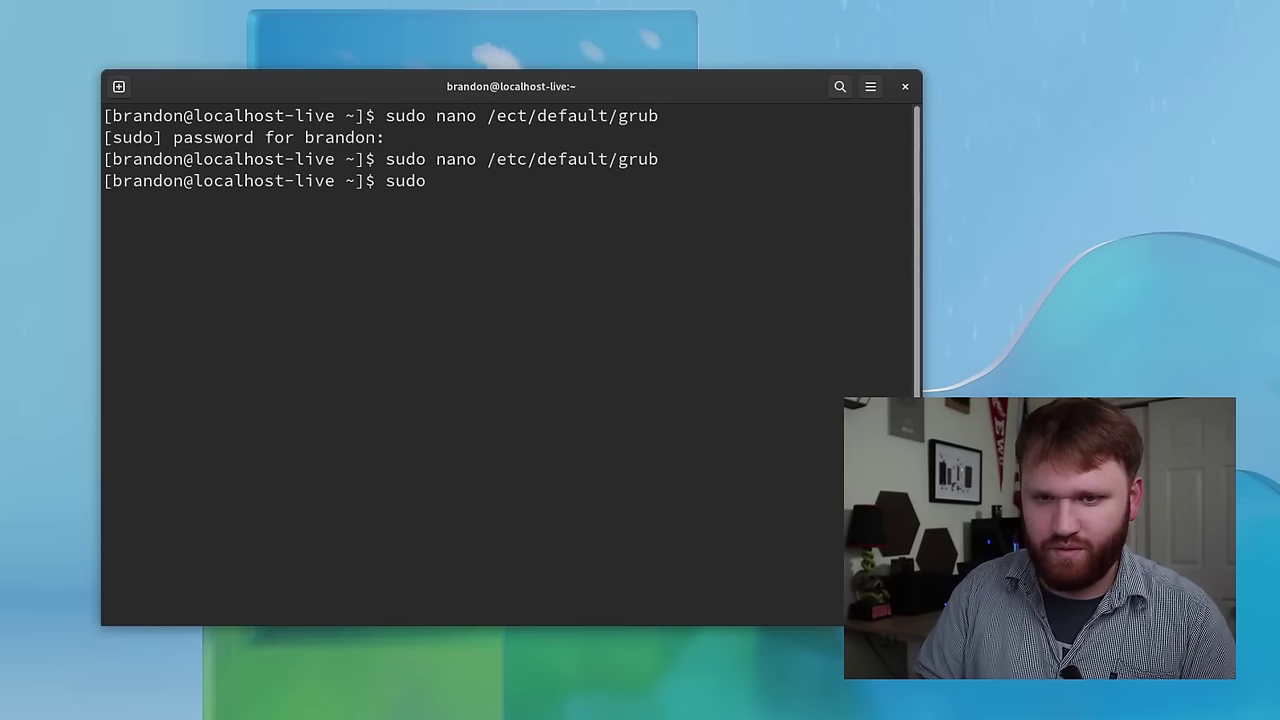
type("grub2-")
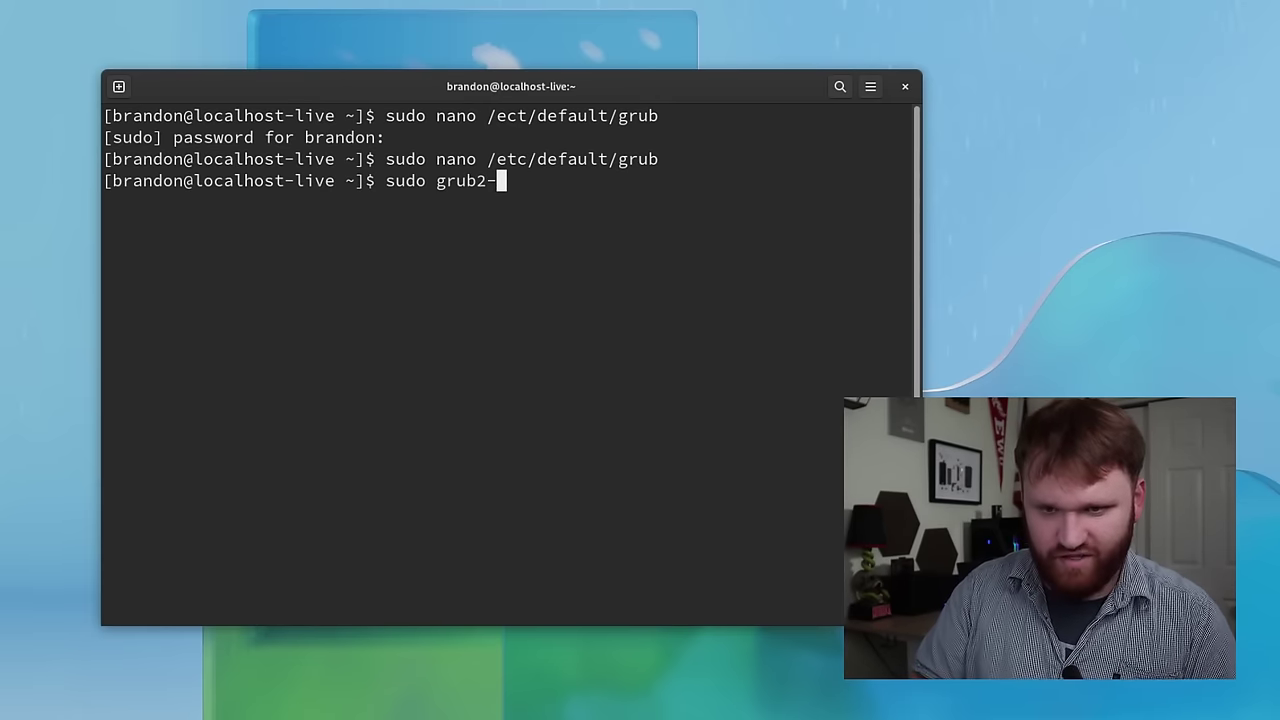
type("mkcon")
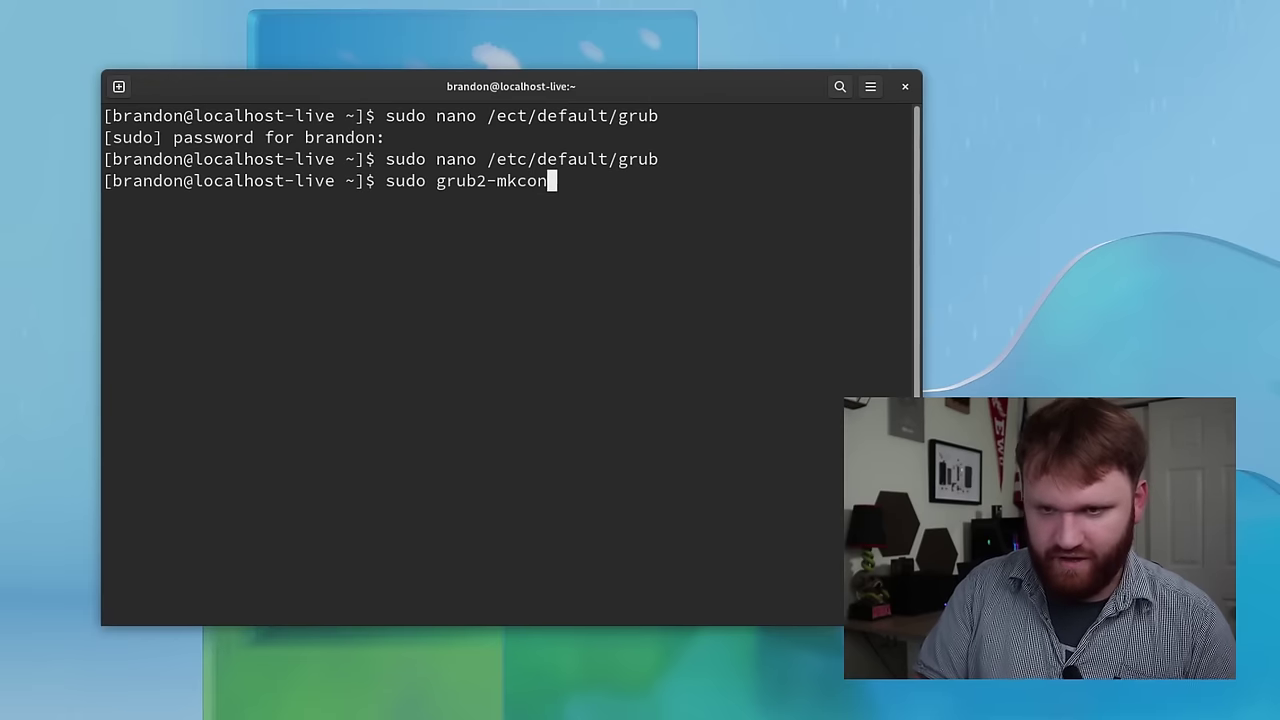
- Run grub2-mkconfig -o /boot/efi/EFI/fedora/grub.cfg to detect Windows Boot Manager, then close the terminal
key("Tab")
type("-o /b")
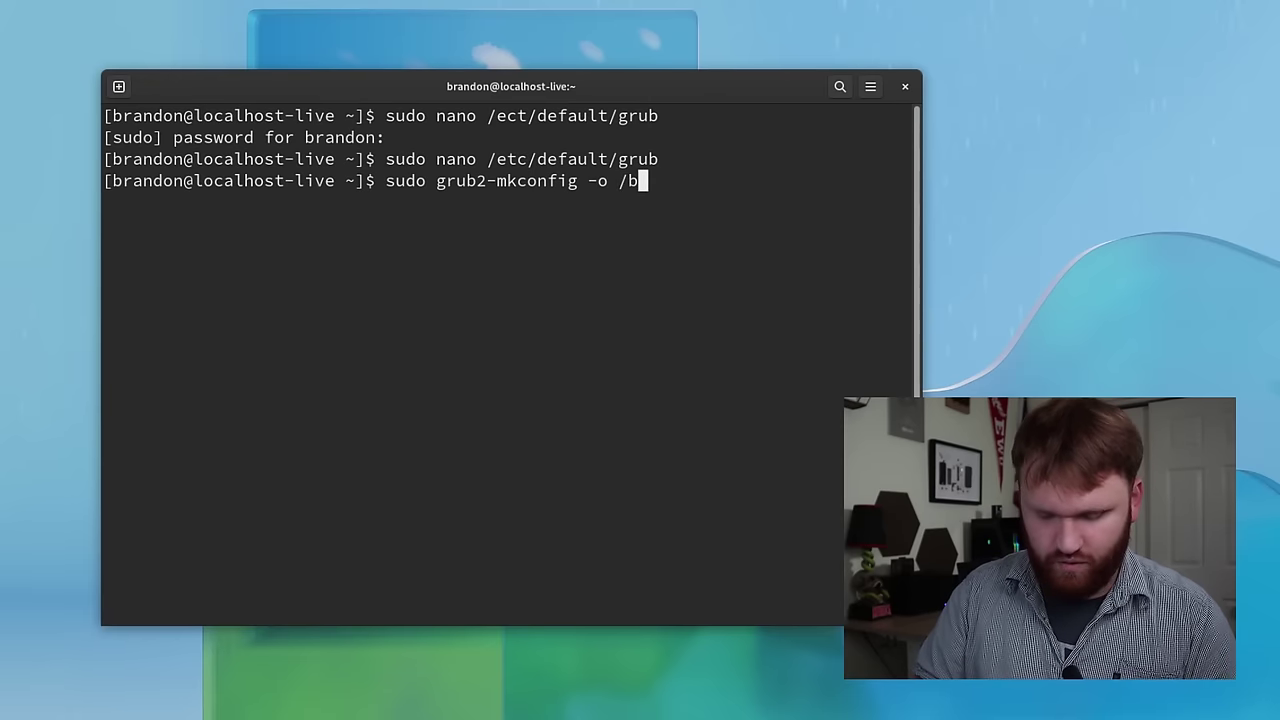
type("oot/")
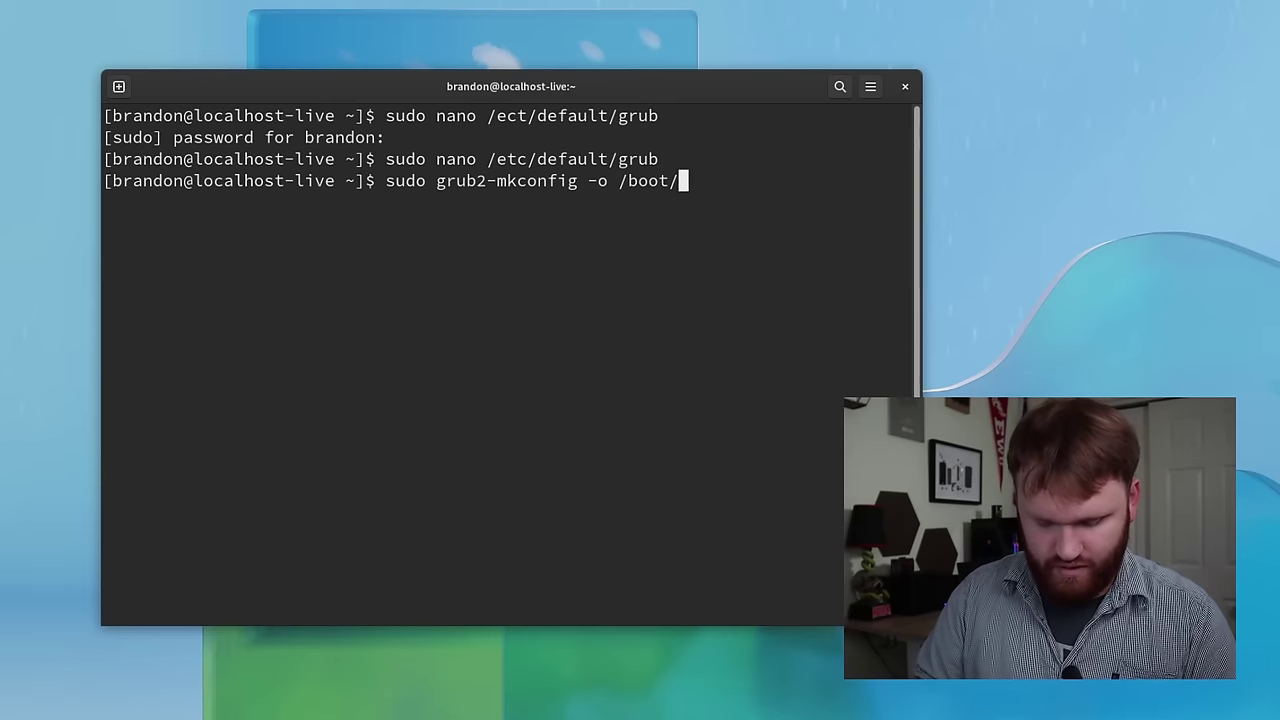
type("efi/E")
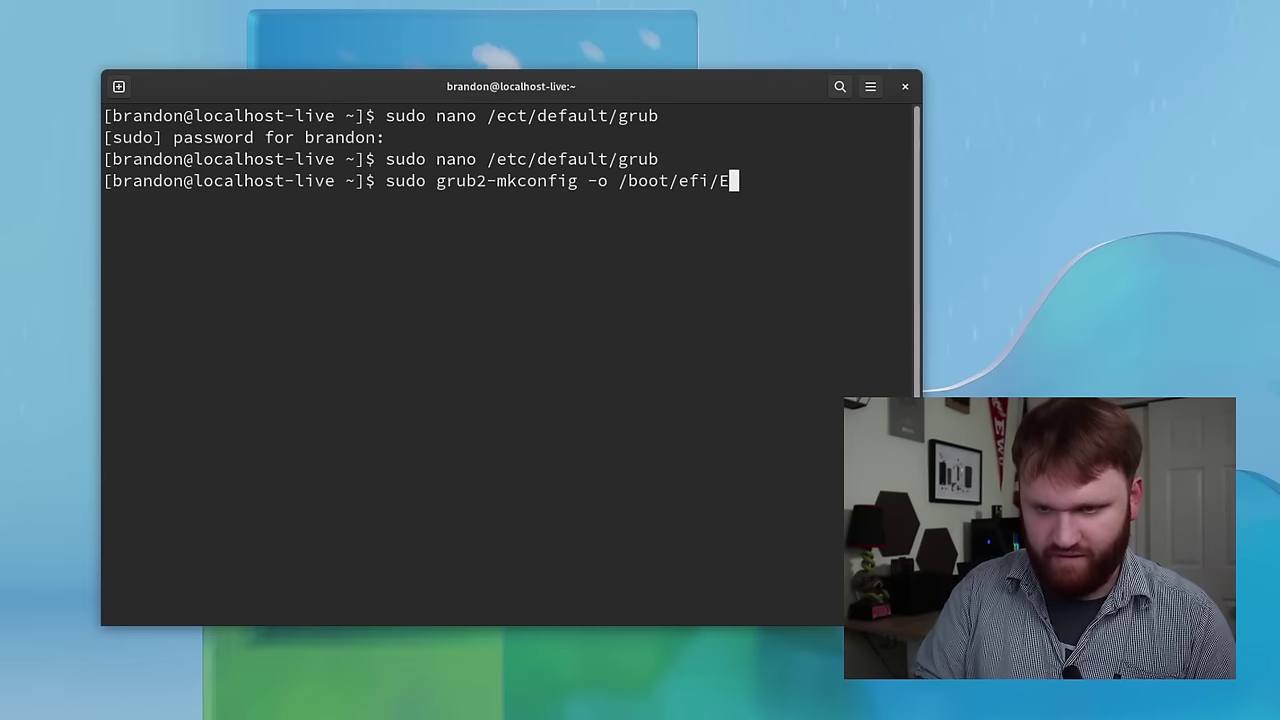
type("FI/fedora/")
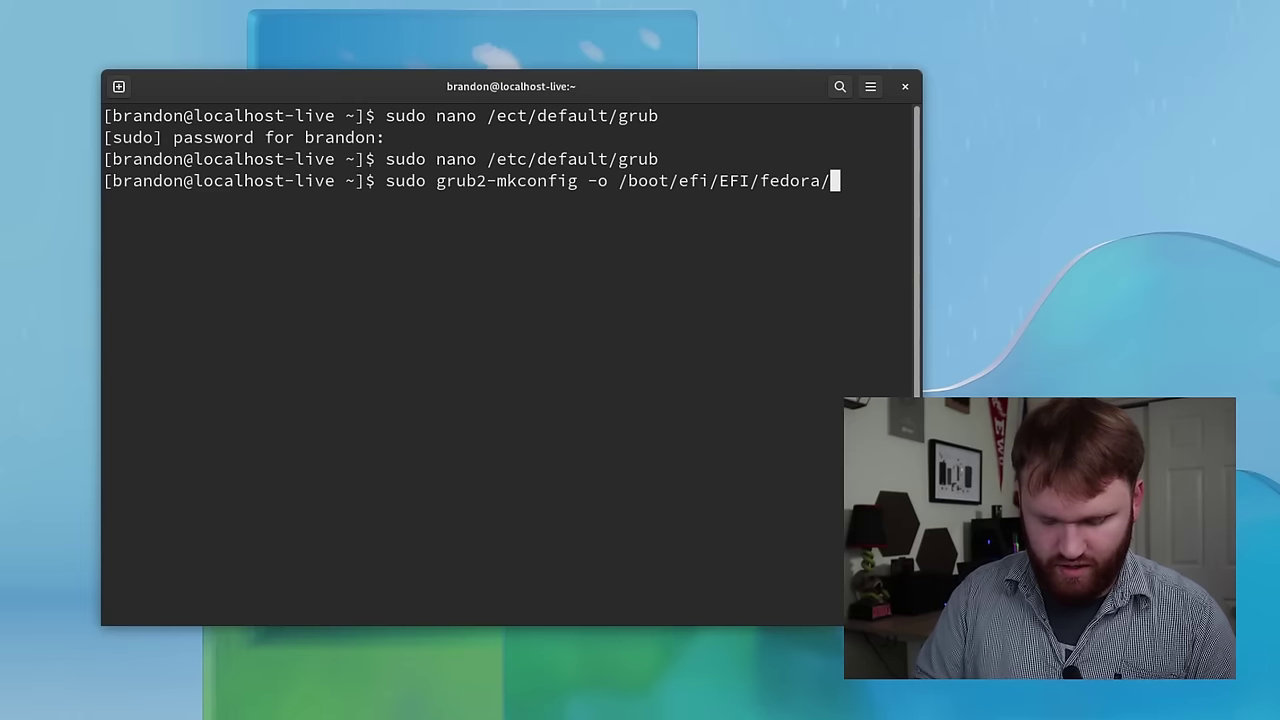
type("grub.c")
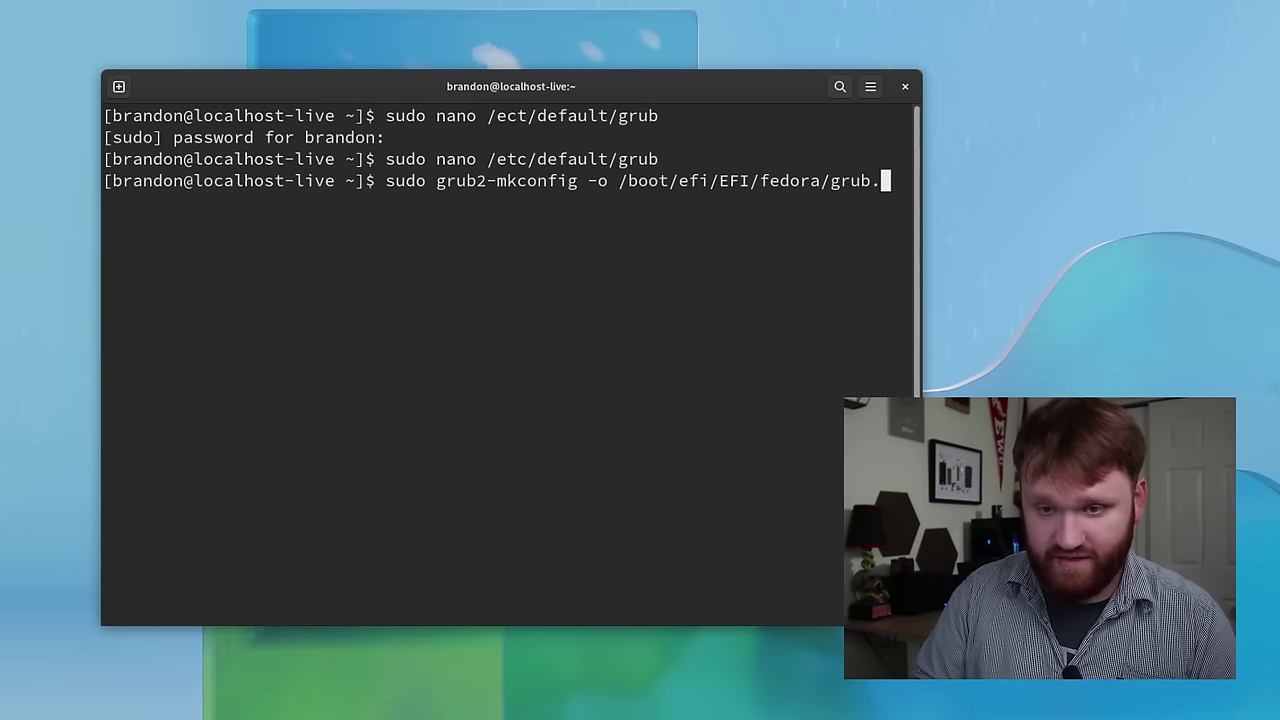
type("fg")
key("Return")
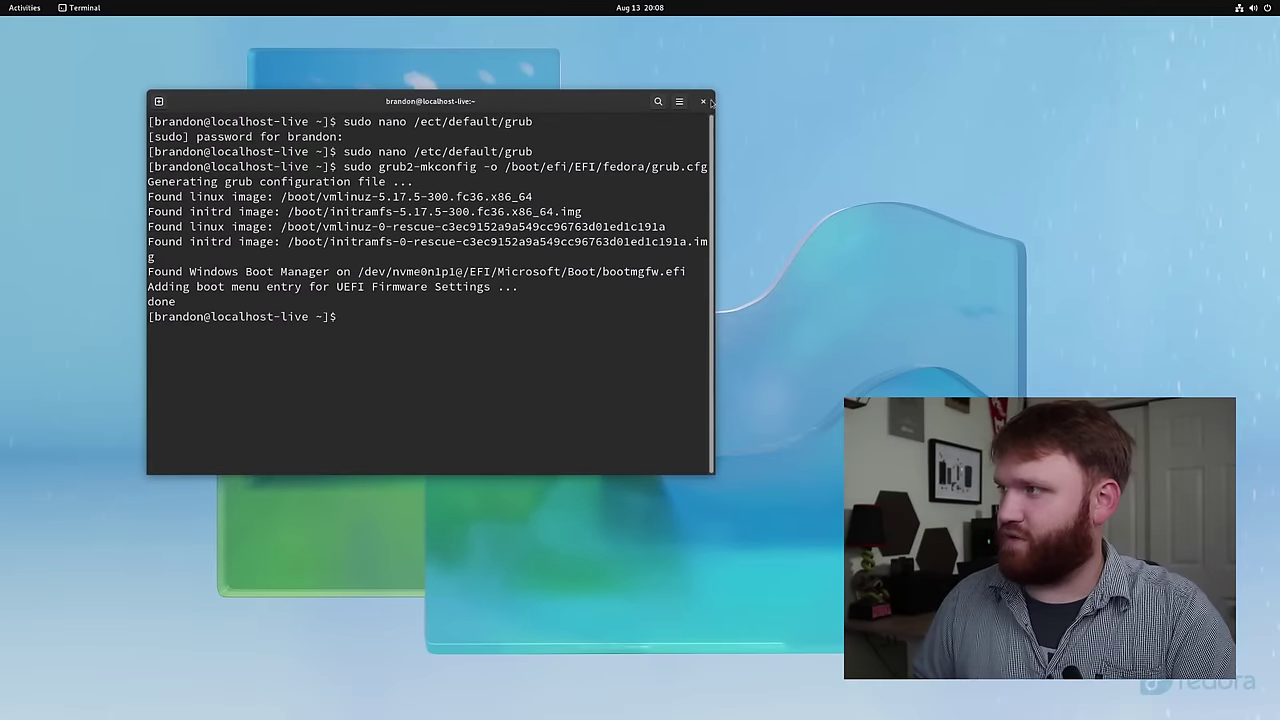
left_click(772, 96)
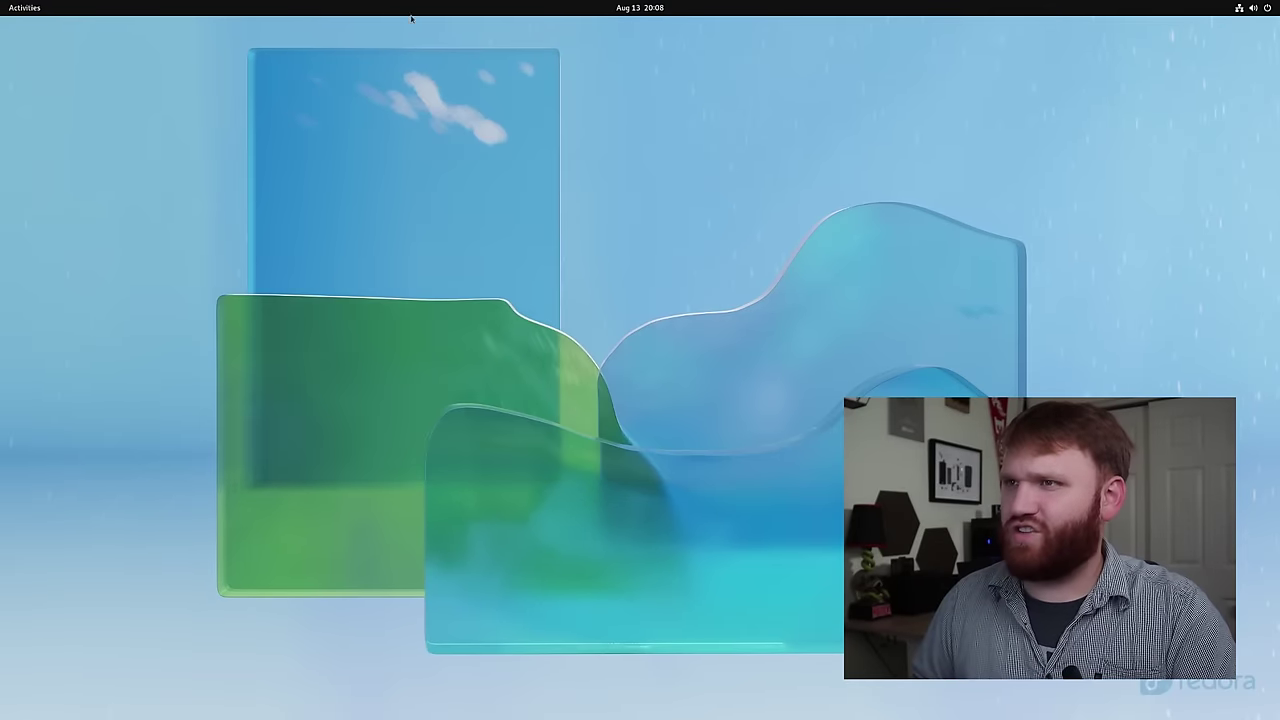
- Launch Grub Customizer from the overview search, authenticate with the password, and bring its window forward
left_click(12, 8)
type("g")
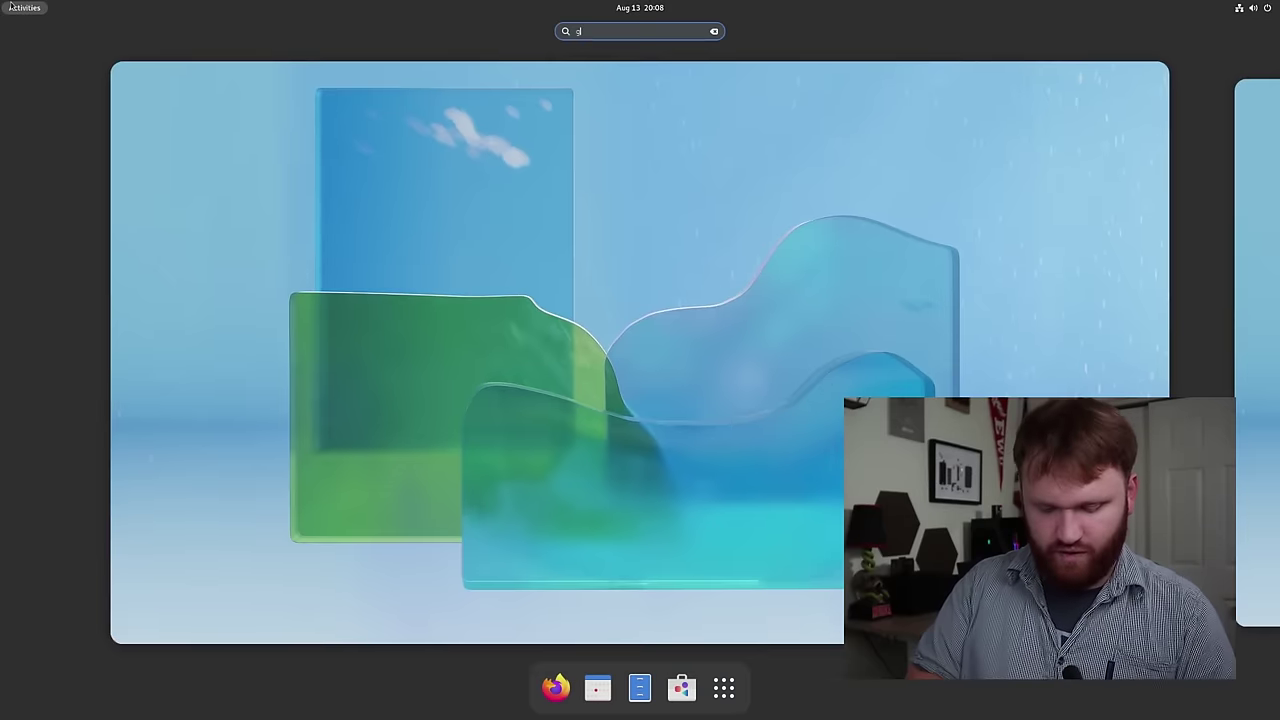
type("rub")
key("Return")
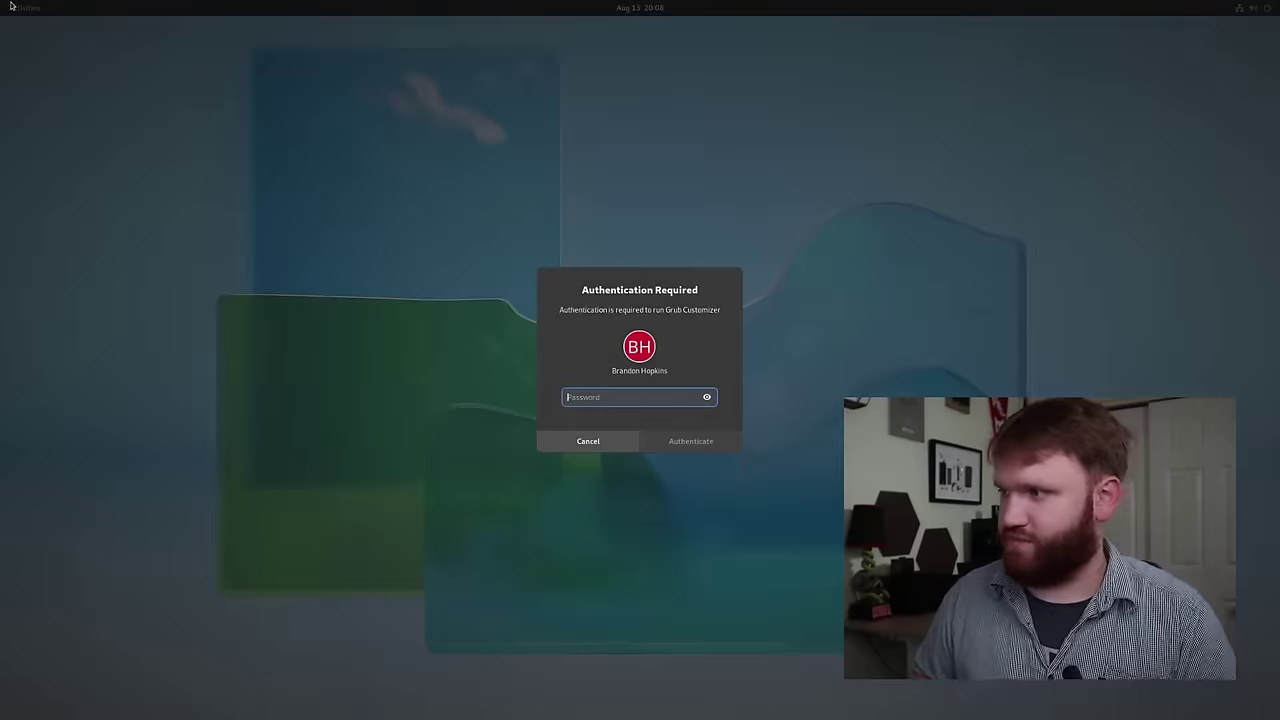
type("********")
key("Return")
left_click(10, 7)
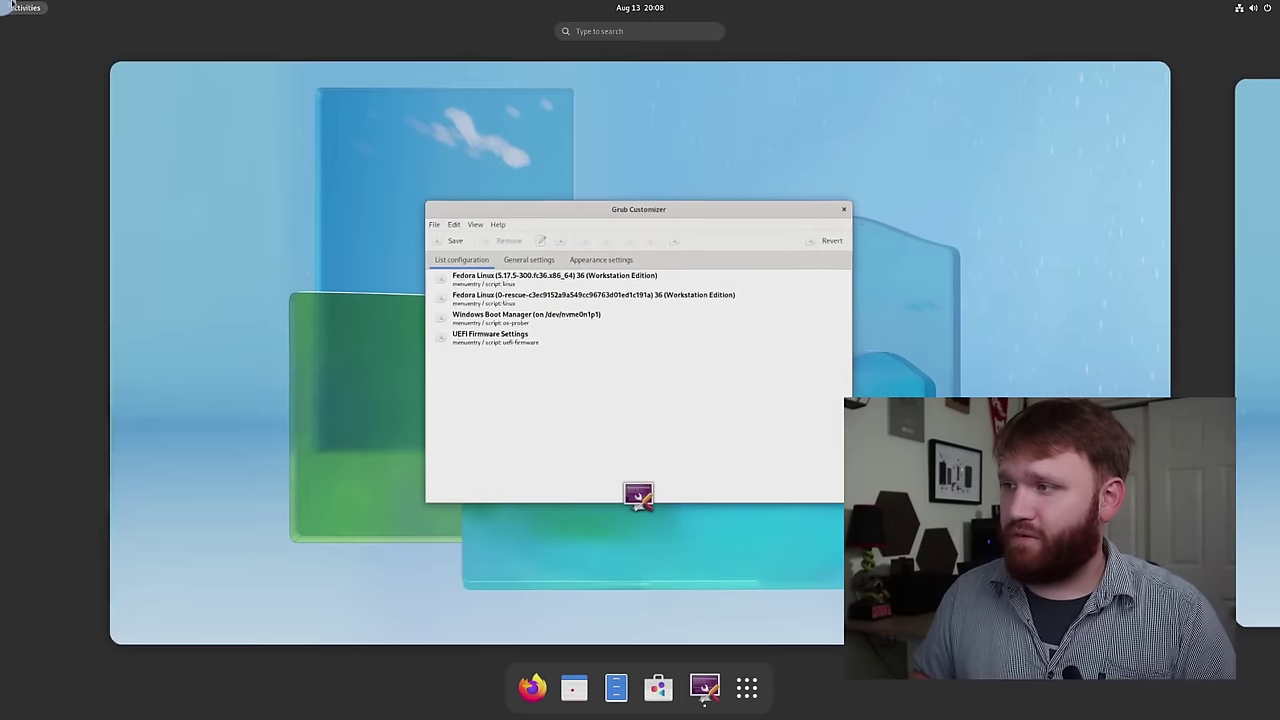
left_click(671, 430)
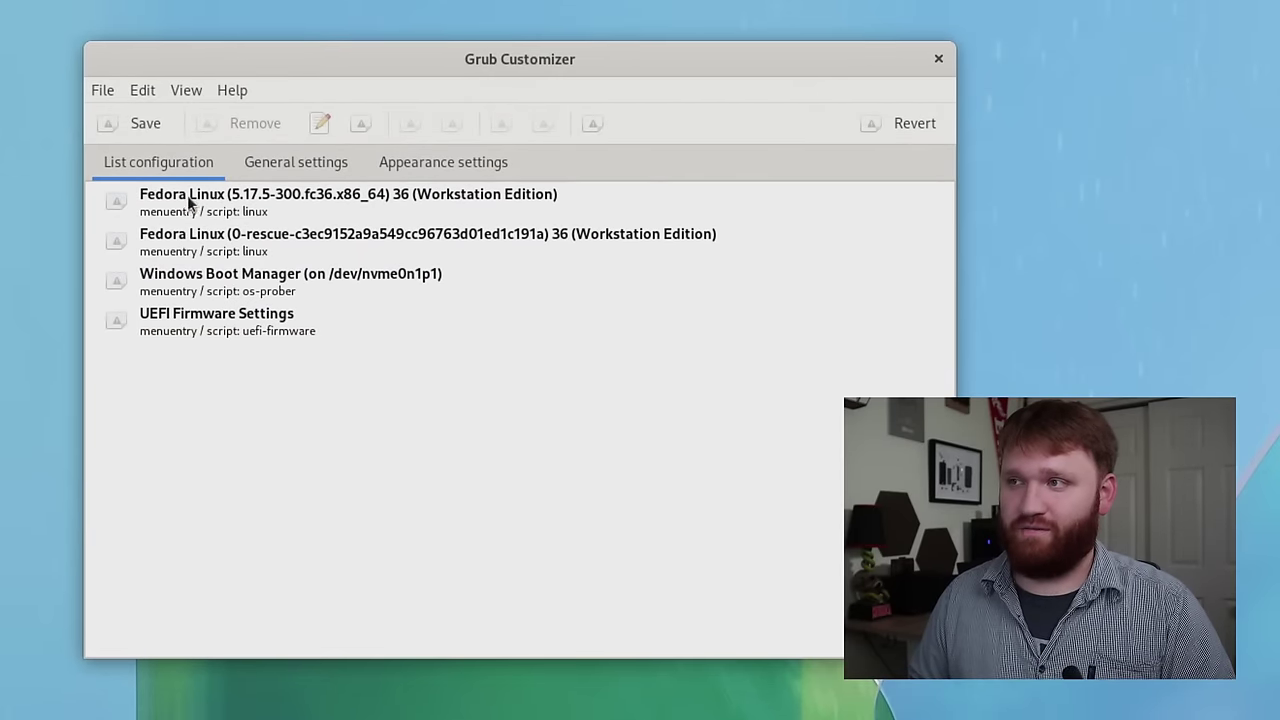
- Move Windows Boot Manager up two places to the top of the boot list
left_click(207, 291)
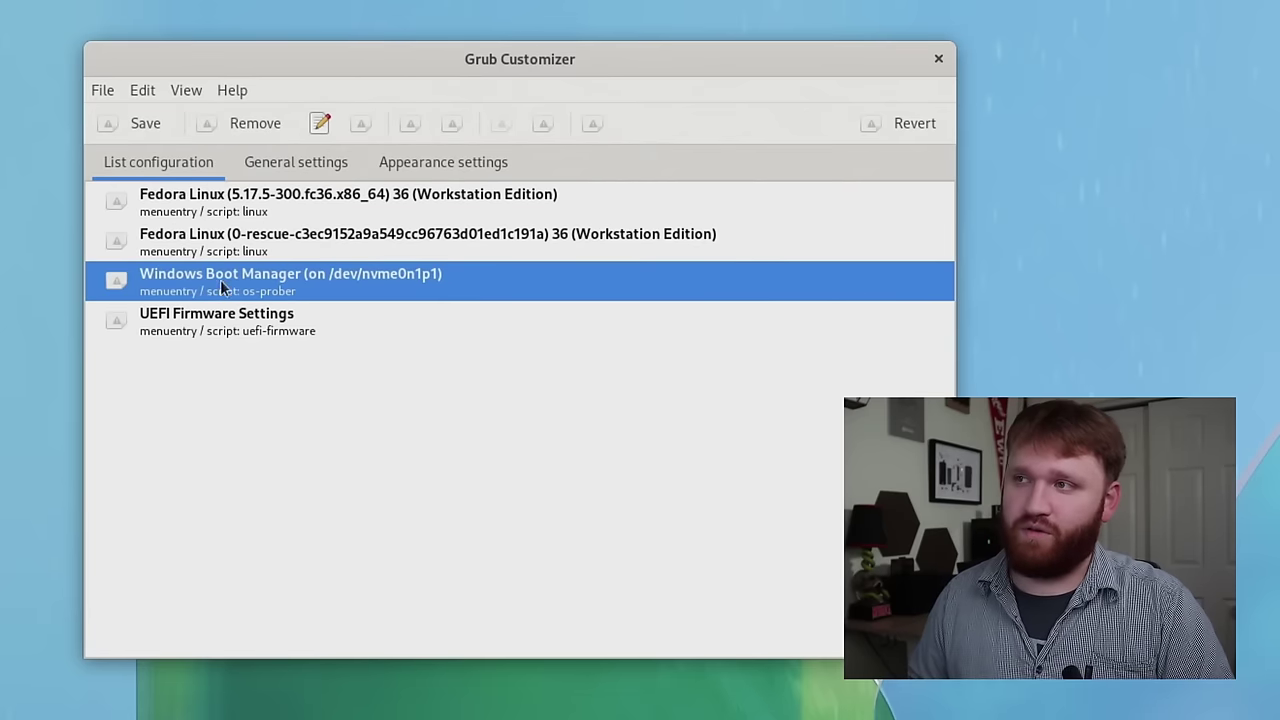
left_click(411, 127)
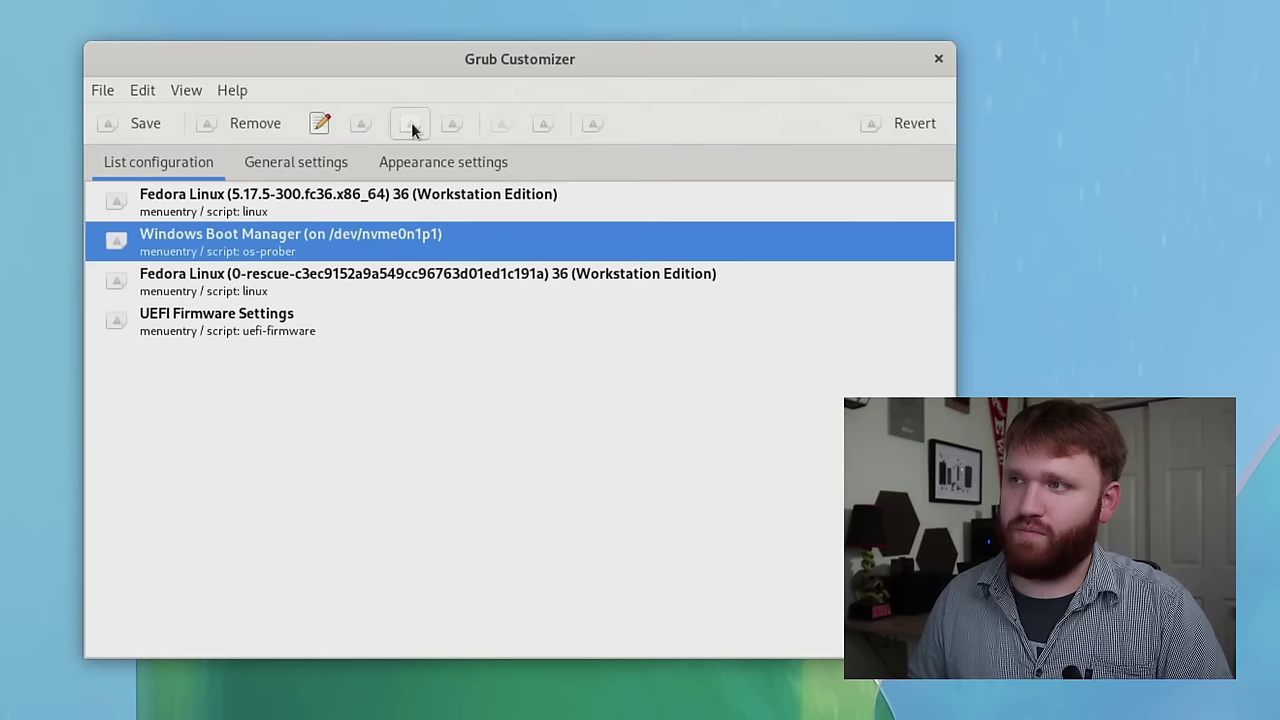
left_click(411, 127)
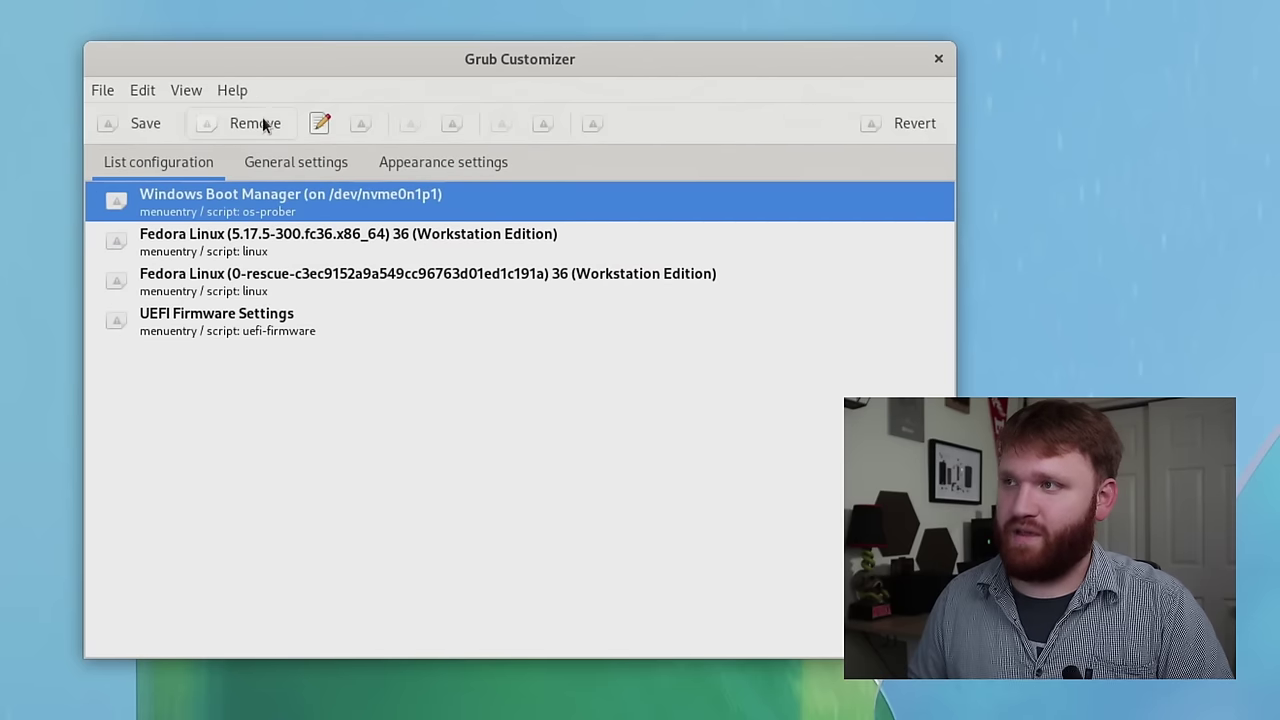
left_click(303, 166)
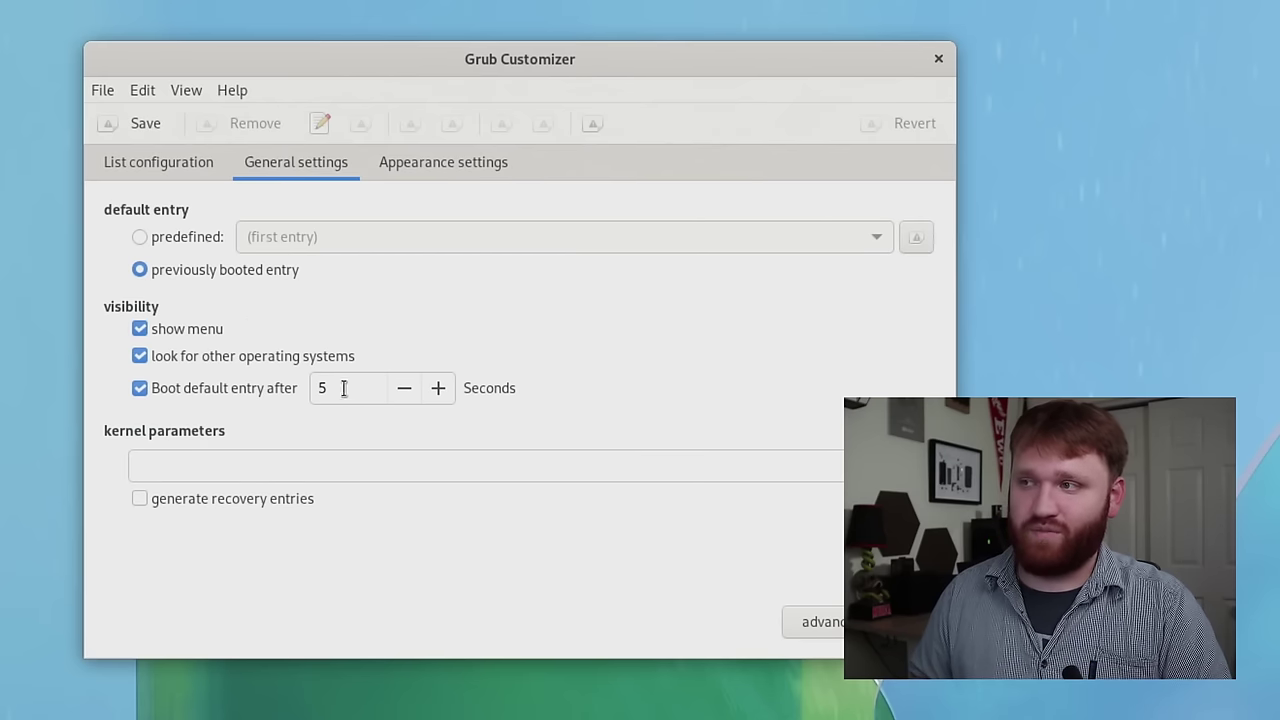
- Raise the boot menu delay from 5 to 10 seconds and save the configuration
left_click(429, 391)
left_click(429, 391)
left_click(429, 391)
left_click(429, 391)
left_click(429, 391)
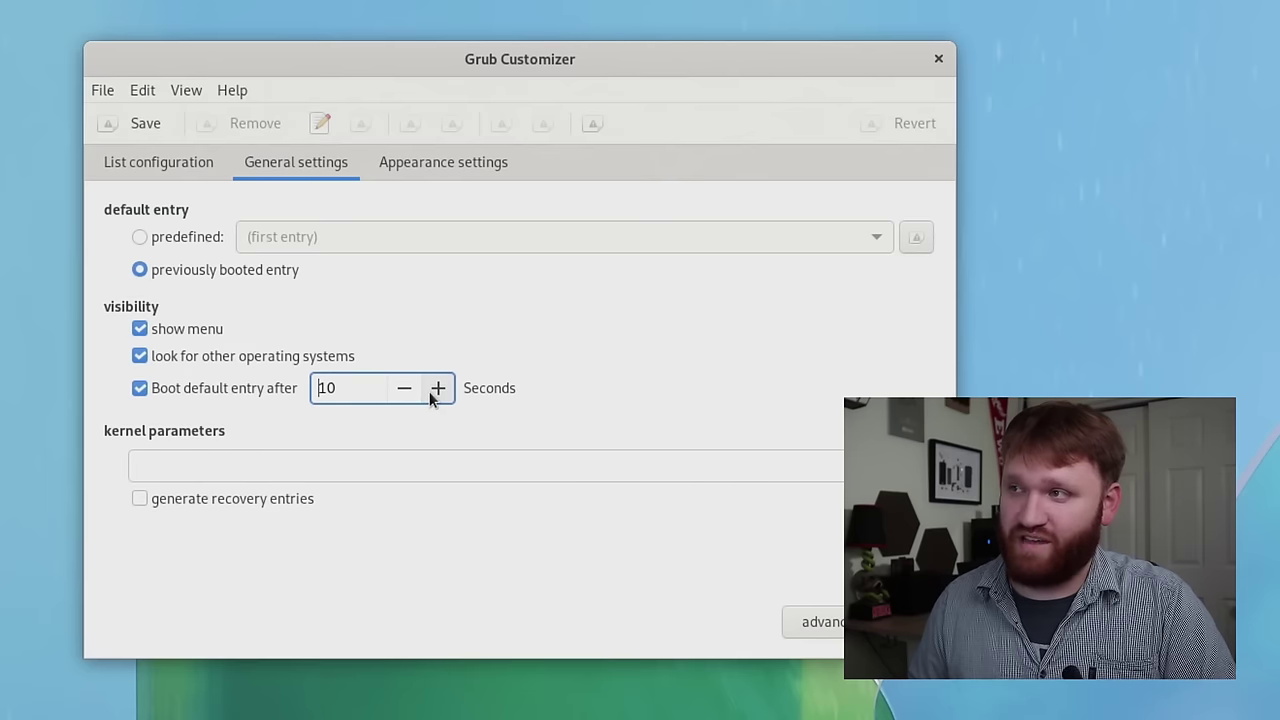
left_click(443, 165)
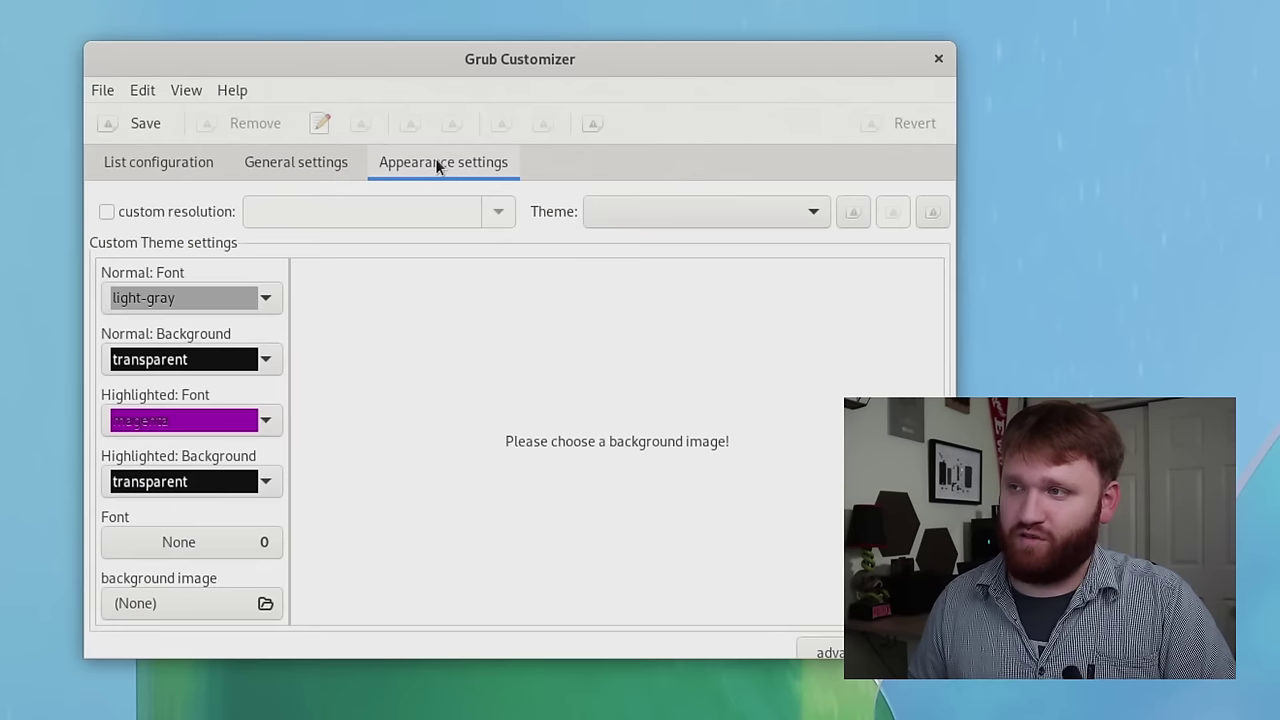
left_click(140, 165)
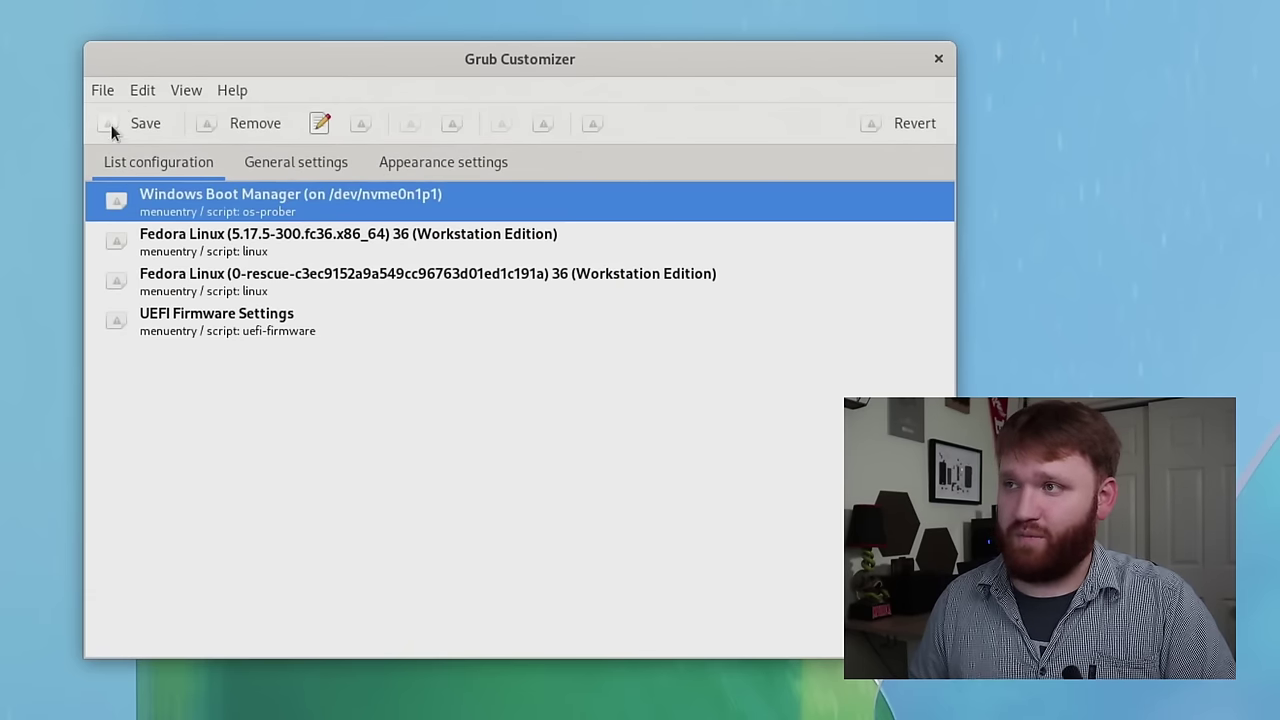
left_click(111, 129)
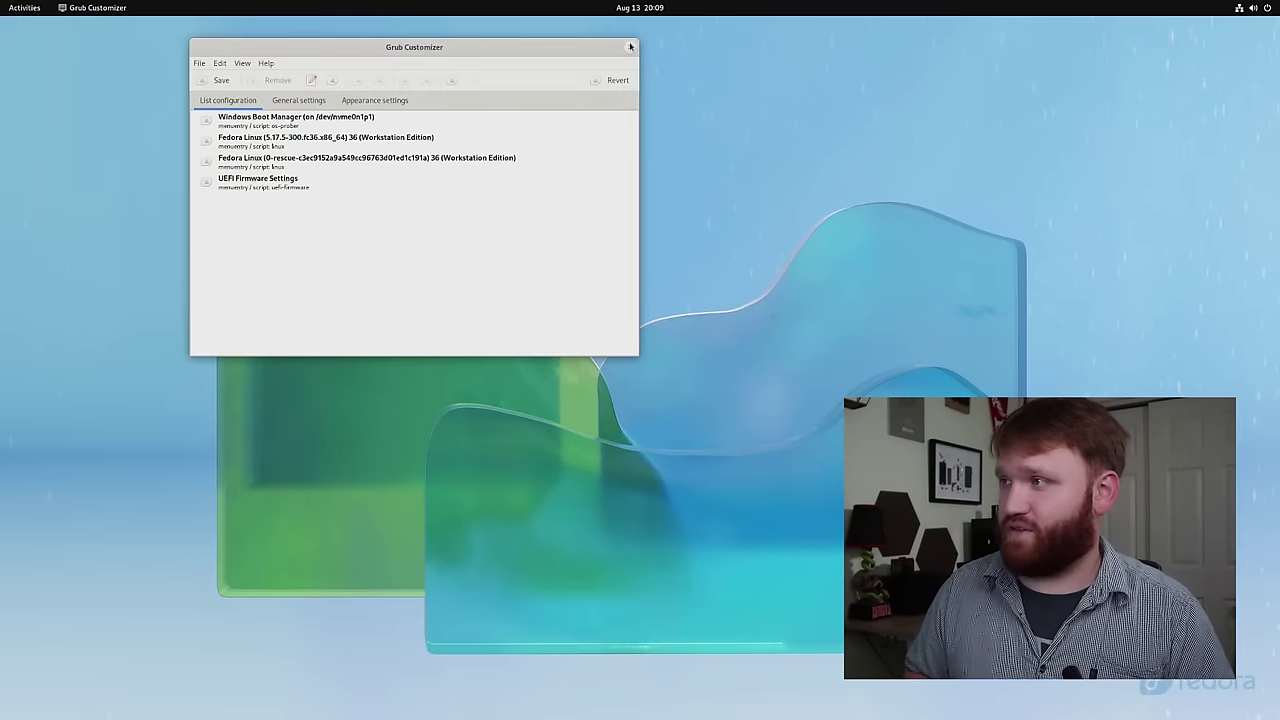
- Close Grub Customizer and restart Fedora without installing pending updates
left_click(903, 57)
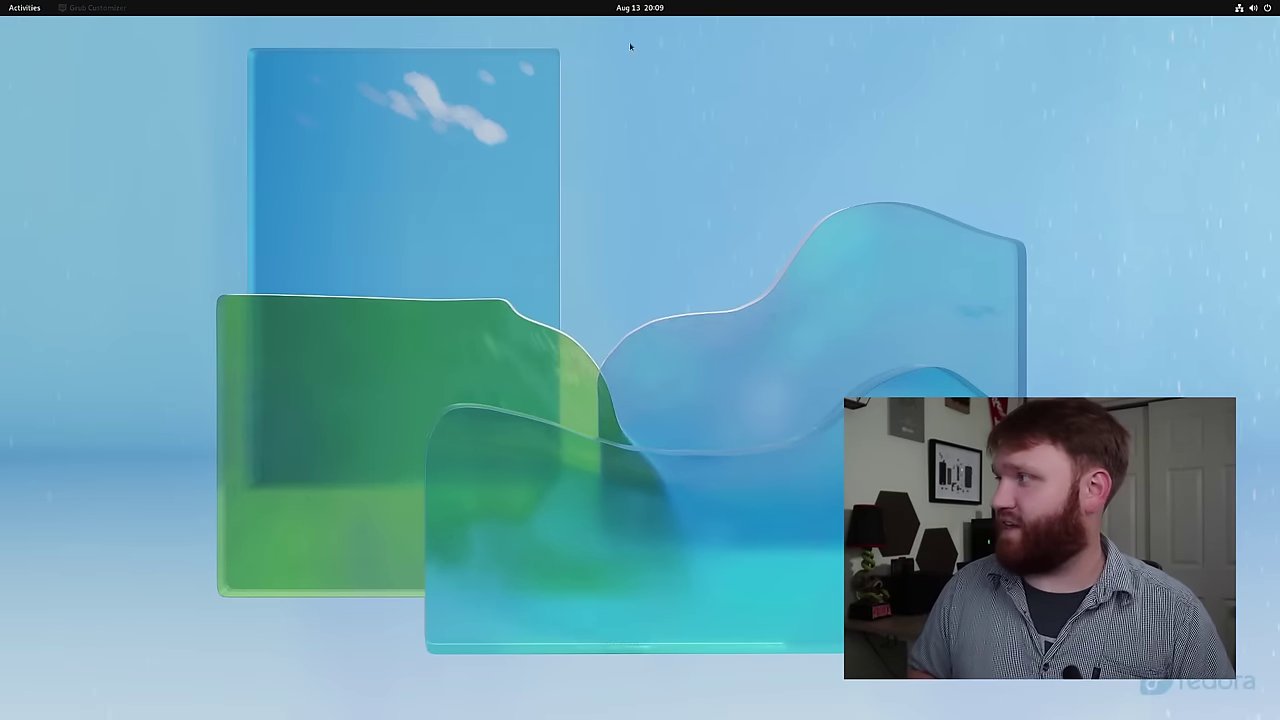
left_click(1252, 8)
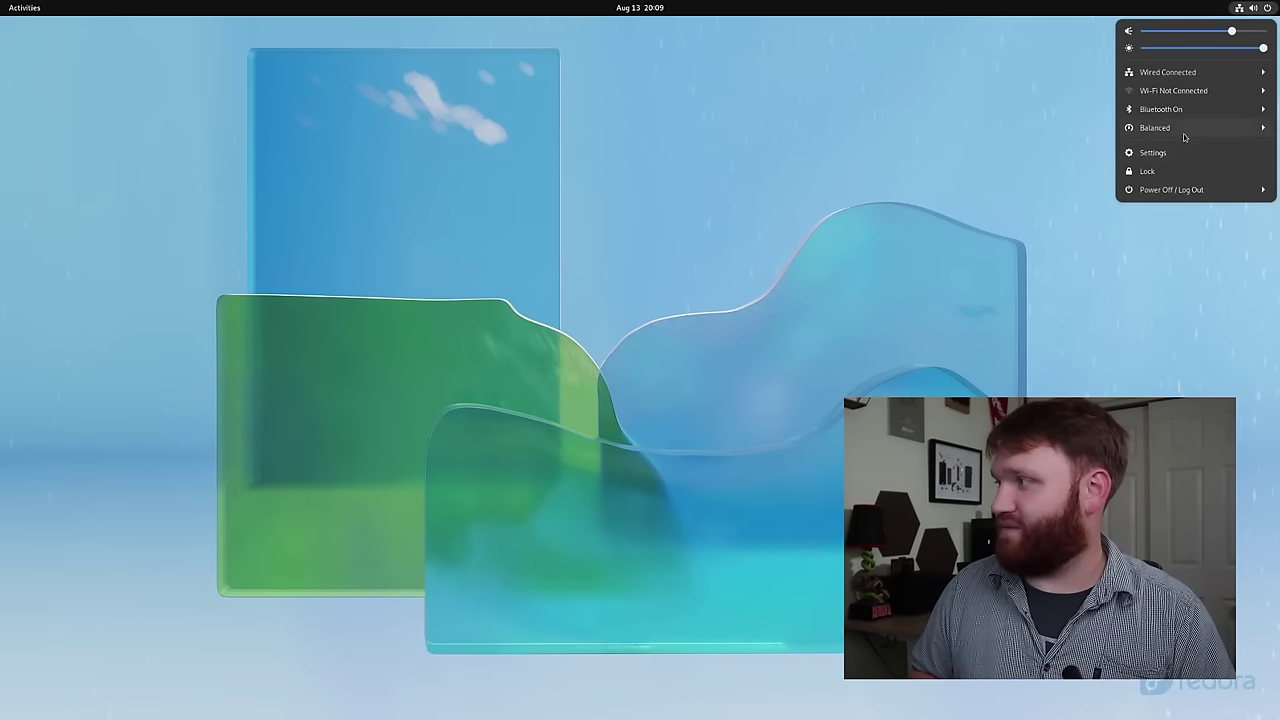
left_click(1172, 190)
left_click(1153, 227)
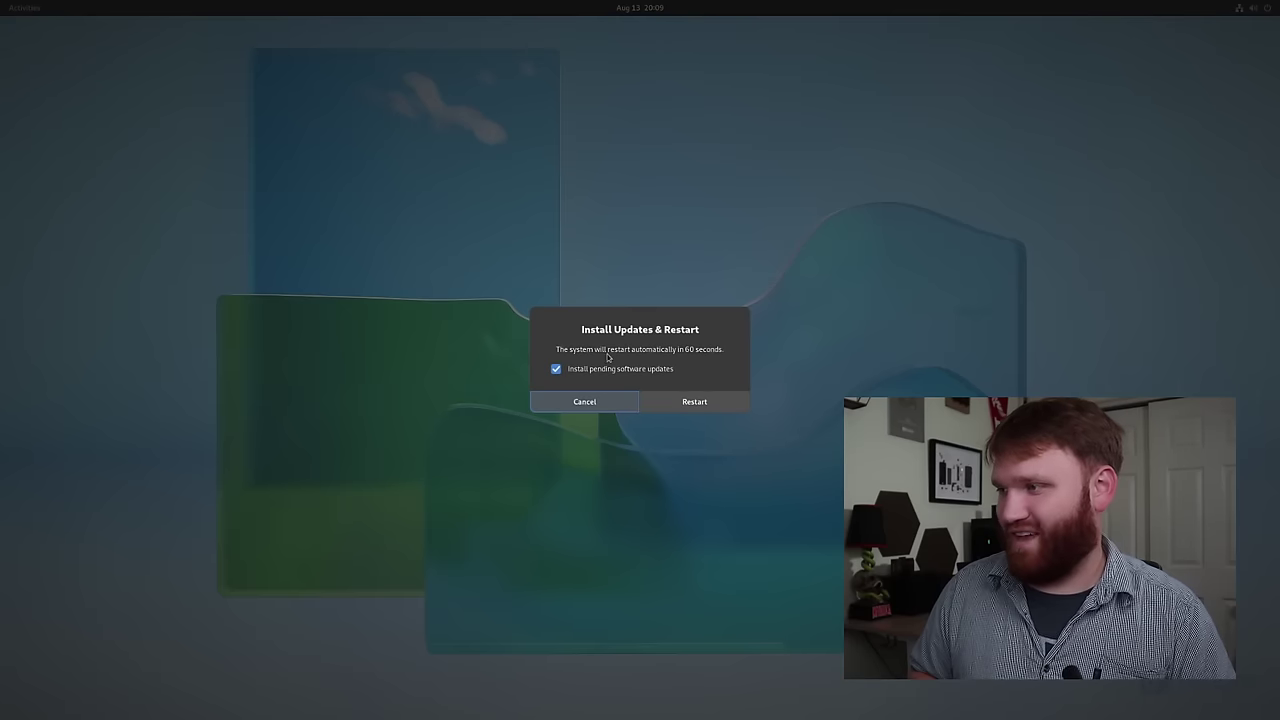
left_click(577, 372)
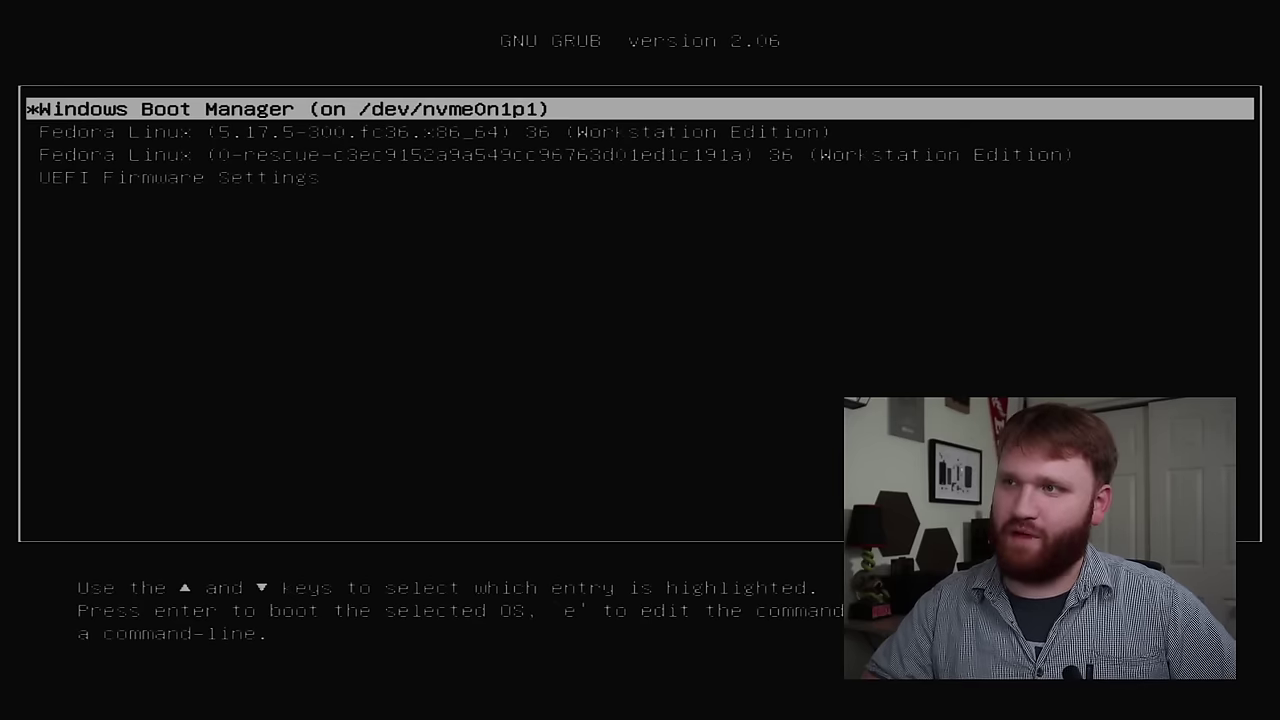
- In the GRUB menu, select Windows Boot Manager at the top and boot Windows
key("Down")
key("Down")
key("Up")
key("Up")
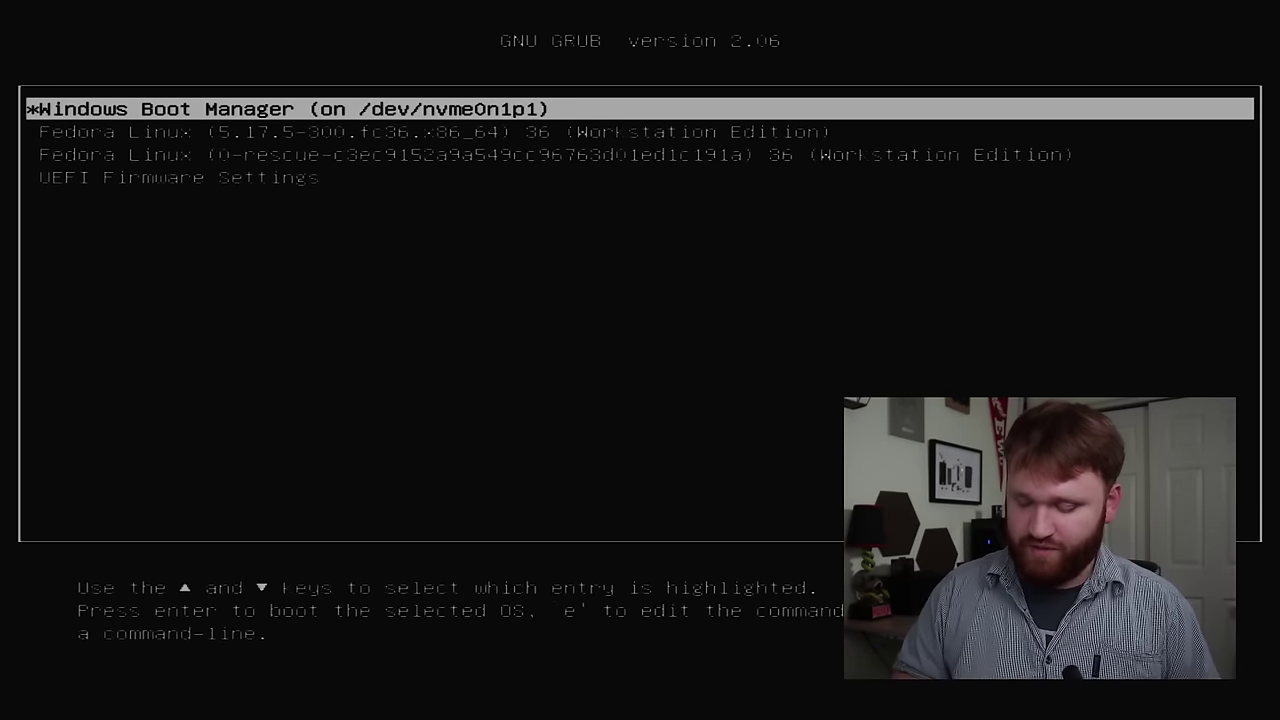
key("Return")
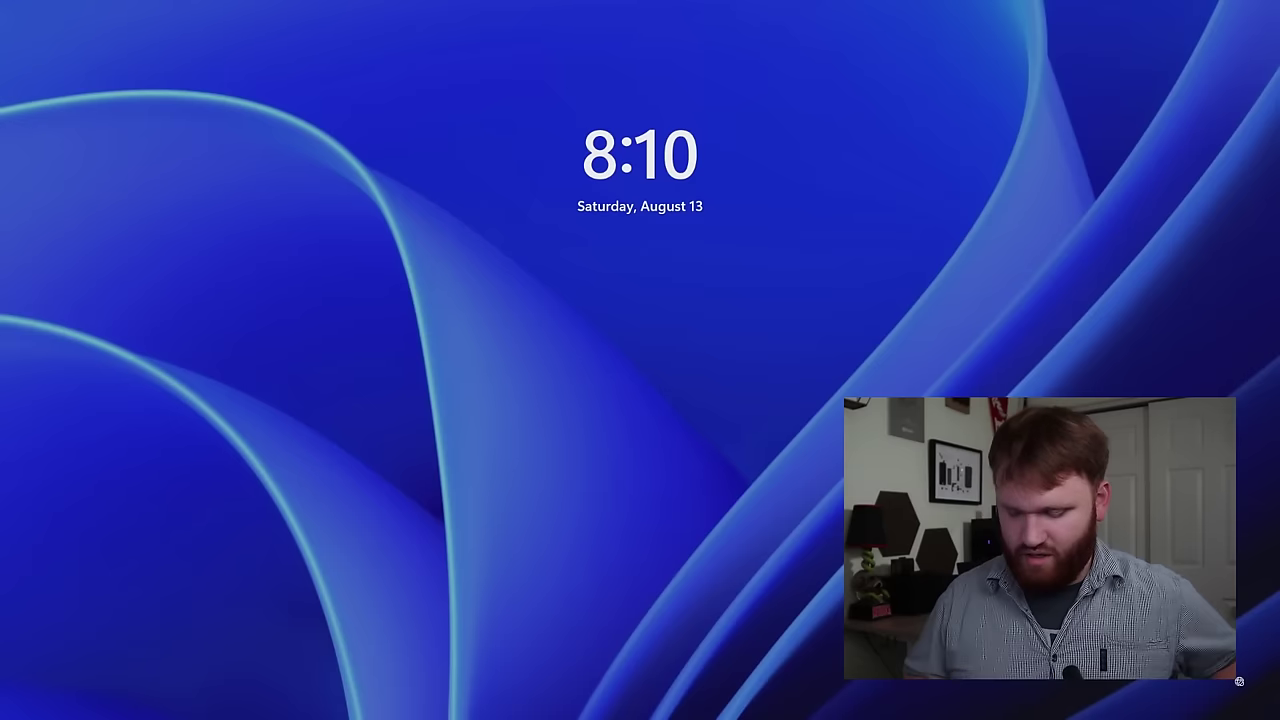
- Sign in to Windows from the lock screen with the account password
key("space")
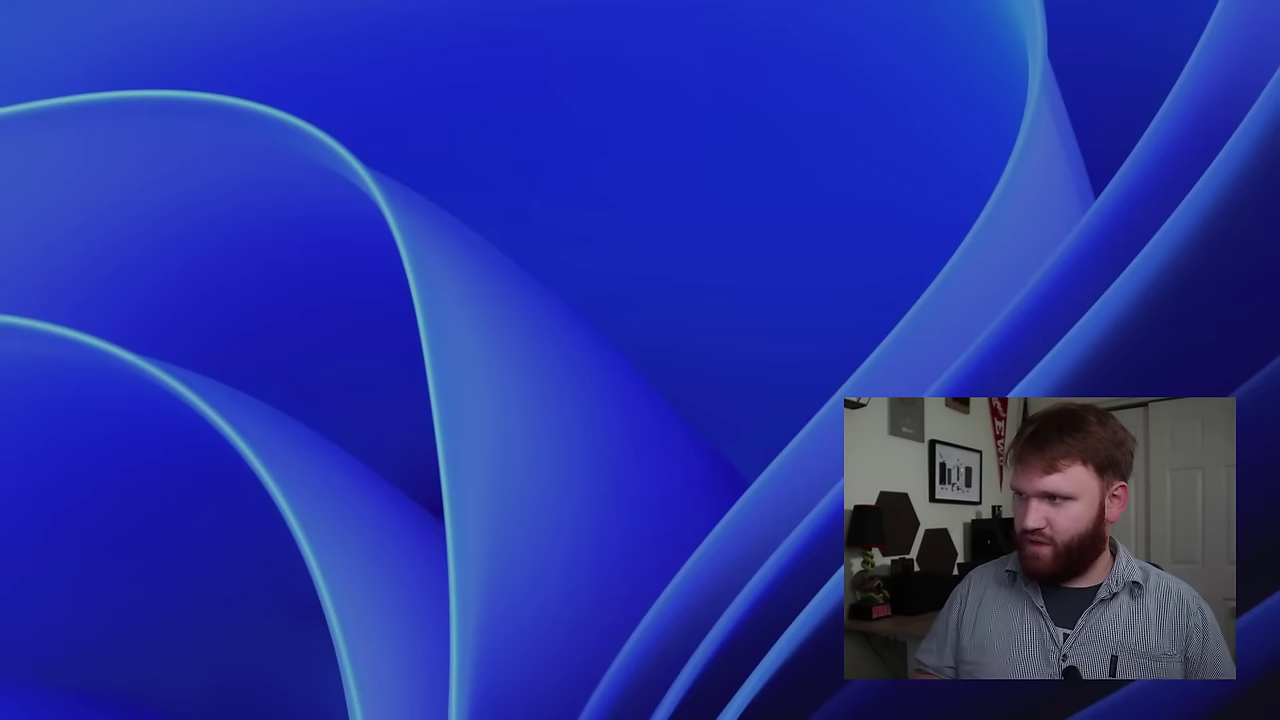
type("••••••")
key("Return")
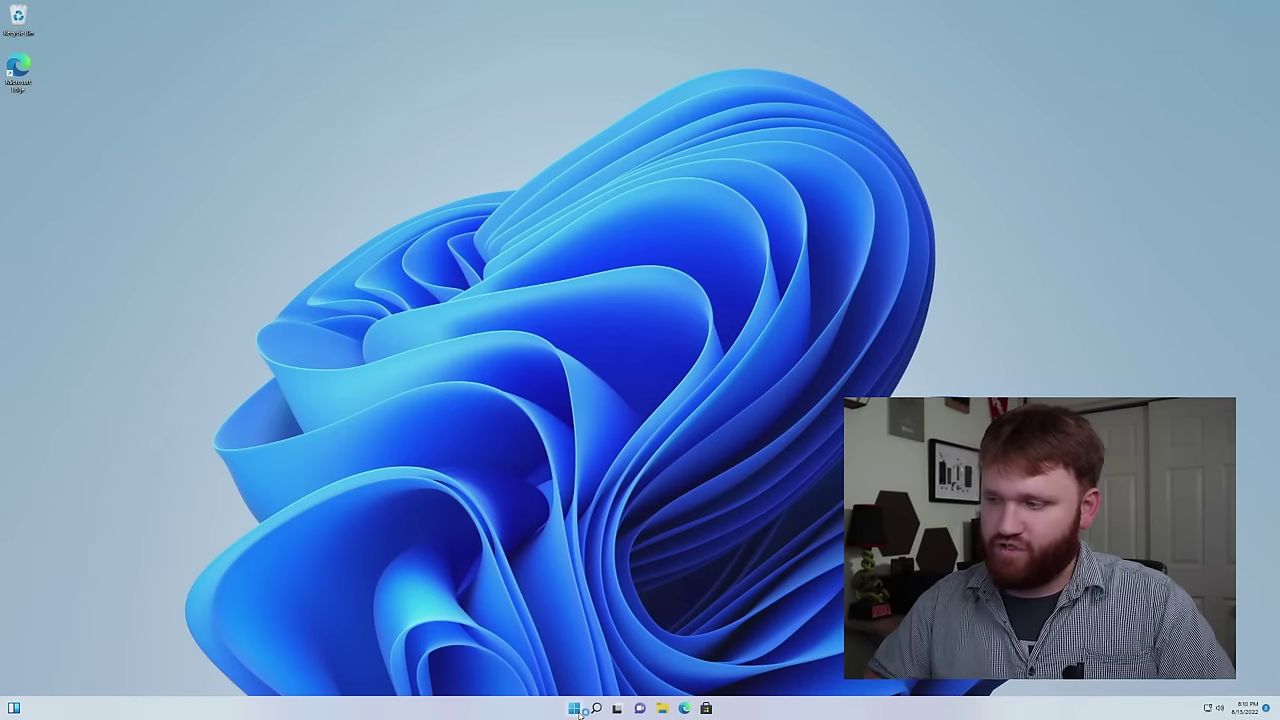
- Open Disk Management via a 'part' search and select the 1.00 GB and 124.00 GB Linux partitions
left_click(575, 708)
type("part")
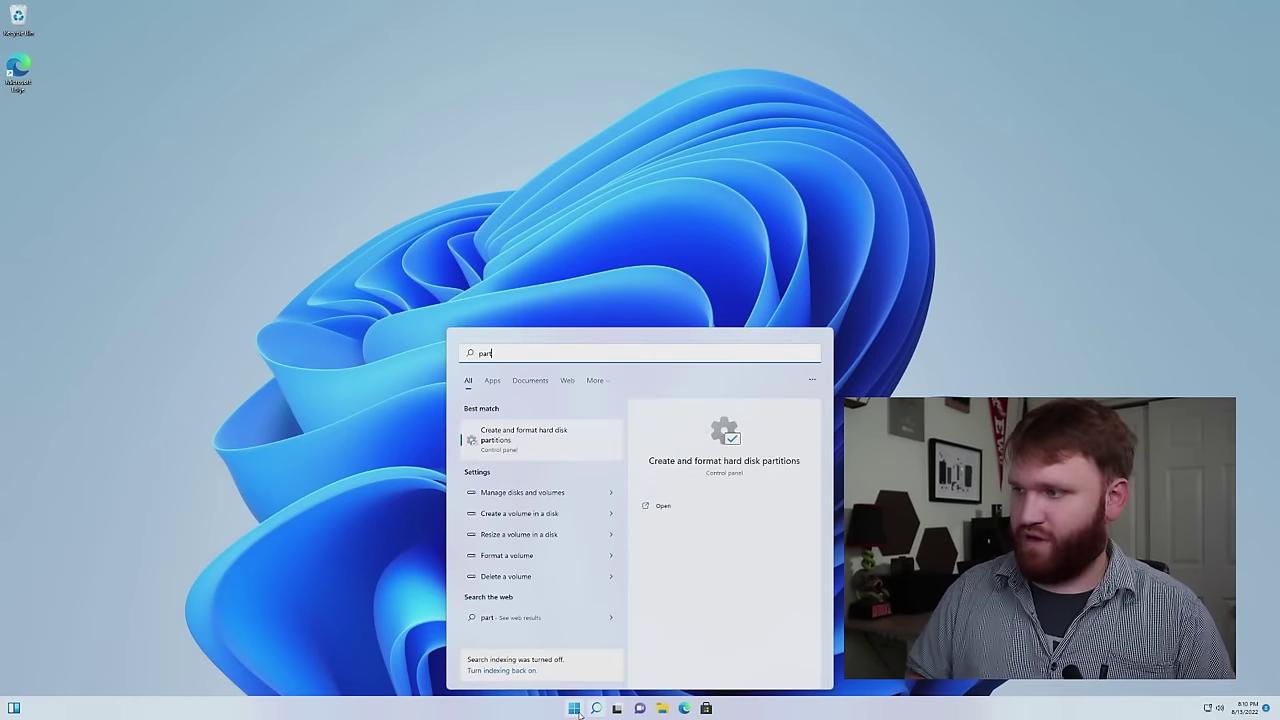
key("Return")
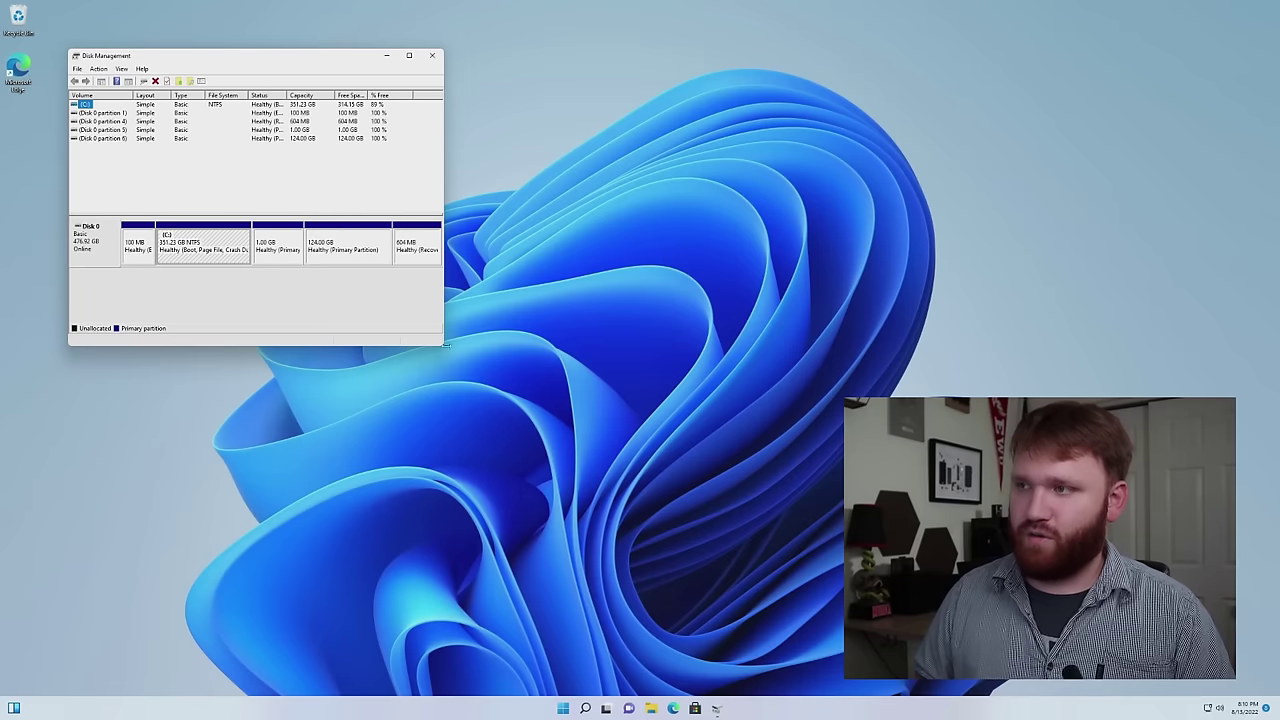
left_click_drag(328, 62, 442, 125)
left_click(399, 317)
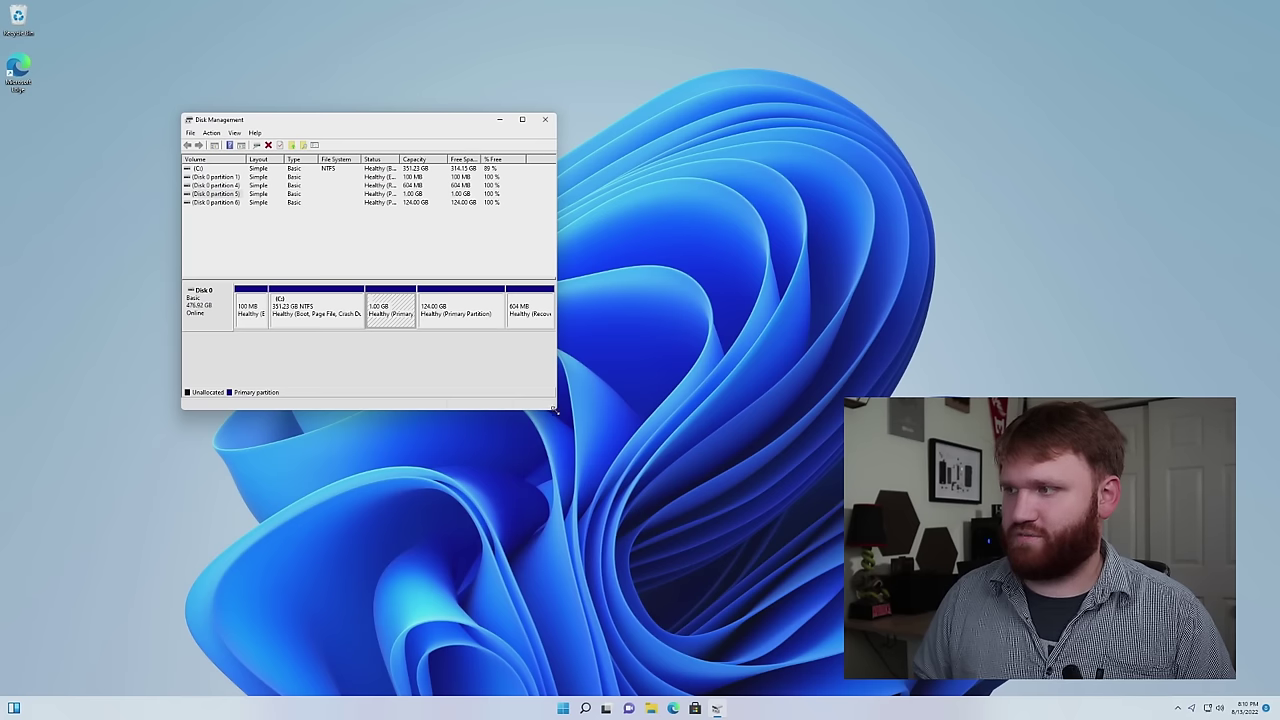
left_click_drag(553, 410, 663, 487)
left_click(538, 326)
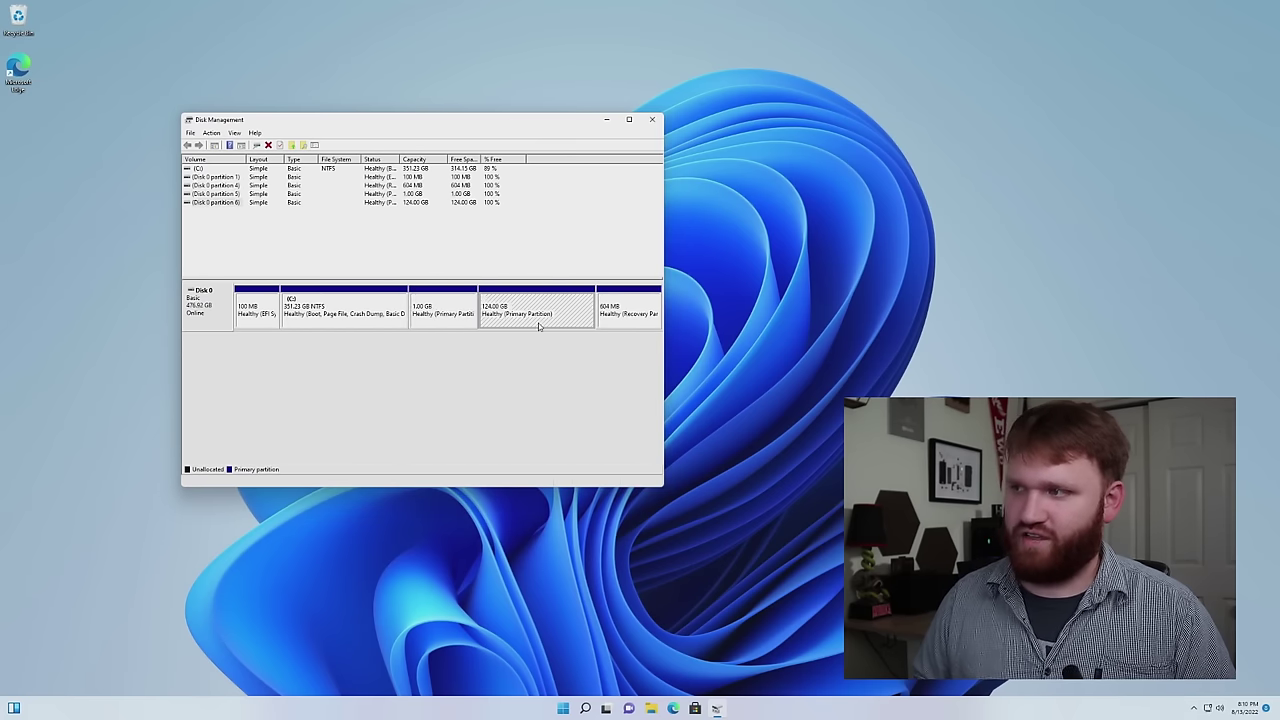